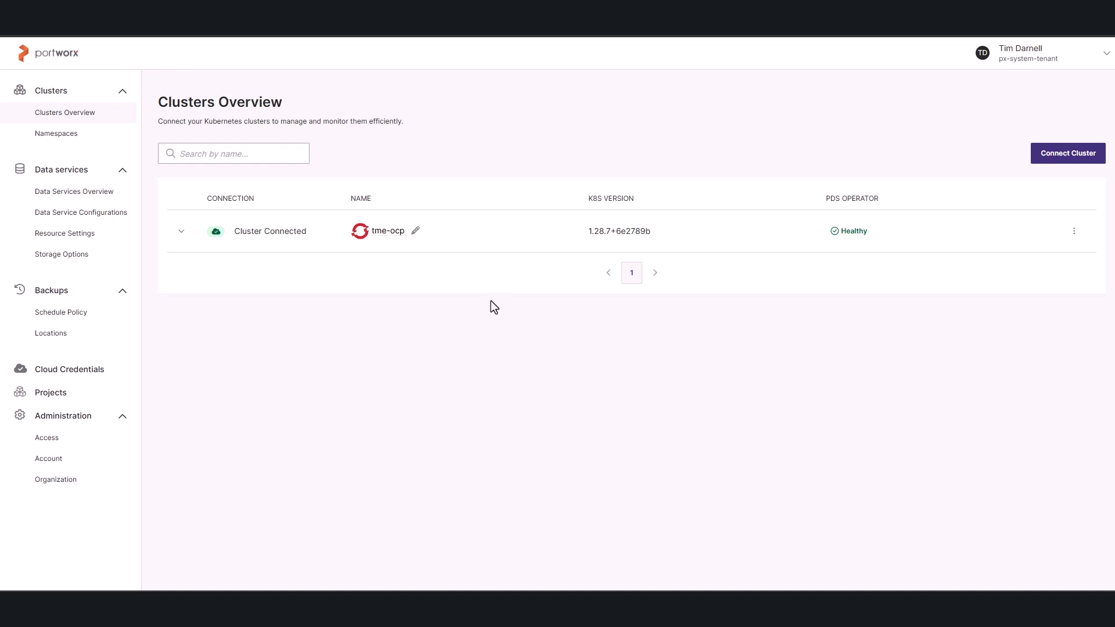
Start connecting a new cluster and copy the default manifest for the Portworx Agent.
{"action": "left_click", "coordinate": [1061, 159]}
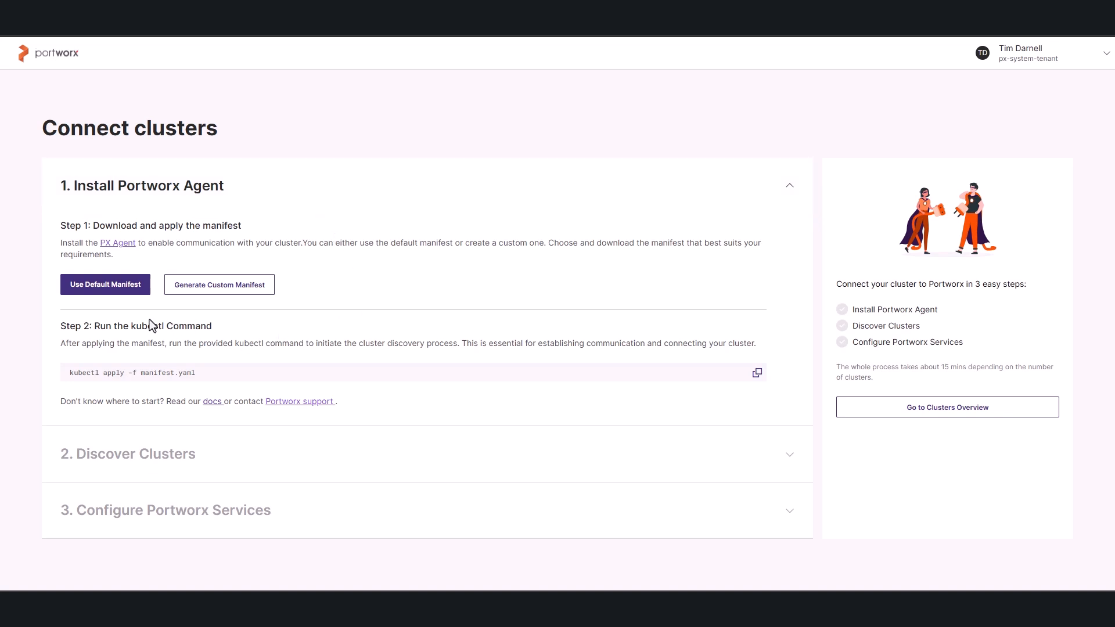
{"action": "left_click", "coordinate": [115, 294]}
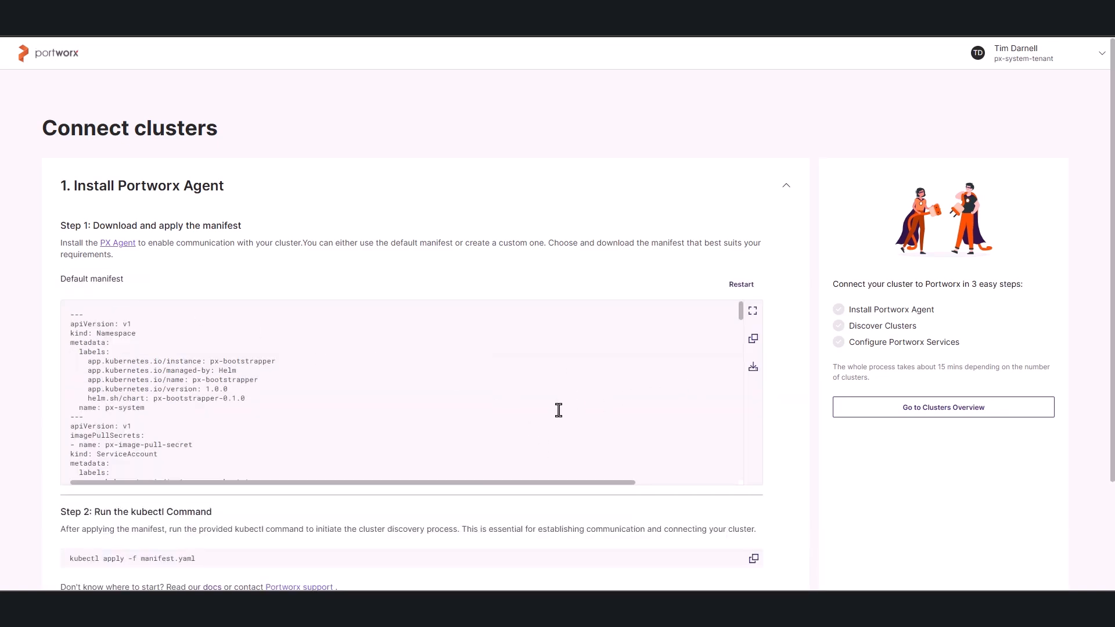
{"action": "scroll", "coordinate": [559, 410], "scroll_direction": "down", "scroll_amount": 10}
{"action": "scroll", "coordinate": [559, 410], "scroll_direction": "down", "scroll_amount": 15}
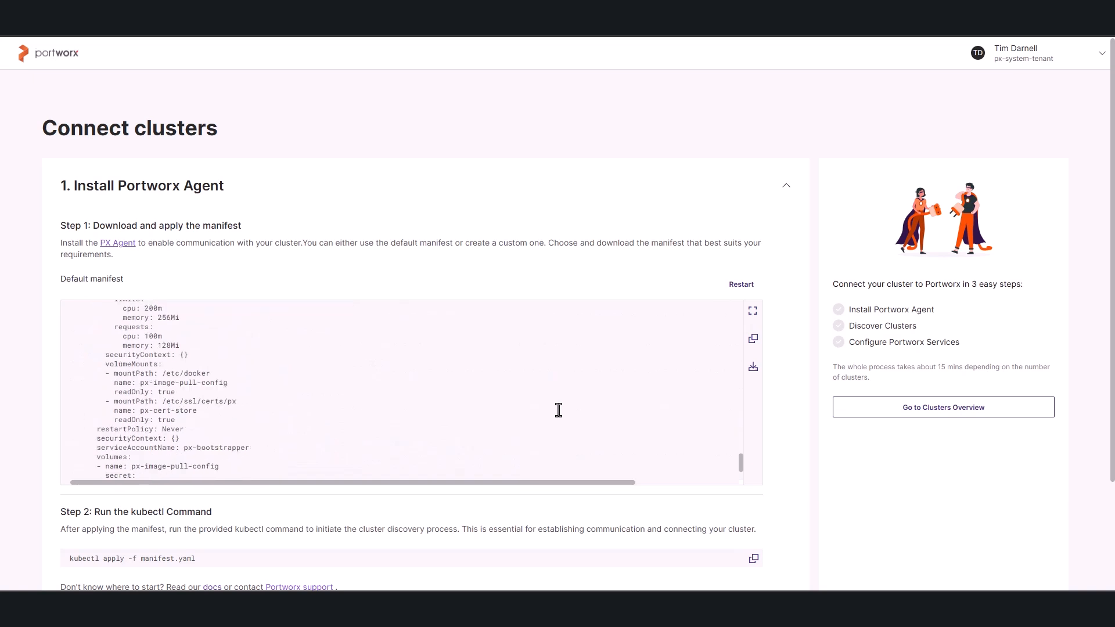
{"action": "left_click", "coordinate": [754, 339]}
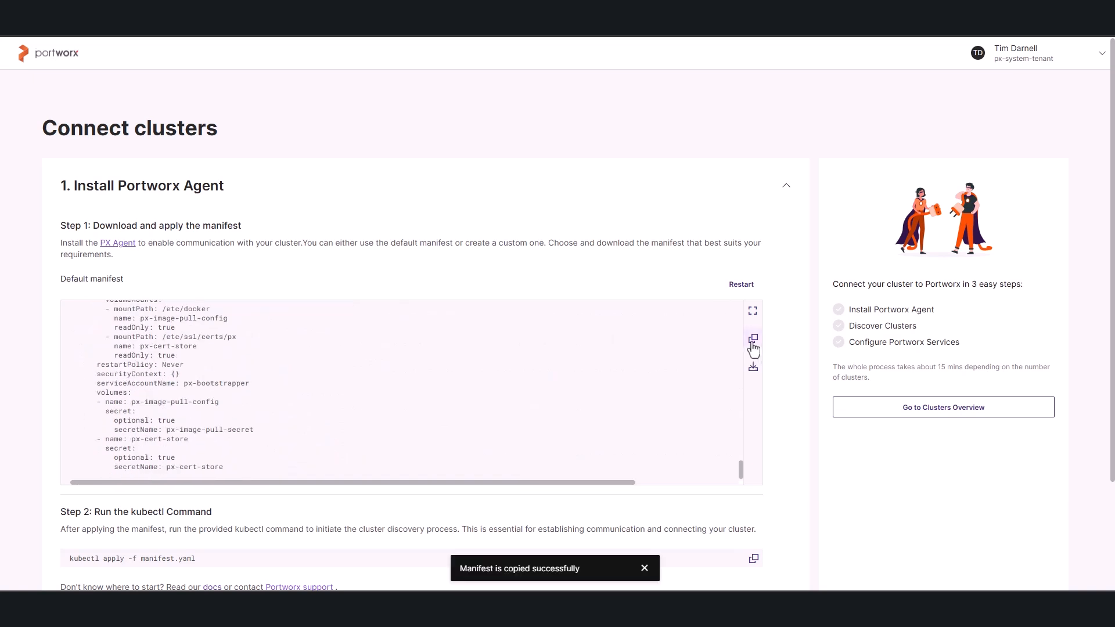
Switch to Rancher, open a kubectl shell on timd-rke2 and start a new file pds-manifest.yaml in vi's insert mode.
{"action": "left_click", "coordinate": [133, 11]}
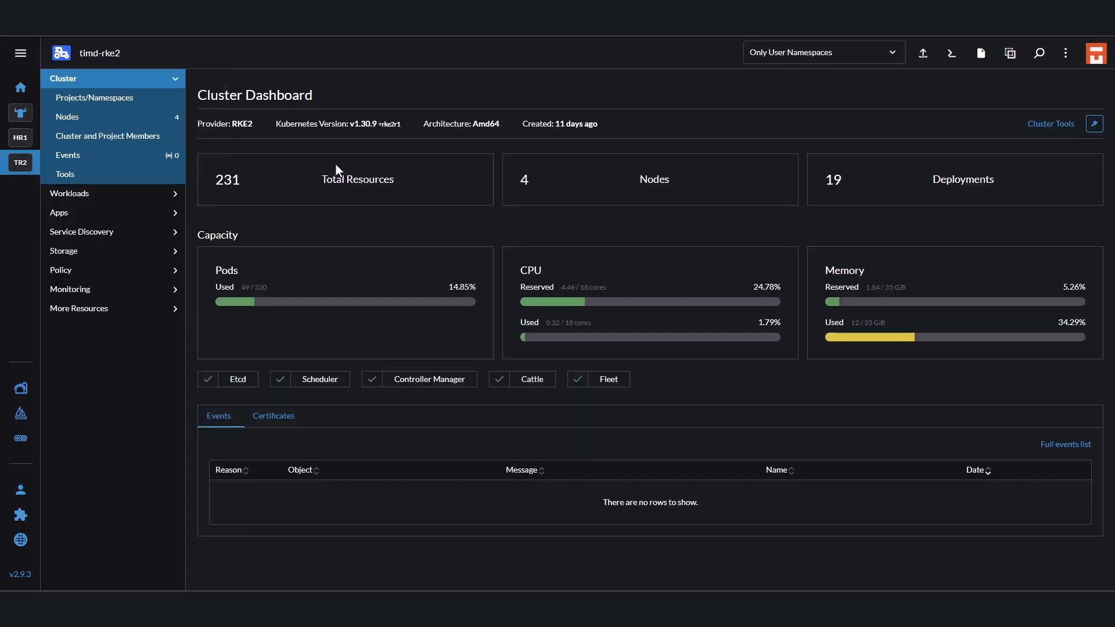
{"action": "left_click", "coordinate": [951, 53]}
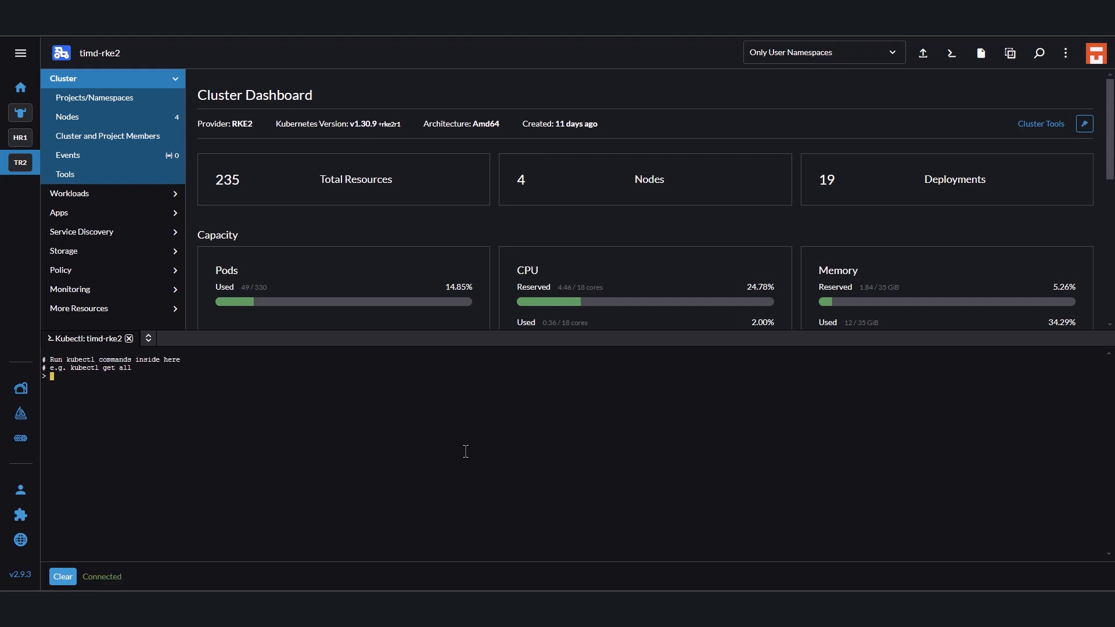
{"action": "type", "text": "vi pds-manifest.yaml"}
{"action": "key", "text": "Return"}
{"action": "key", "text": "i"}
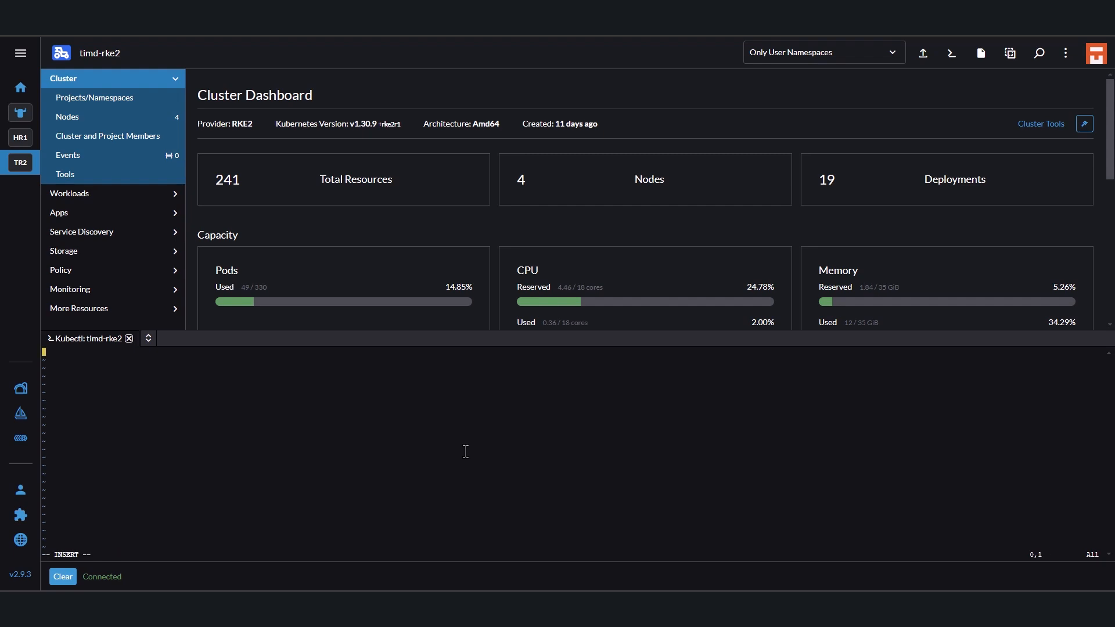
Paste the copied manifest into pds-manifest.yaml, save the file and quit vi.
{"action": "right_click", "coordinate": [466, 452]}
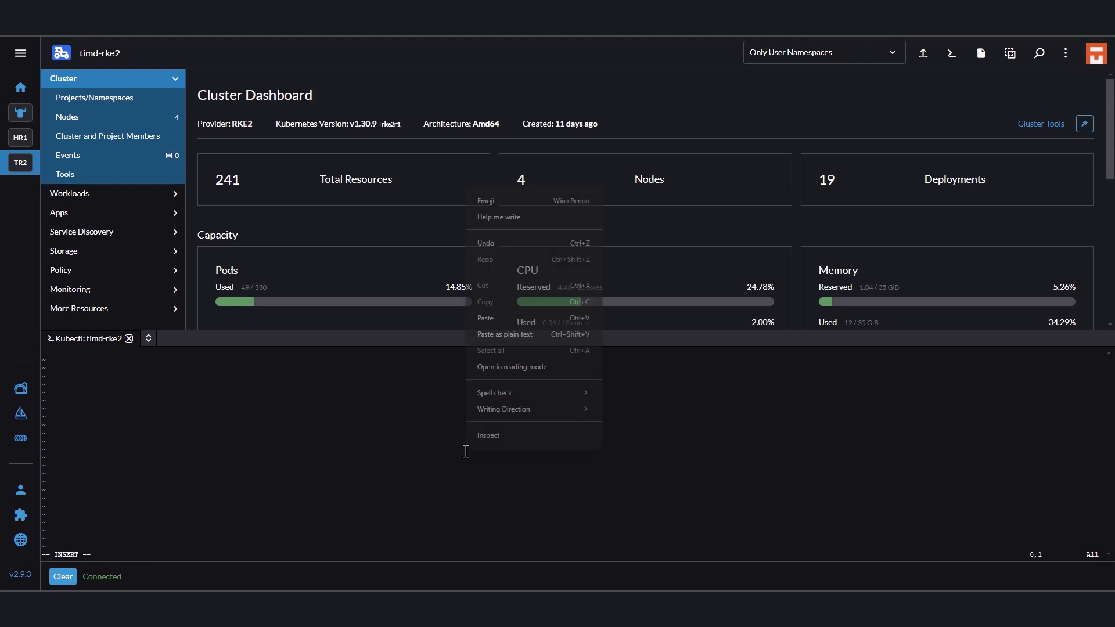
{"action": "left_click", "coordinate": [514, 318]}
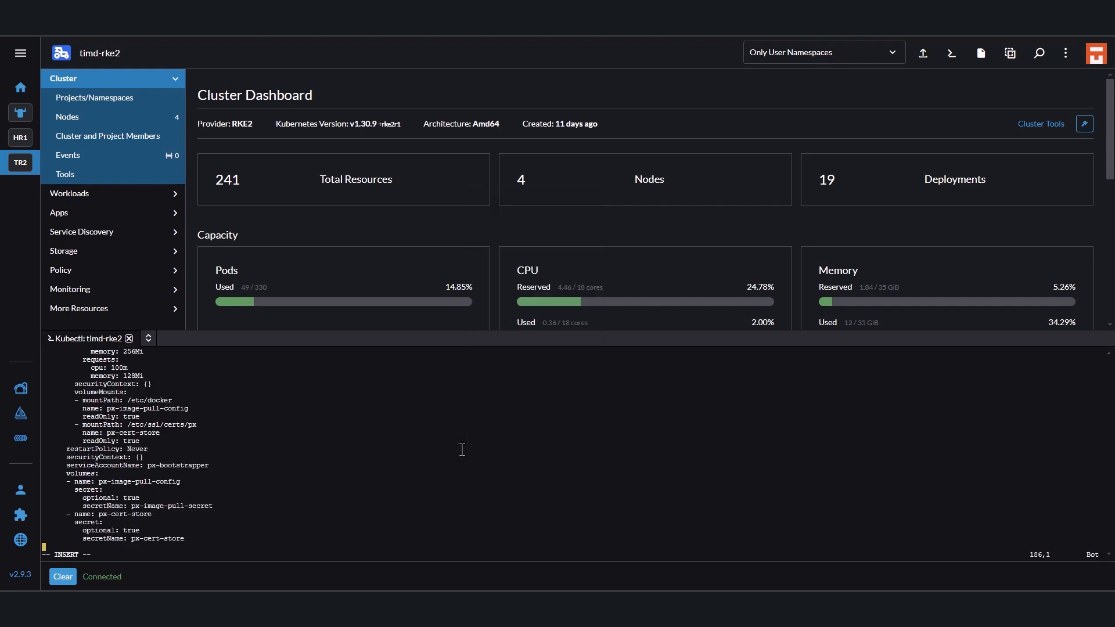
{"action": "key", "text": "Escape"}
{"action": "type", "text": ":wq"}
{"action": "key", "text": "Return"}
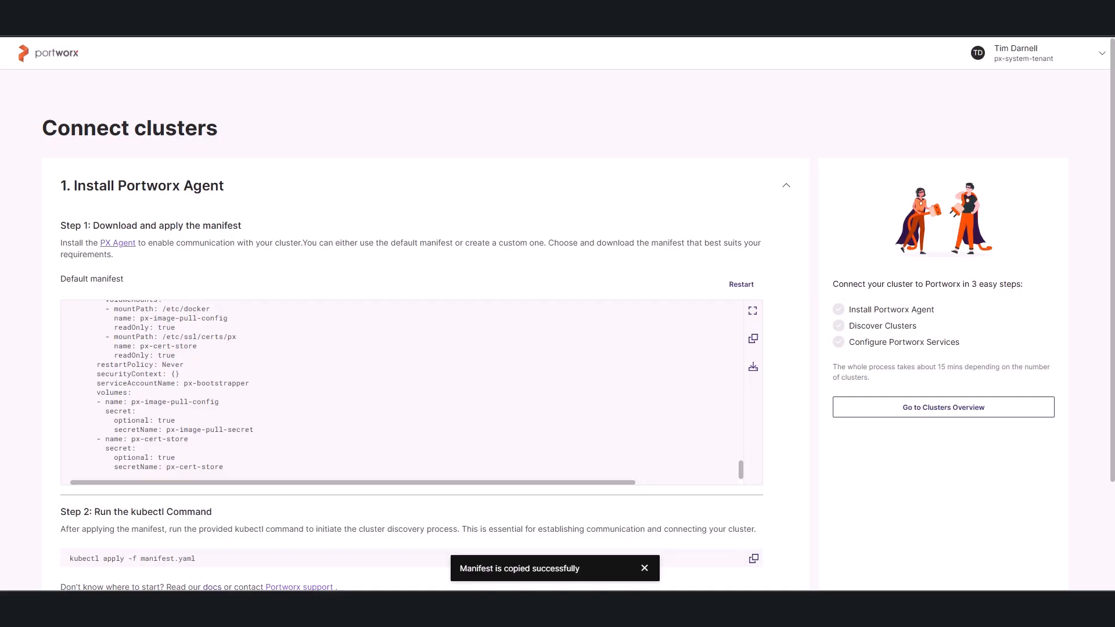
Apply pds-manifest.yaml to the cluster with kubectl and highlight the output line for the px-system namespace.
{"action": "scroll", "coordinate": [230, 279], "scroll_direction": "down", "scroll_amount": 3}
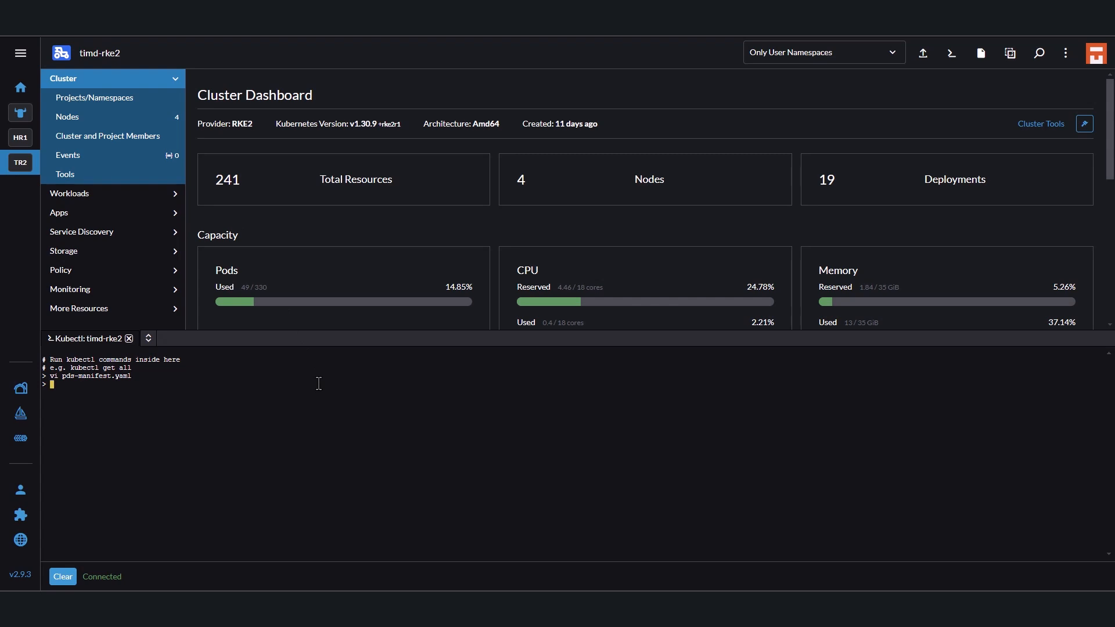
{"action": "type", "text": "k apply -f pds"}
{"action": "key", "text": "Tab"}
{"action": "key", "text": "Return"}
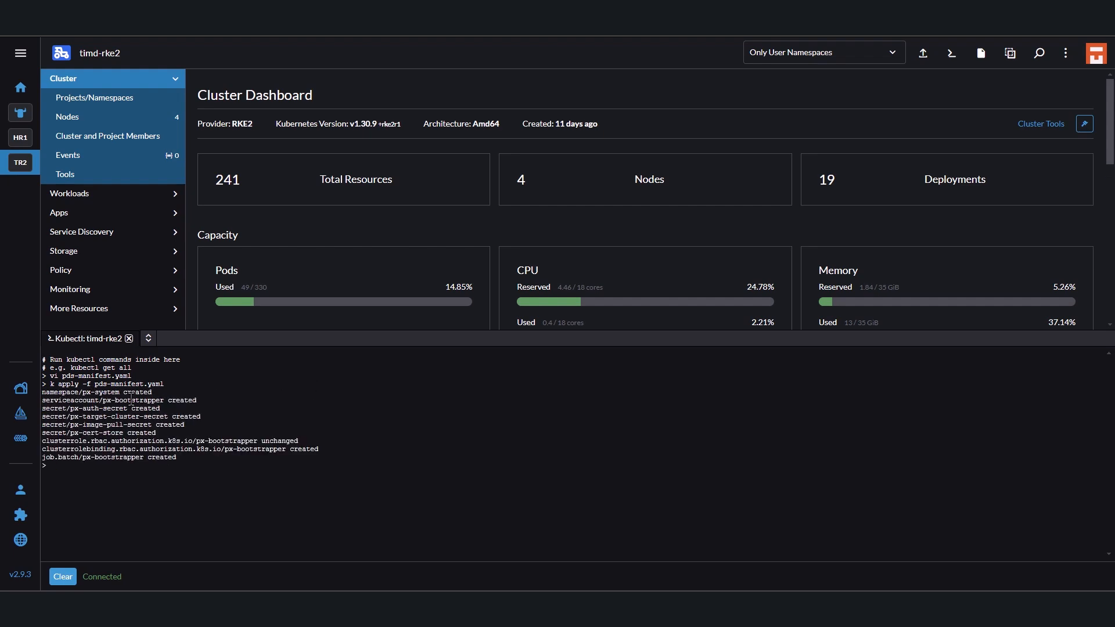
{"action": "left_click_drag", "start_coordinate": [155, 396], "coordinate": [41, 394]}
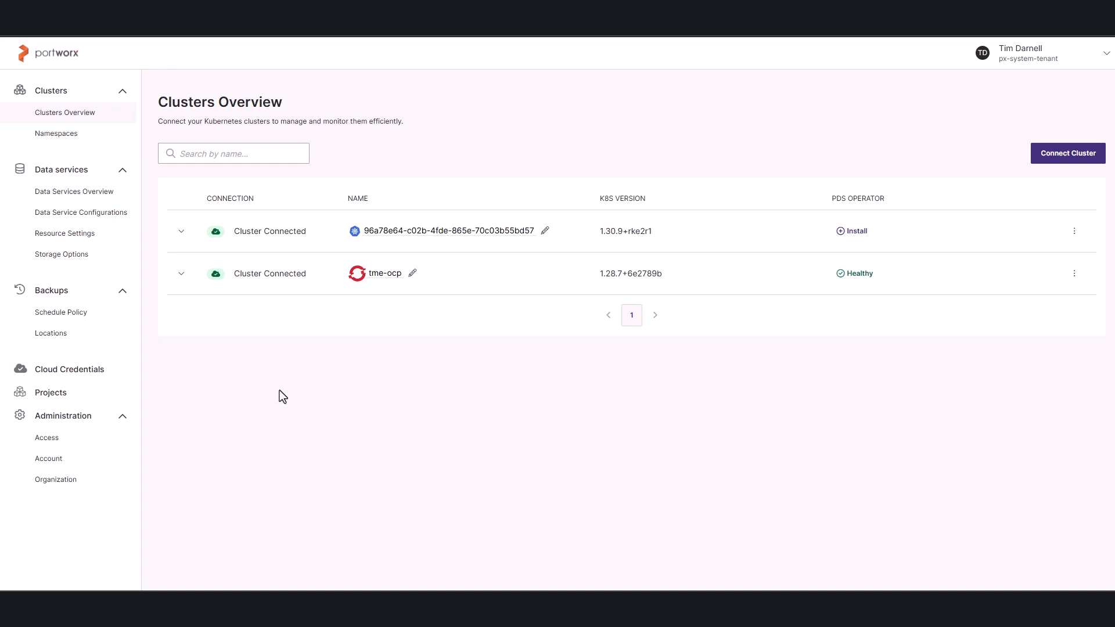
Expand the details of the newly connected cluster in Portworx and rename it timd-rke2.
{"action": "left_click", "coordinate": [182, 232]}
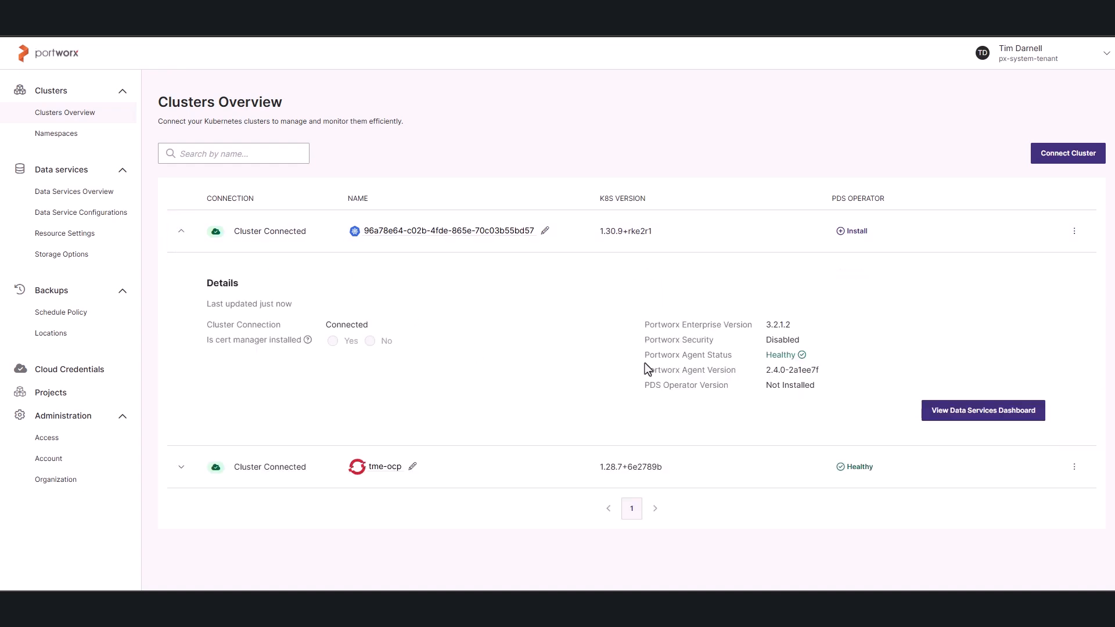
{"action": "left_click_drag", "start_coordinate": [645, 355], "coordinate": [781, 356]}
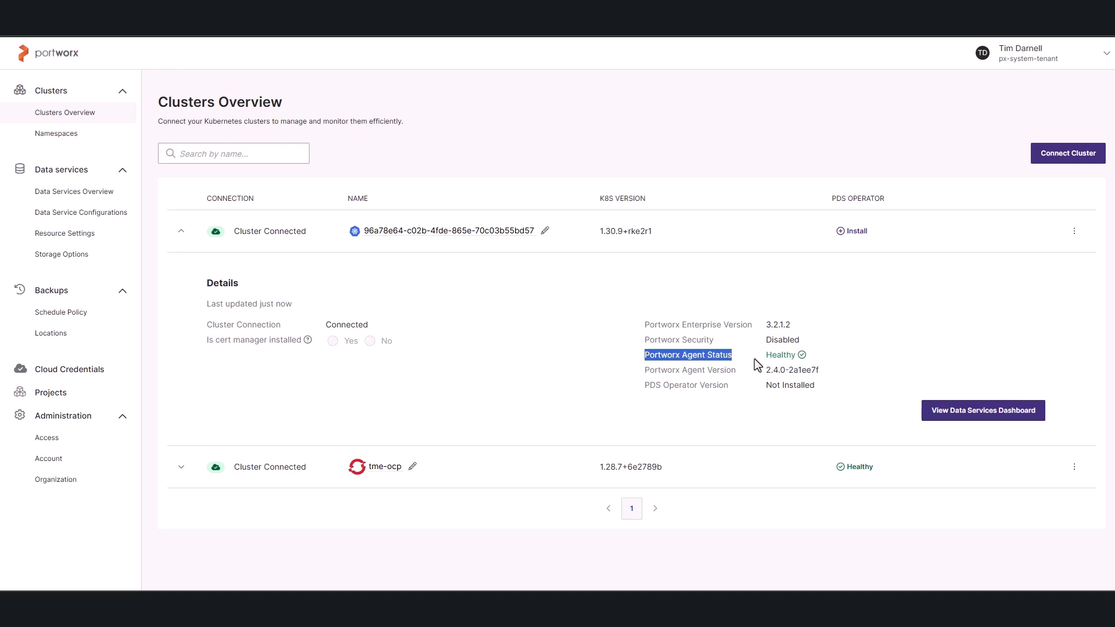
{"action": "left_click", "coordinate": [545, 231]}
{"action": "left_click_drag", "start_coordinate": [351, 232], "coordinate": [525, 242]}
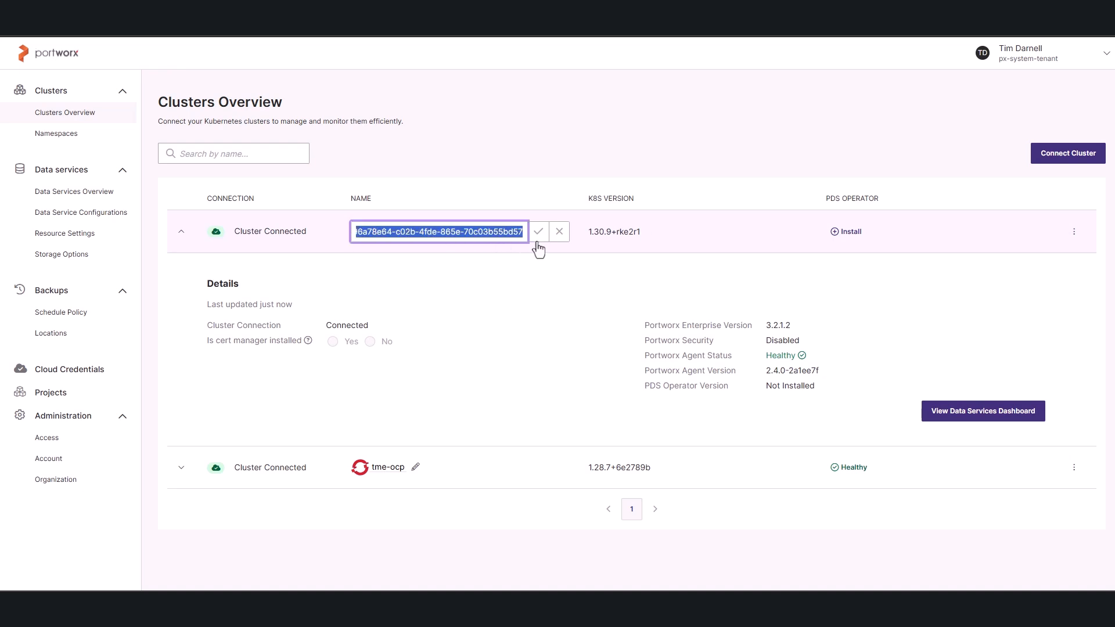
{"action": "type", "text": "timd-r"}
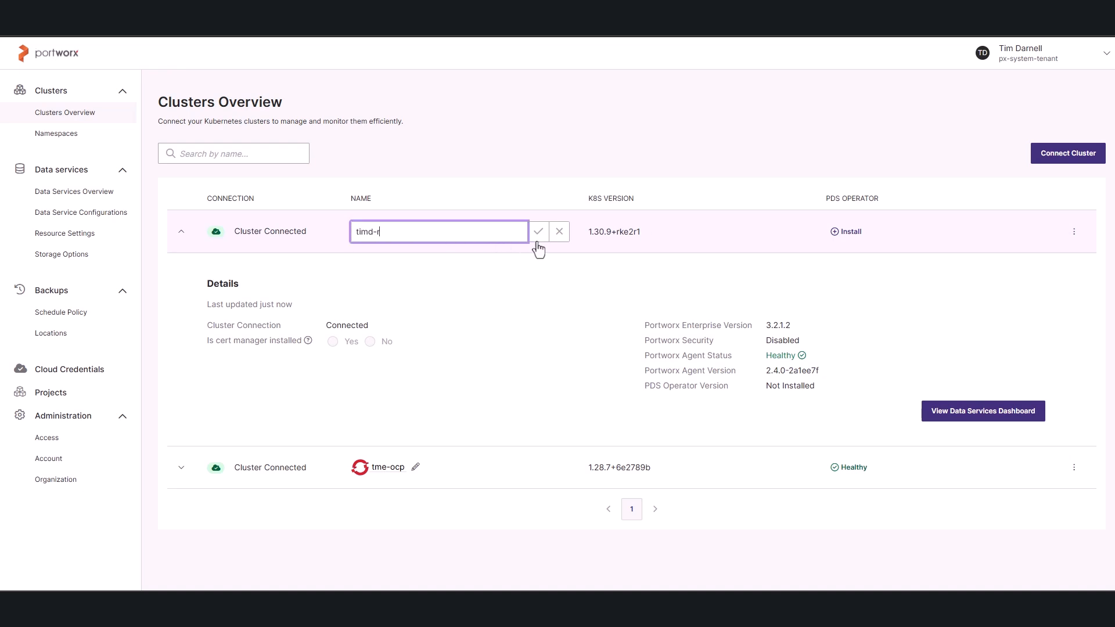
{"action": "type", "text": "ke2"}
{"action": "left_click", "coordinate": [538, 232]}
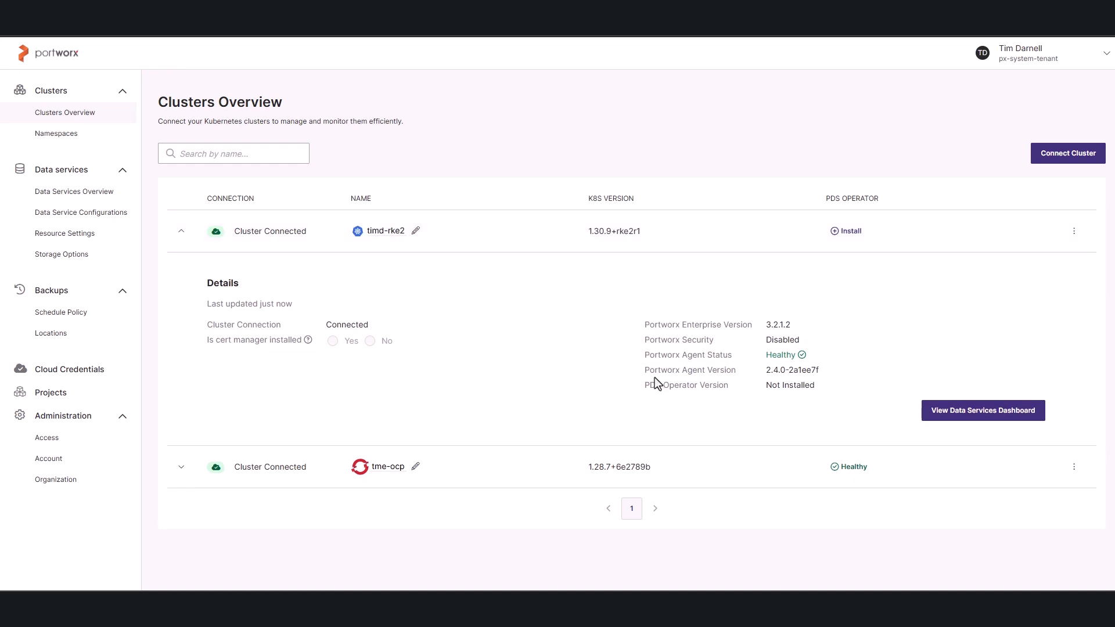
Install the PDS operator on timd-rke2 with cert manager installed set to No, and collapse the cluster's details.
{"action": "left_click_drag", "start_coordinate": [643, 387], "coordinate": [730, 389]}
{"action": "left_click", "coordinate": [730, 389]}
{"action": "left_click", "coordinate": [835, 232]}
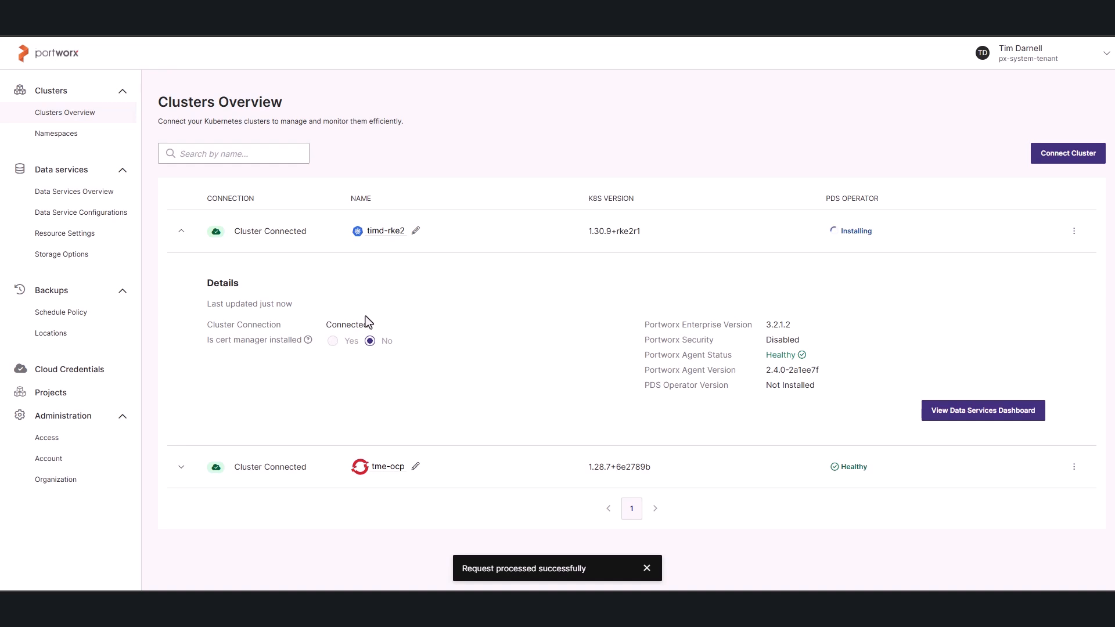
{"action": "left_click", "coordinate": [180, 233]}
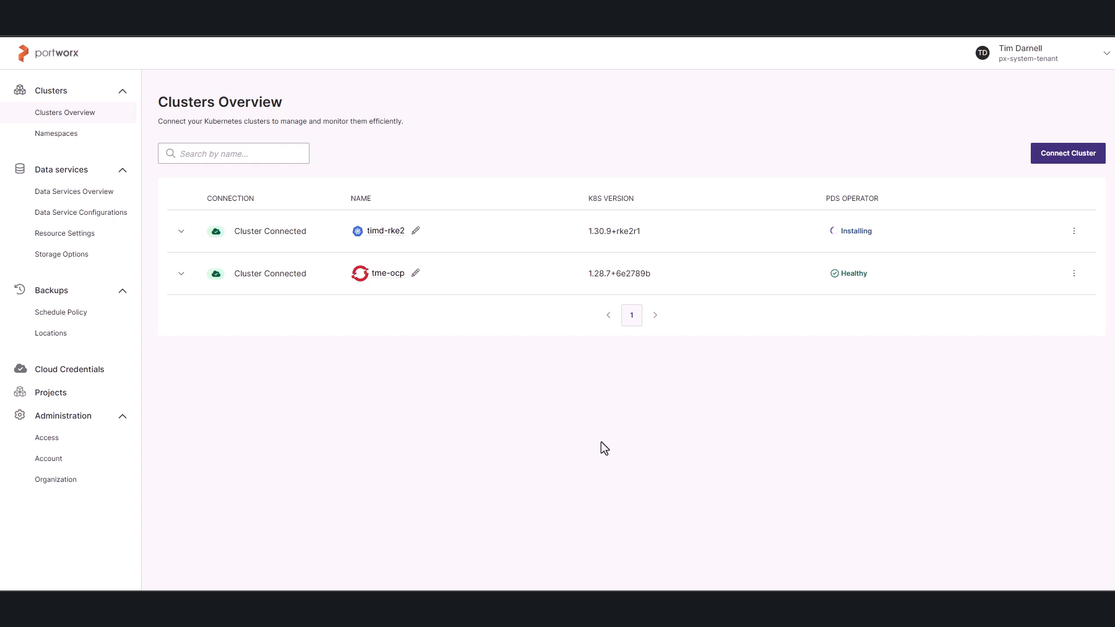
Open the namespaces overview and filter it to the timd-rke2 cluster.
{"action": "left_click", "coordinate": [79, 138]}
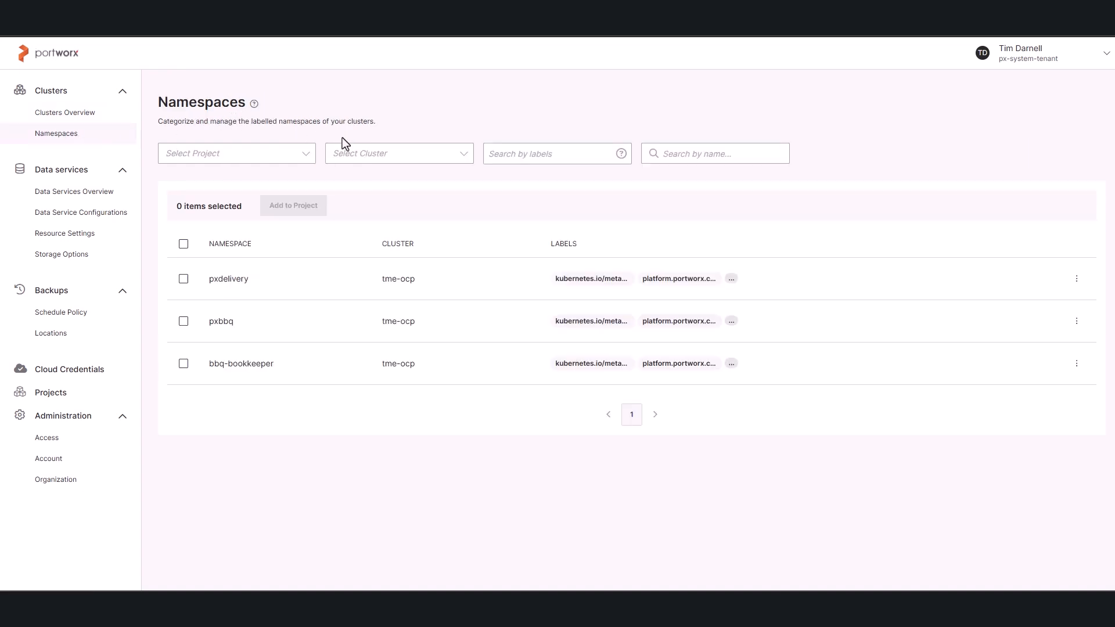
{"action": "left_click", "coordinate": [462, 155]}
{"action": "left_click", "coordinate": [343, 227]}
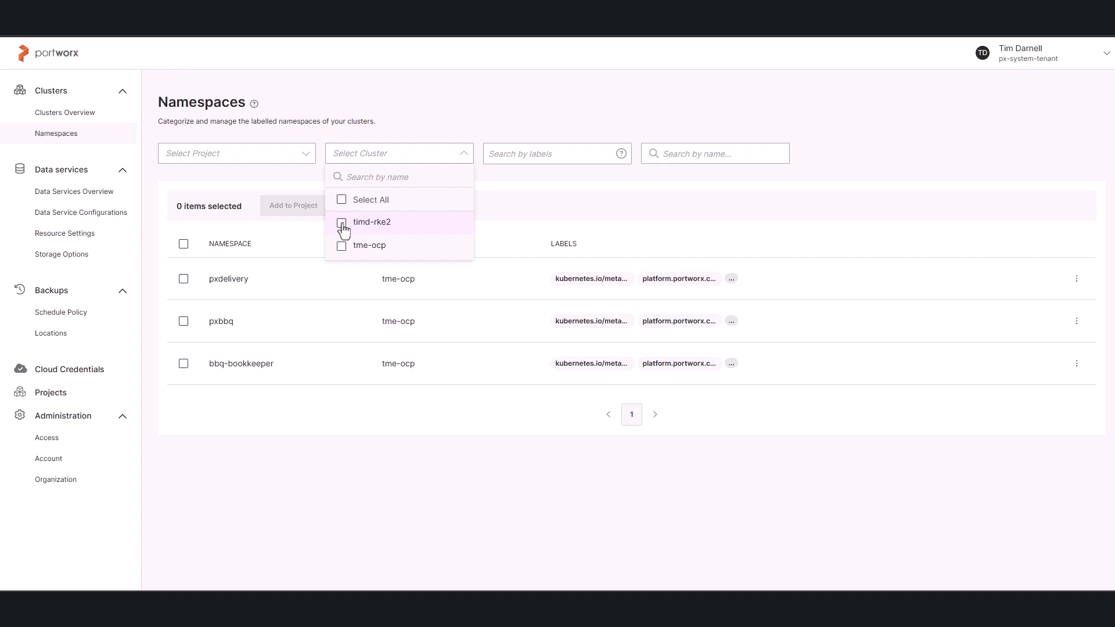
{"action": "left_click", "coordinate": [406, 396]}
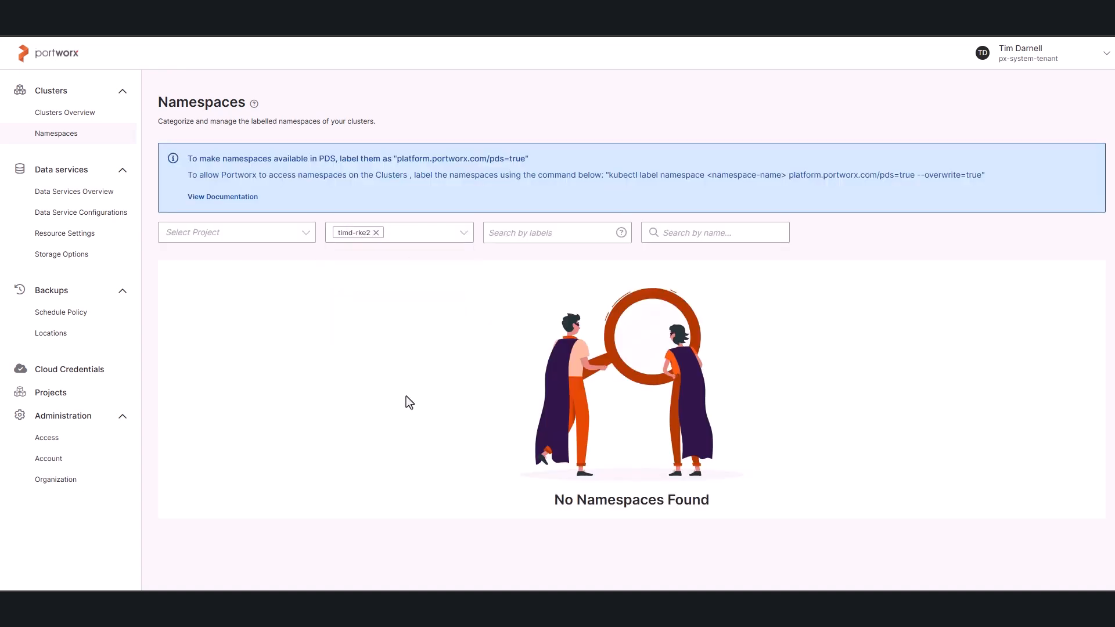
{"action": "triple_click", "coordinate": [688, 499]}
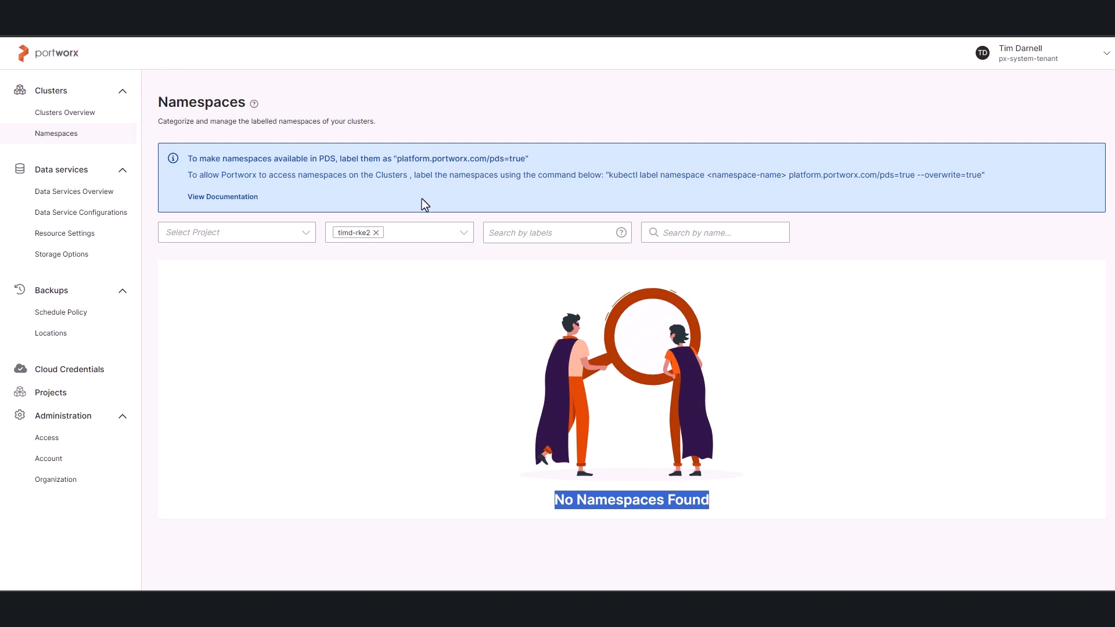
Switch to Rancher, close the kubectl shell and create a project named FranksFoods on timd-rke2.
{"action": "key", "text": "alt+Tab"}
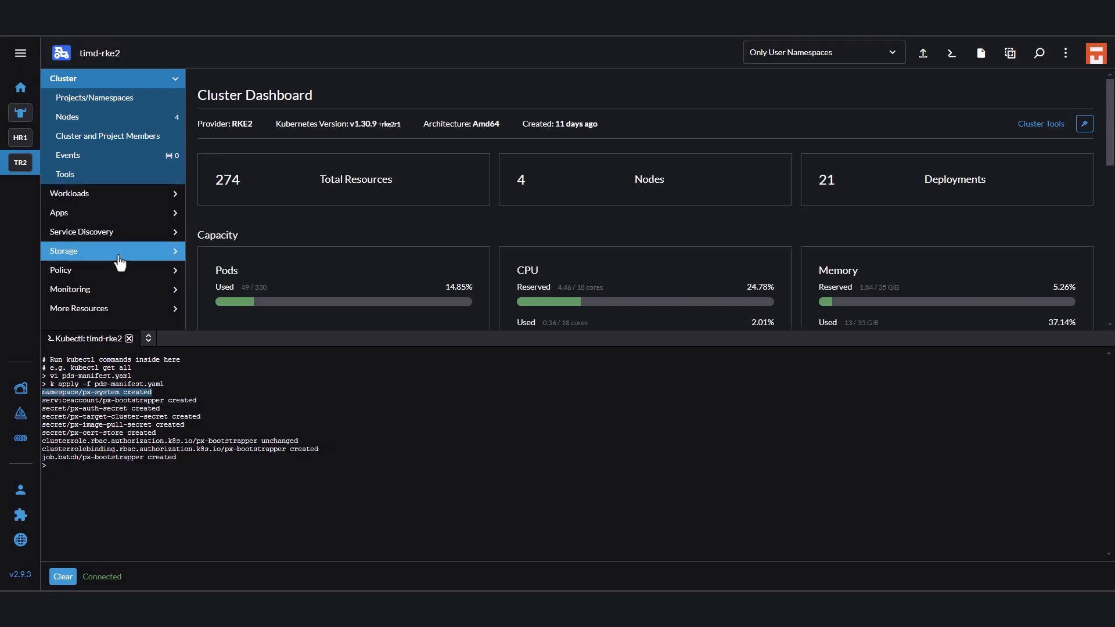
{"action": "left_click", "coordinate": [129, 339]}
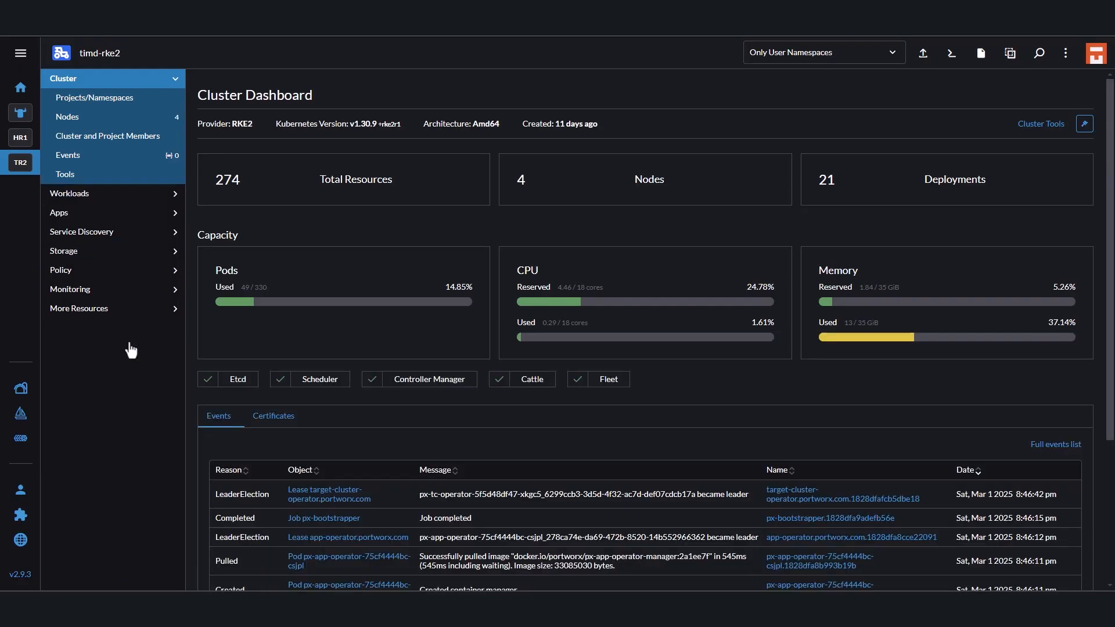
{"action": "left_click", "coordinate": [108, 99]}
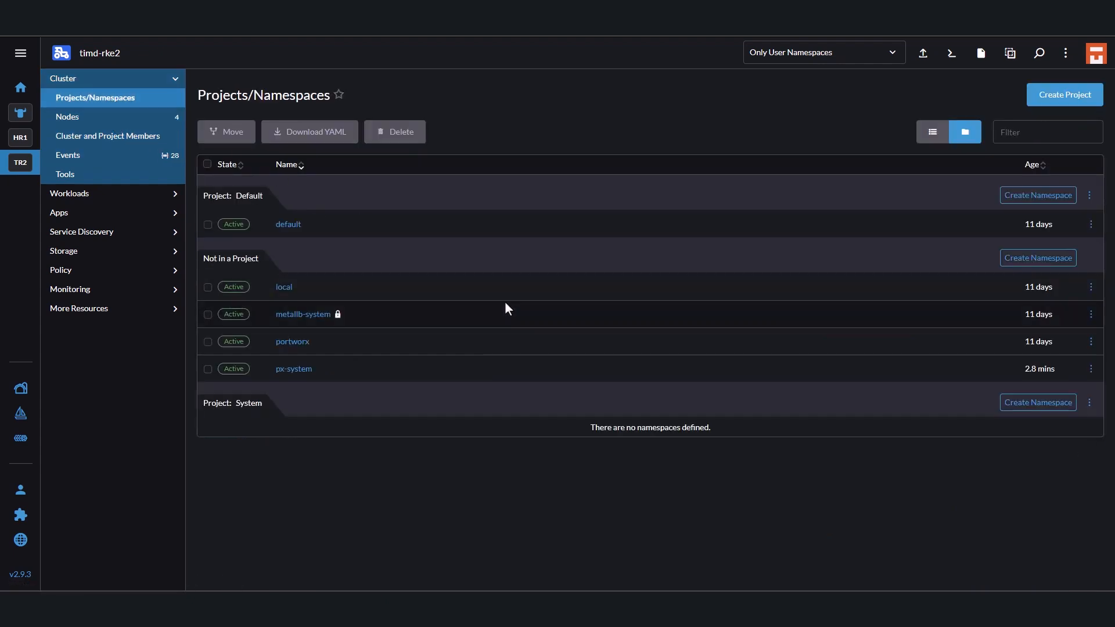
{"action": "left_click", "coordinate": [1066, 95]}
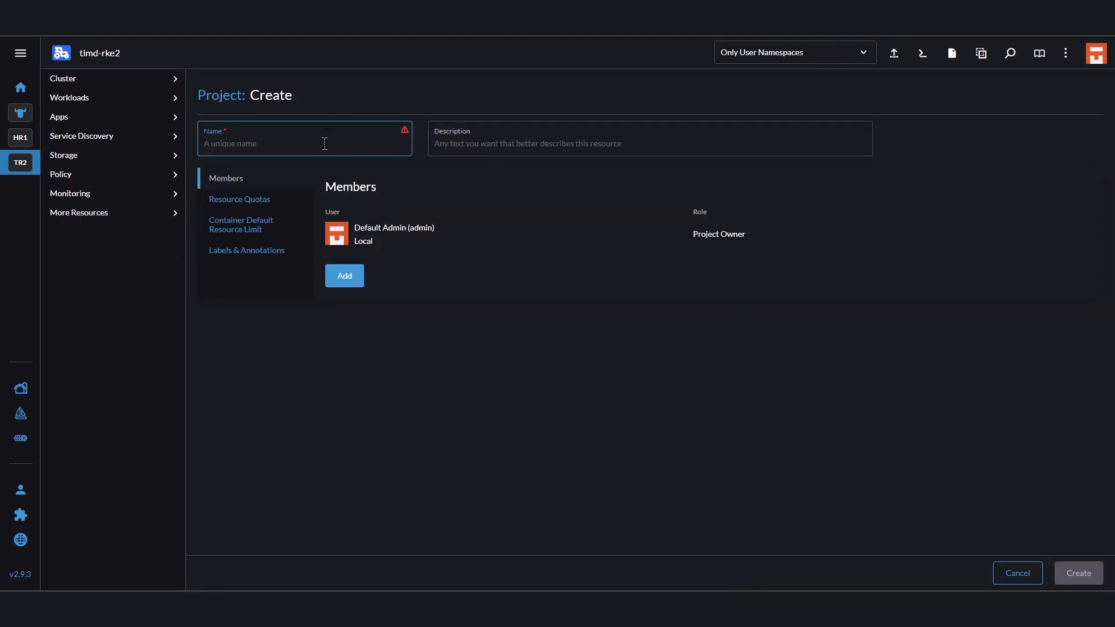
{"action": "type", "text": "Frank"}
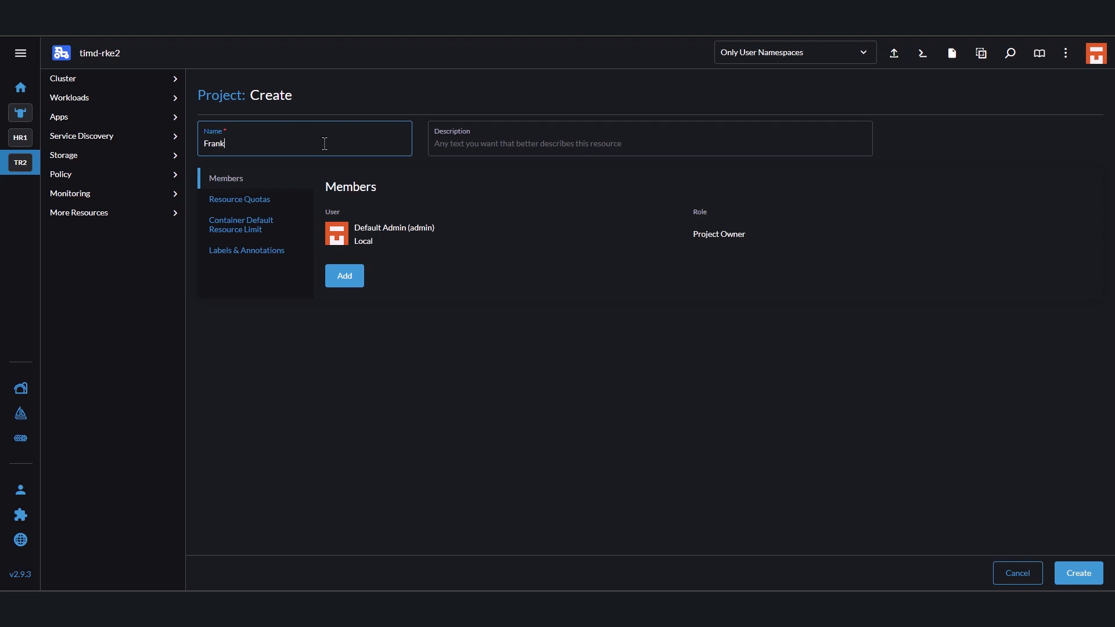
{"action": "type", "text": "sFoods"}
{"action": "left_click", "coordinate": [1079, 581]}
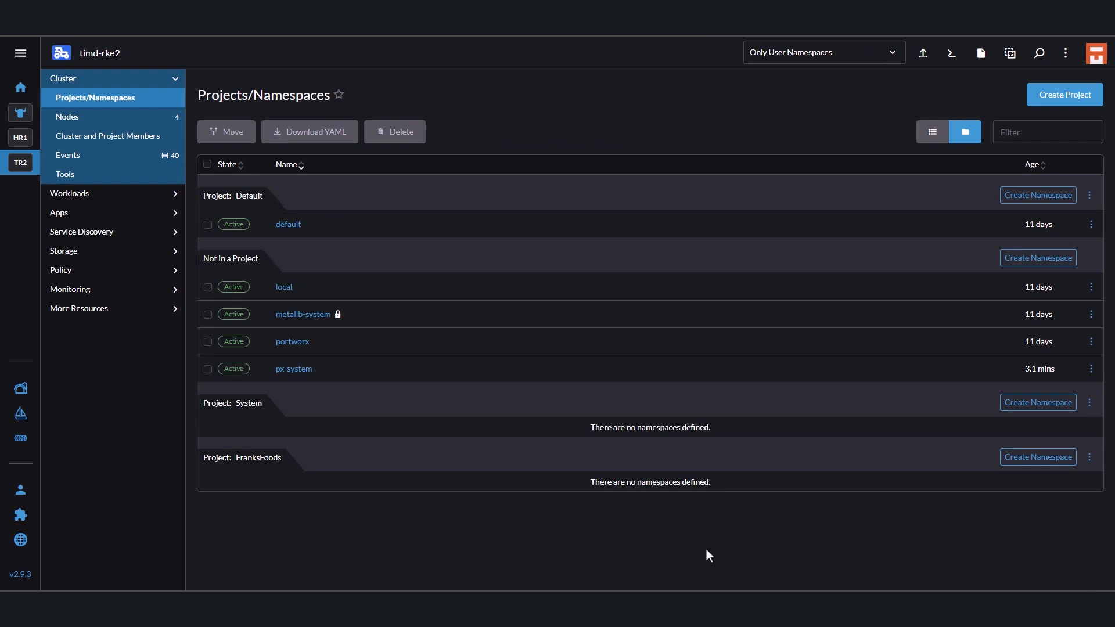
Create a namespace named pxbbq in the FranksFoods project.
{"action": "left_click", "coordinate": [1037, 458]}
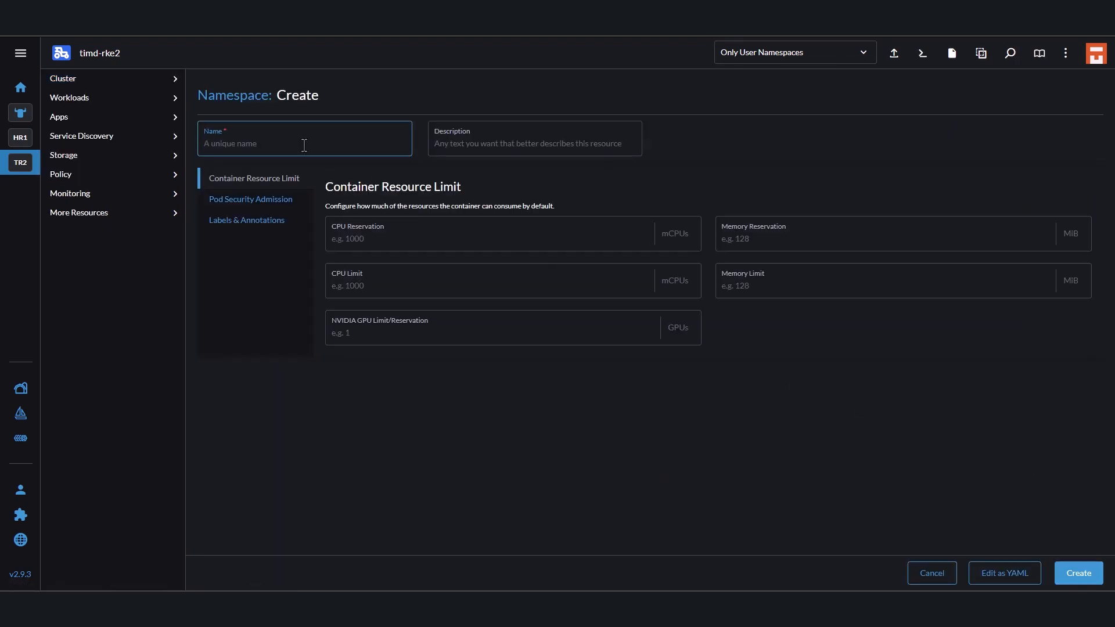
{"action": "type", "text": "pxbbq"}
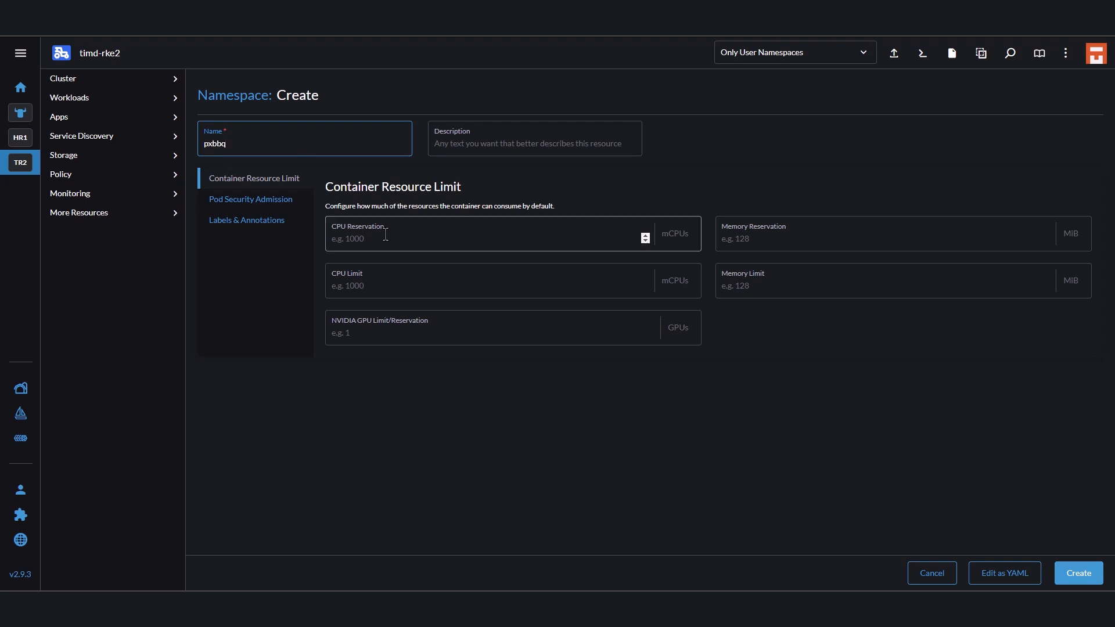
{"action": "left_click", "coordinate": [1084, 574]}
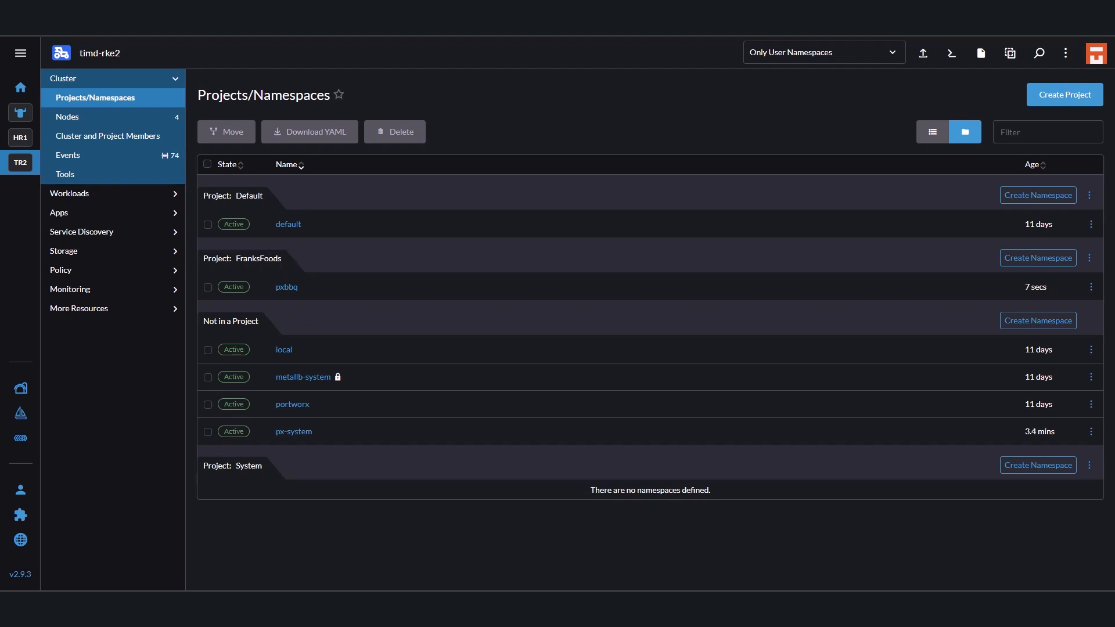
Switch to the Portworx console and copy the kubectl label namespace command from the notice on the Namespaces page.
{"action": "key", "text": "alt+Tab"}
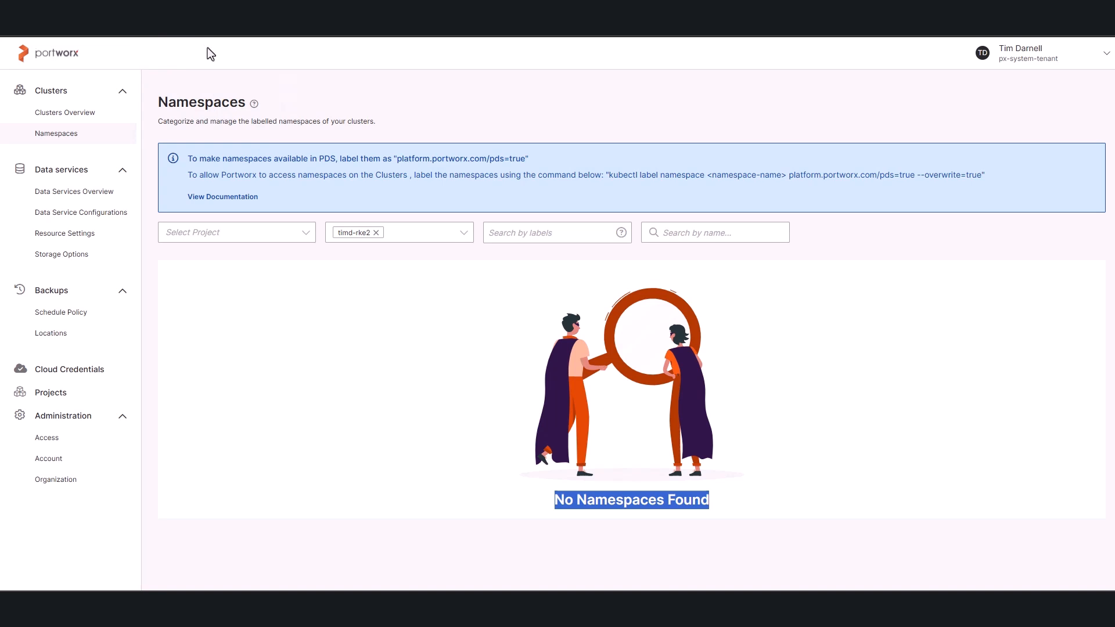
{"action": "left_click_drag", "start_coordinate": [609, 174], "coordinate": [982, 176]}
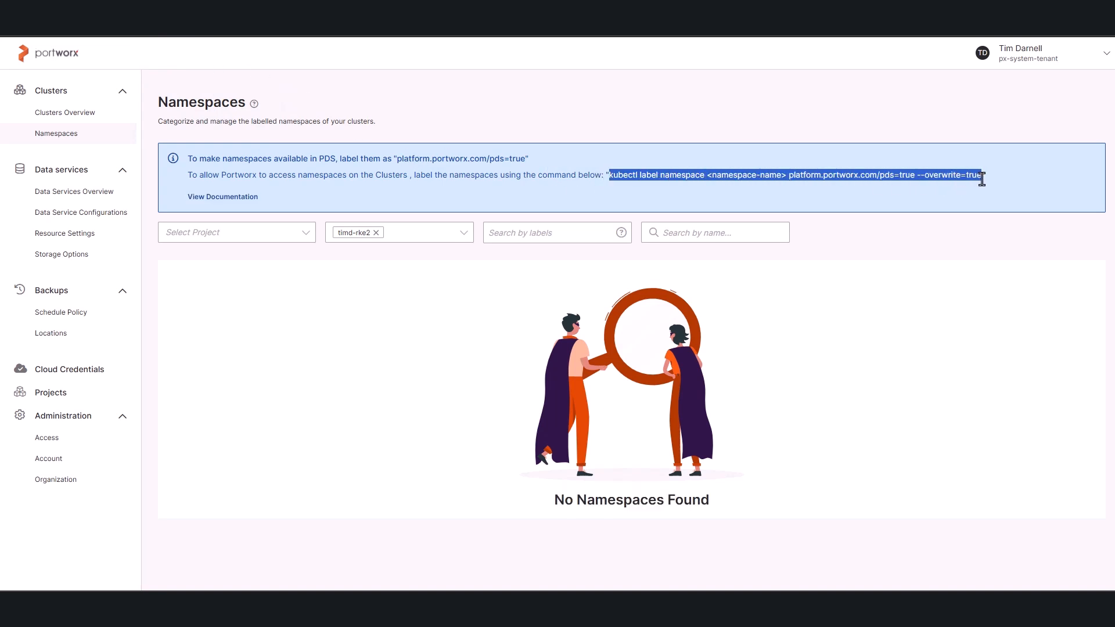
{"action": "right_click", "coordinate": [940, 180]}
{"action": "left_click", "coordinate": [865, 190]}
Switch to Rancher, open a kubectl shell on timd-rke2 and paste the copied label command into it.
{"action": "key", "text": "alt+Tab"}
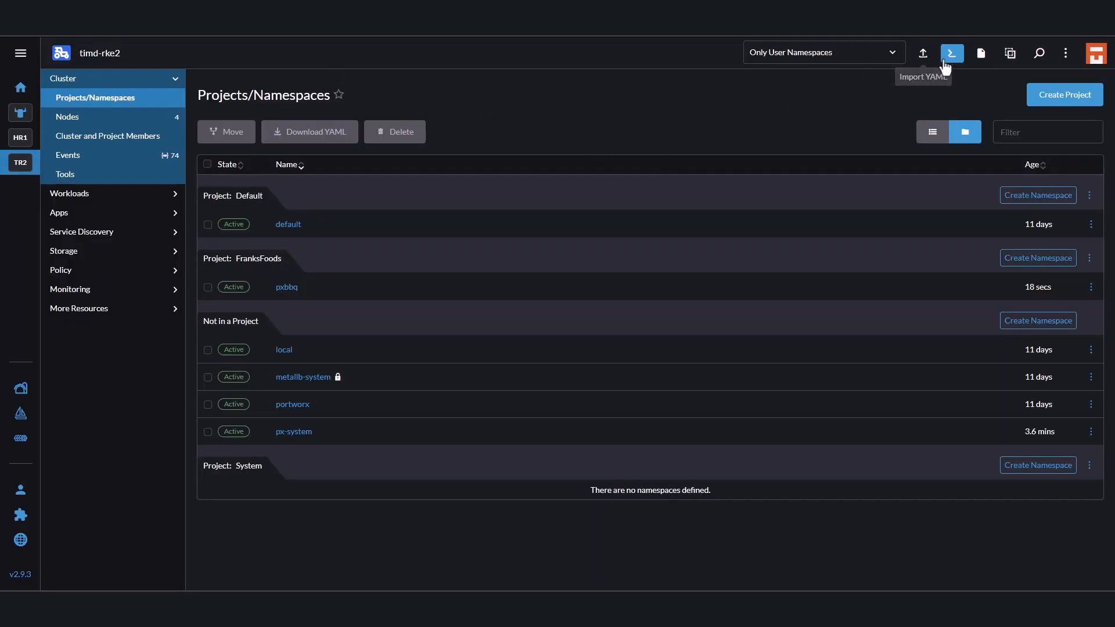
{"action": "left_click", "coordinate": [945, 61]}
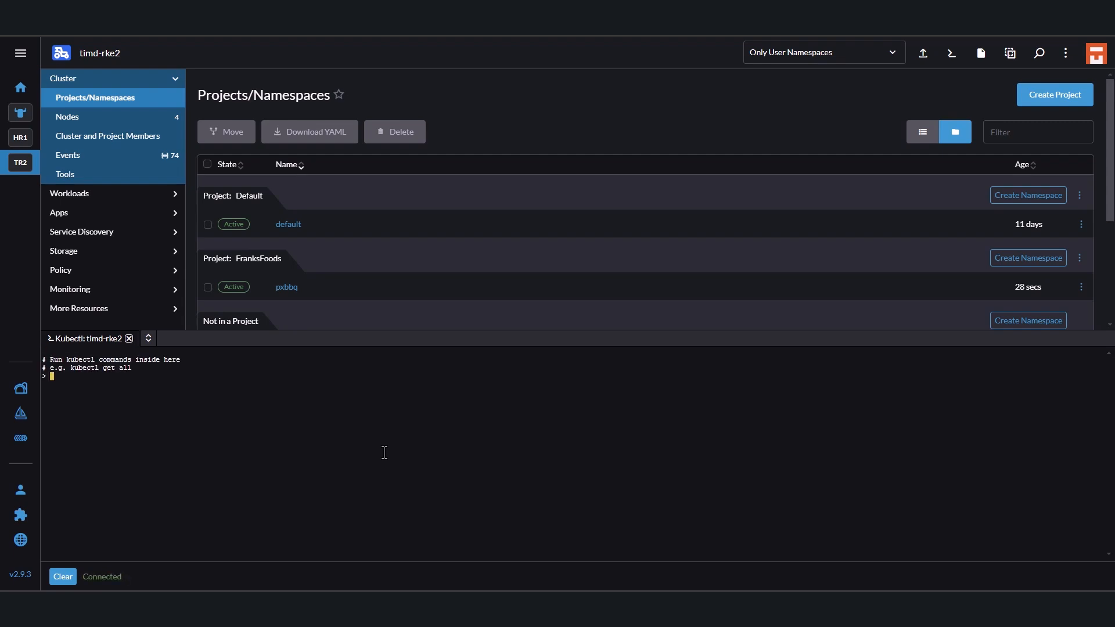
{"action": "right_click", "coordinate": [343, 432]}
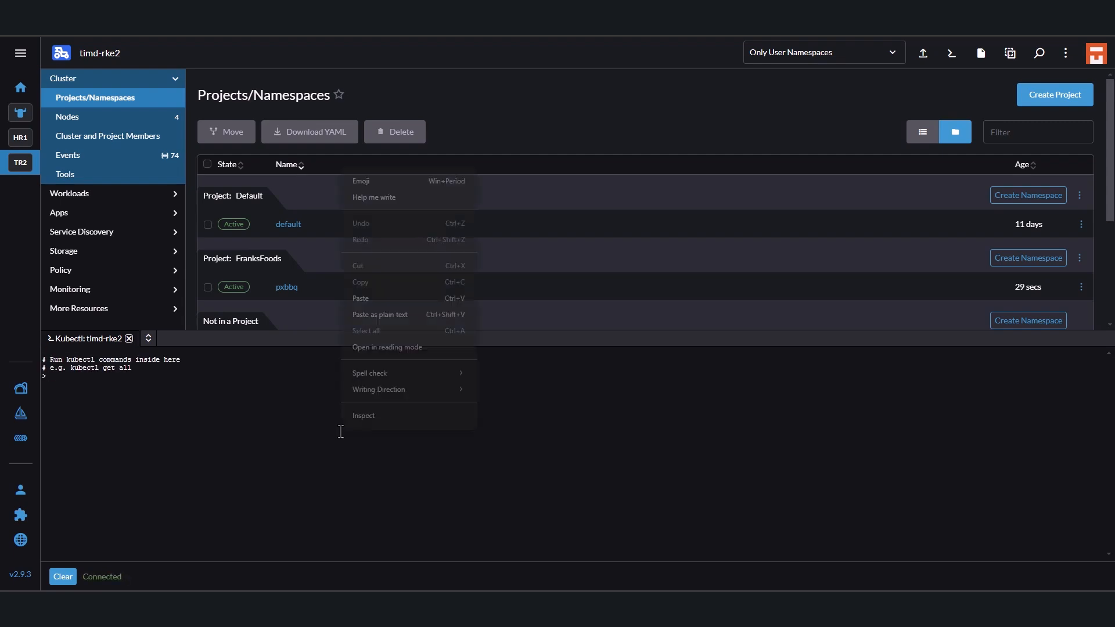
{"action": "left_click", "coordinate": [373, 297]}
Replace the <namespace-name> placeholder with pxbbq and run kubectl label namespace pxbbq platform.portworx.com/pds=true --overwrite=true.
{"action": "key", "text": "Left"}
{"action": "key", "text": "Left"}
{"action": "key", "text": "Left"}
{"action": "key", "text": "Left"}
{"action": "key", "text": "Left"}
{"action": "key", "text": "Left"}
{"action": "key", "text": "Left"}
{"action": "key", "text": "Left"}
{"action": "key", "text": "Left"}
{"action": "key", "text": "Left"}
{"action": "key", "text": "Left"}
{"action": "key", "text": "Left"}
{"action": "key", "text": "Left"}
{"action": "key", "text": "Left"}
{"action": "key", "text": "Left"}
{"action": "key", "text": "Left"}
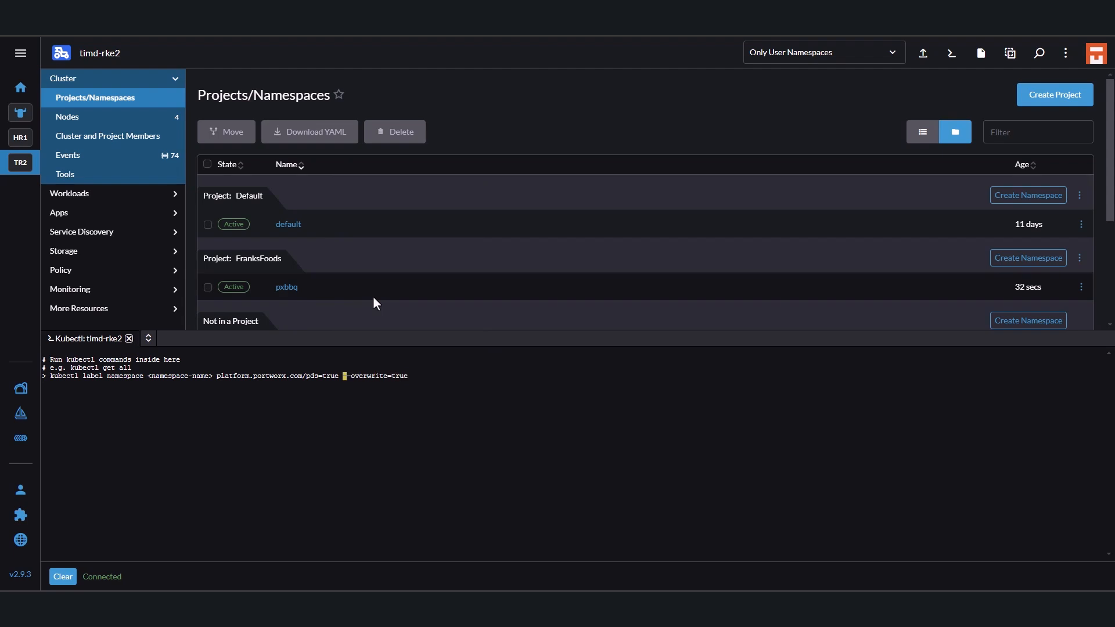
{"action": "key", "text": "Left"}
{"action": "key", "text": "Left"}
{"action": "key", "text": "Left"}
{"action": "key", "text": "Left"}
{"action": "key", "text": "Left"}
{"action": "key", "text": "Left"}
{"action": "key", "text": "Left"}
{"action": "key", "text": "Left"}
{"action": "key", "text": "Left"}
{"action": "key", "text": "Left"}
{"action": "key", "text": "Left"}
{"action": "key", "text": "Left"}
{"action": "key", "text": "Left"}
{"action": "key", "text": "Left"}
{"action": "key", "text": "Left"}
{"action": "key", "text": "Left"}
{"action": "key", "text": "Left"}
{"action": "key", "text": "Left"}
{"action": "key", "text": "Left"}
{"action": "key", "text": "Left"}
{"action": "key", "text": "BackSpace"}
{"action": "key", "text": "BackSpace"}
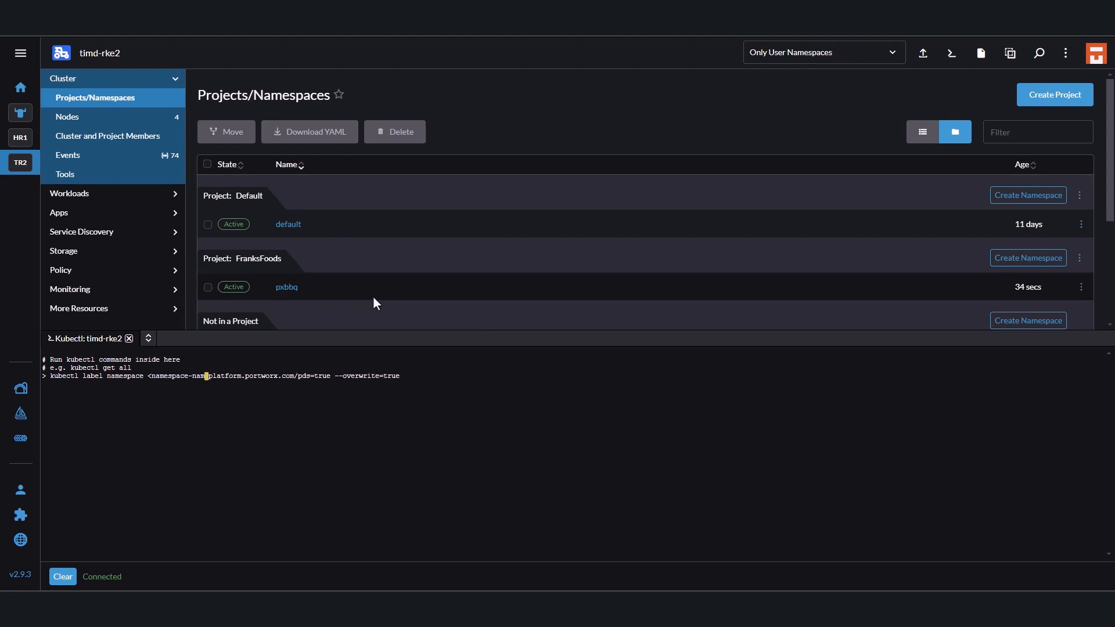
{"action": "key", "text": "BackSpace"}
{"action": "key", "text": "BackSpace"}
{"action": "key", "text": "BackSpace"}
{"action": "key", "text": "BackSpace"}
{"action": "key", "text": "BackSpace"}
{"action": "key", "text": "BackSpace"}
{"action": "key", "text": "BackSpace"}
{"action": "key", "text": "BackSpace"}
{"action": "key", "text": "BackSpace"}
{"action": "key", "text": "BackSpace"}
{"action": "key", "text": "BackSpace"}
{"action": "key", "text": "BackSpace"}
{"action": "key", "text": "BackSpace"}
{"action": "key", "text": "BackSpace"}
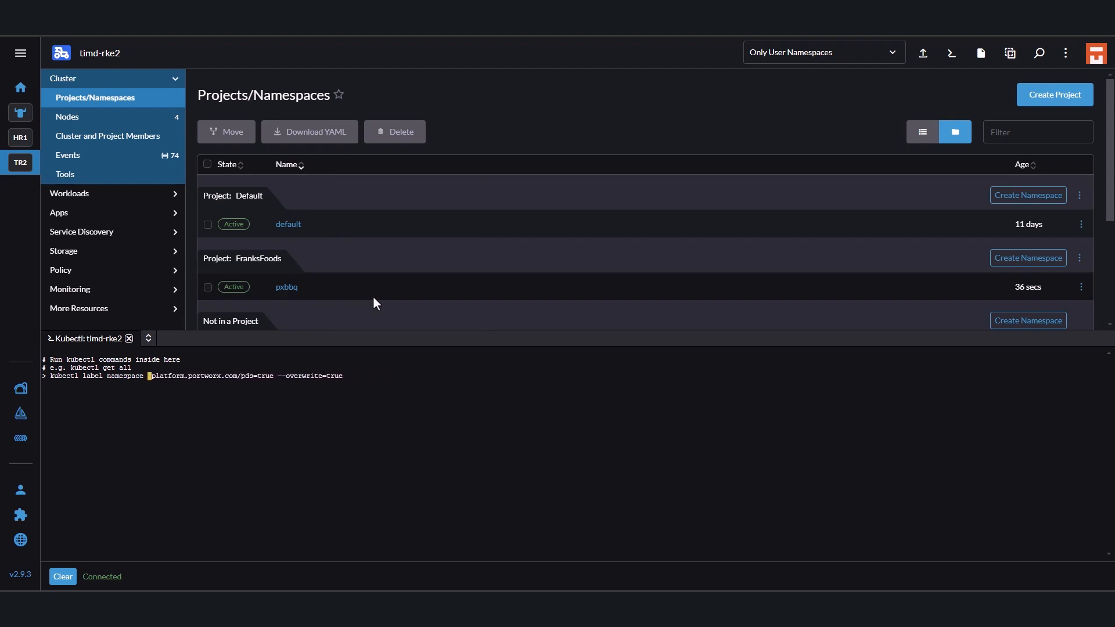
{"action": "type", "text": "pxbbq"}
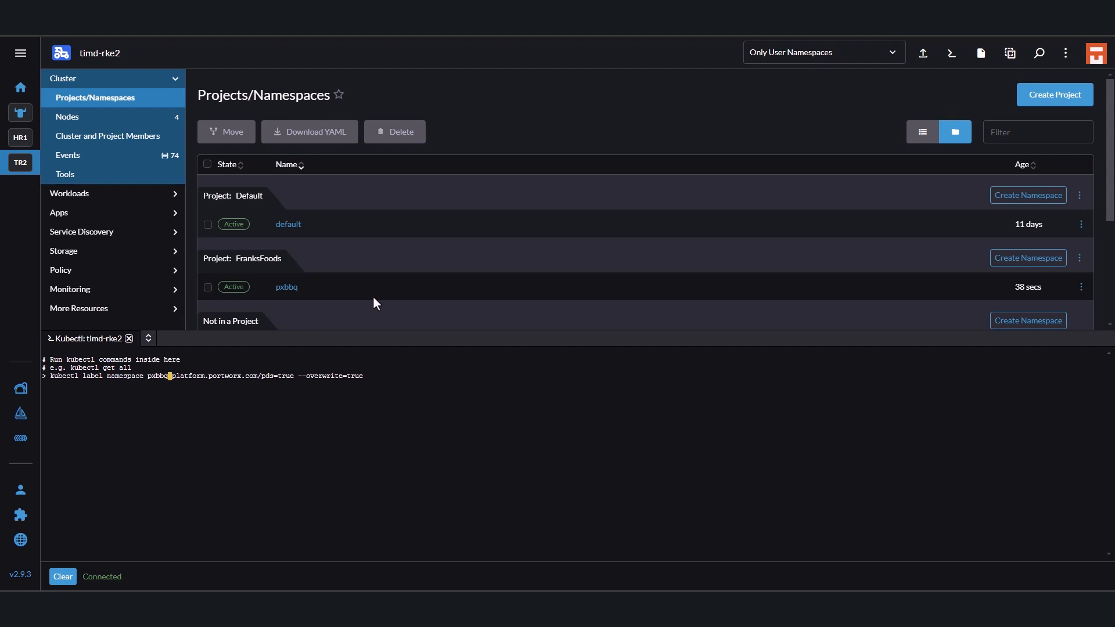
{"action": "key", "text": "Return"}
Switch to the Portworx console and check the PDS operator version in timd-rke2's details on the clusters overview.
{"action": "left_click", "coordinate": [116, 23]}
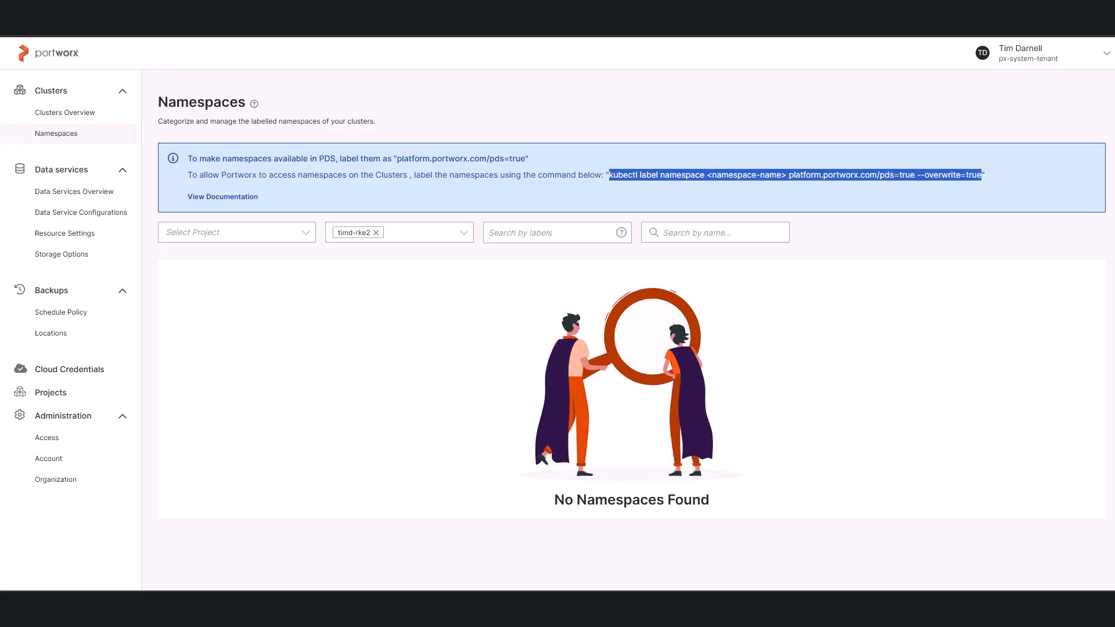
{"action": "left_click", "coordinate": [74, 119]}
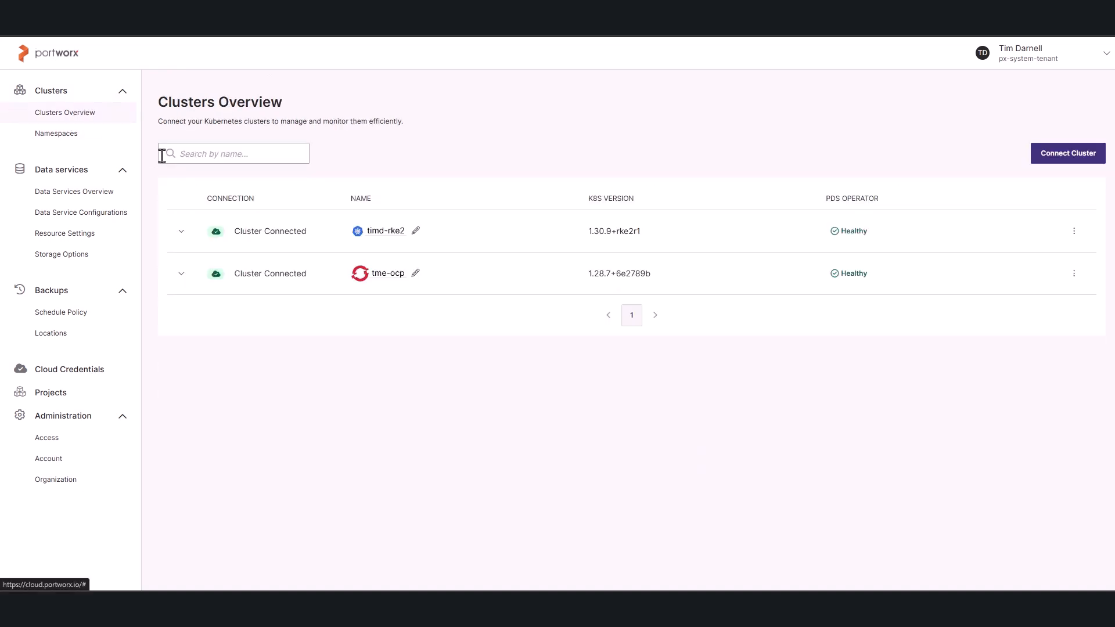
{"action": "left_click", "coordinate": [181, 232]}
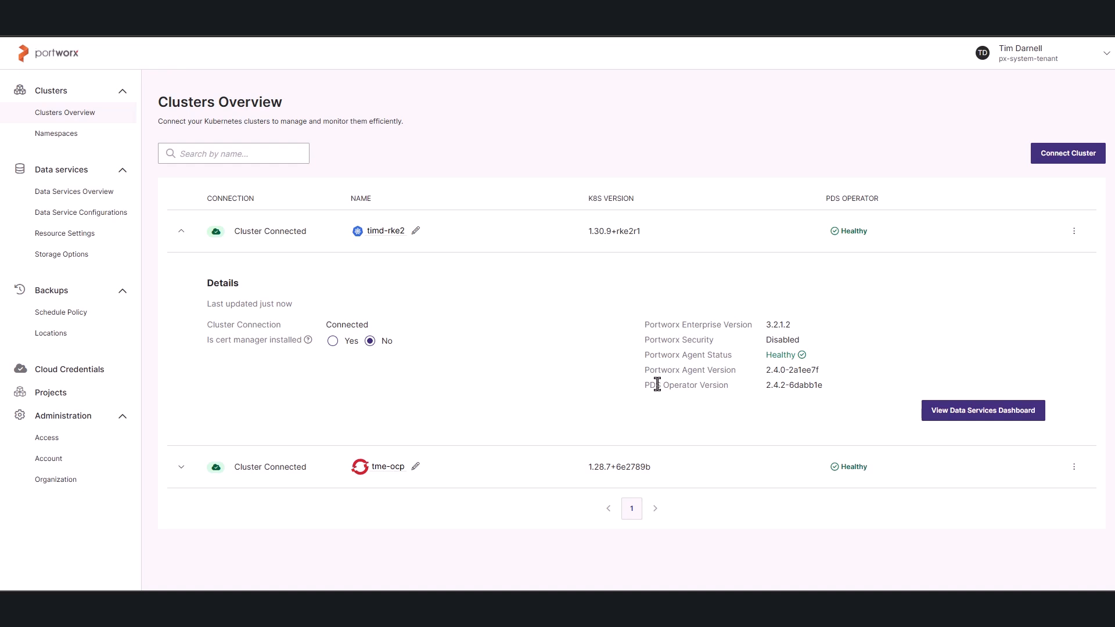
{"action": "left_click_drag", "start_coordinate": [644, 386], "coordinate": [728, 386]}
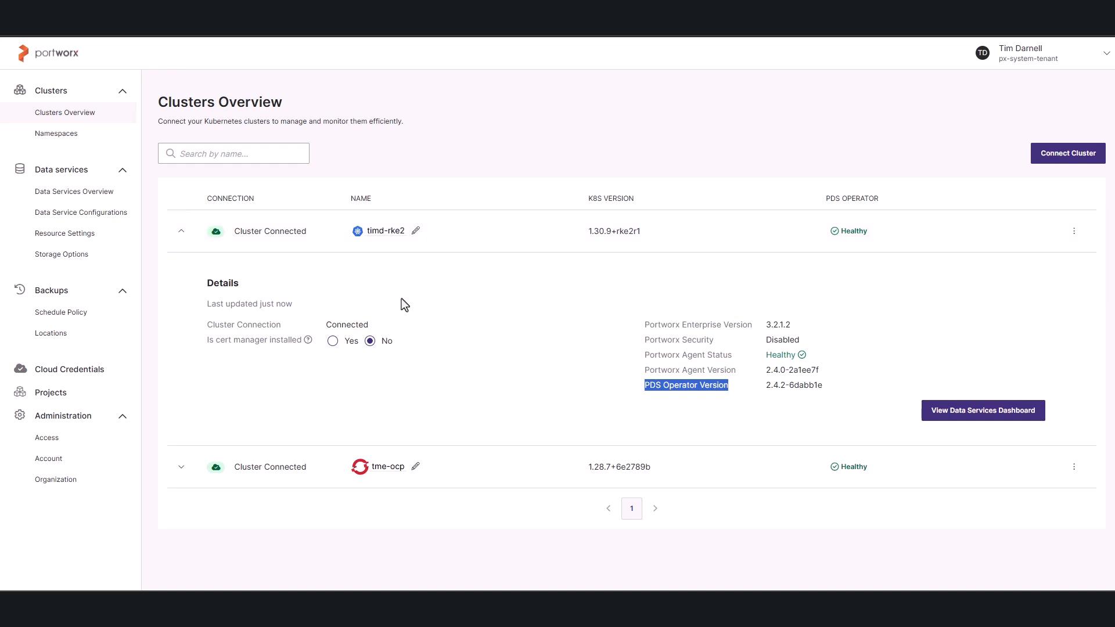
{"action": "left_click", "coordinate": [182, 235]}
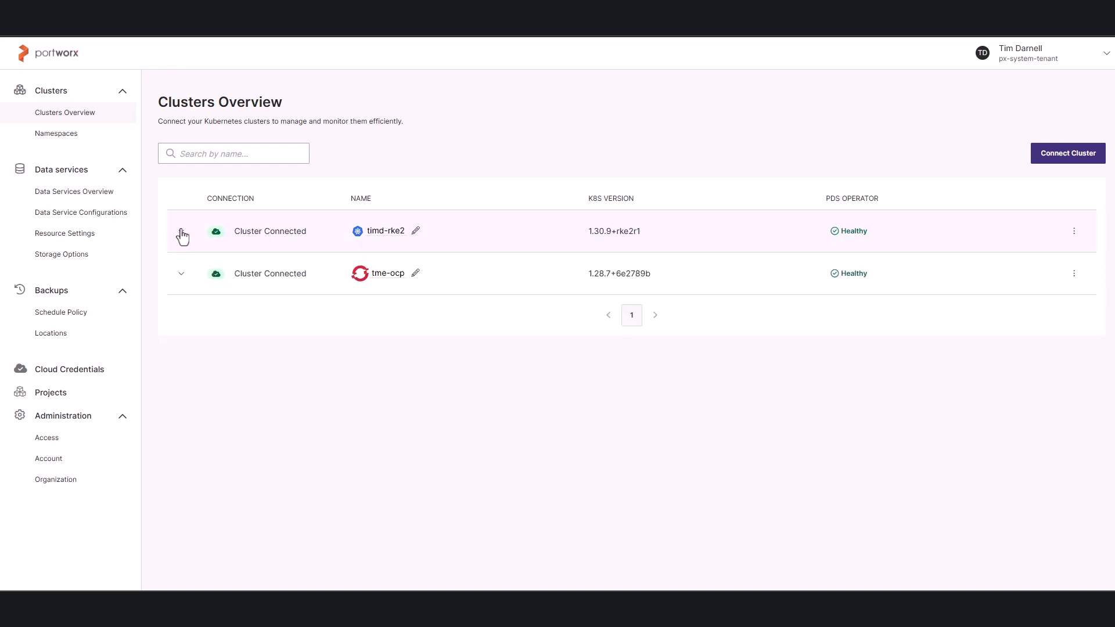
Return to the Namespaces page and show only the namespaces of the timd-rke2 cluster.
{"action": "left_click", "coordinate": [83, 138]}
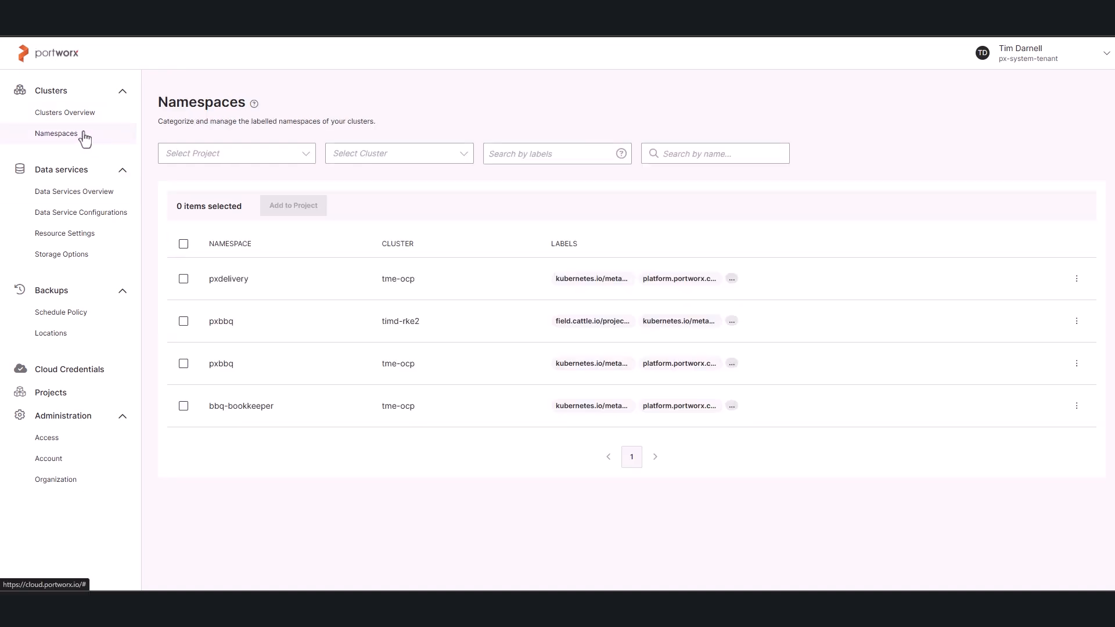
{"action": "left_click", "coordinate": [457, 155]}
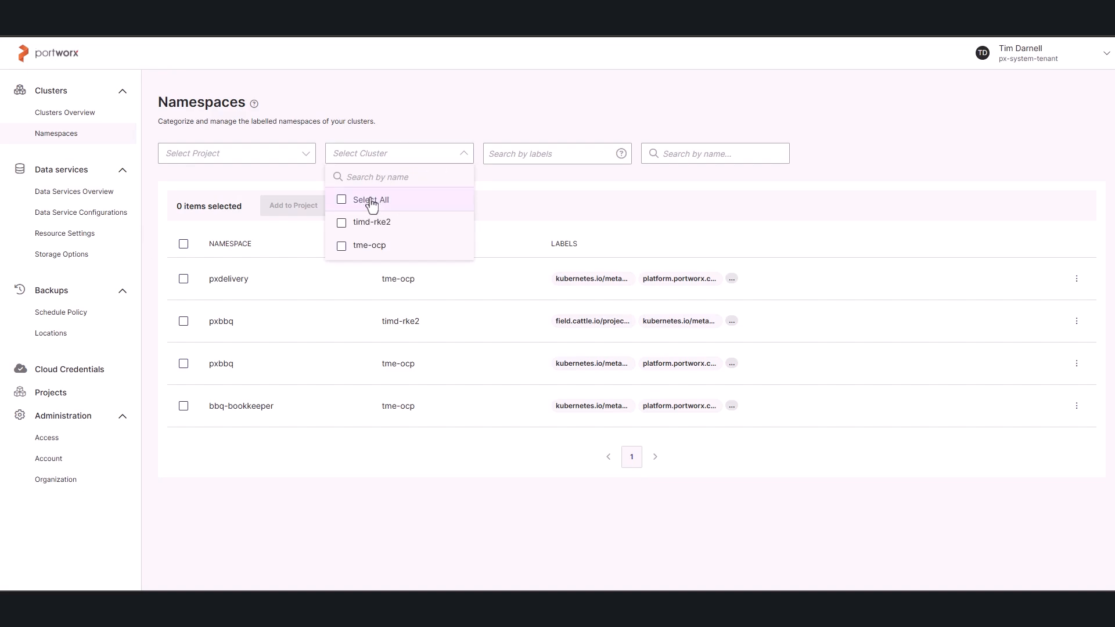
{"action": "left_click", "coordinate": [341, 223]}
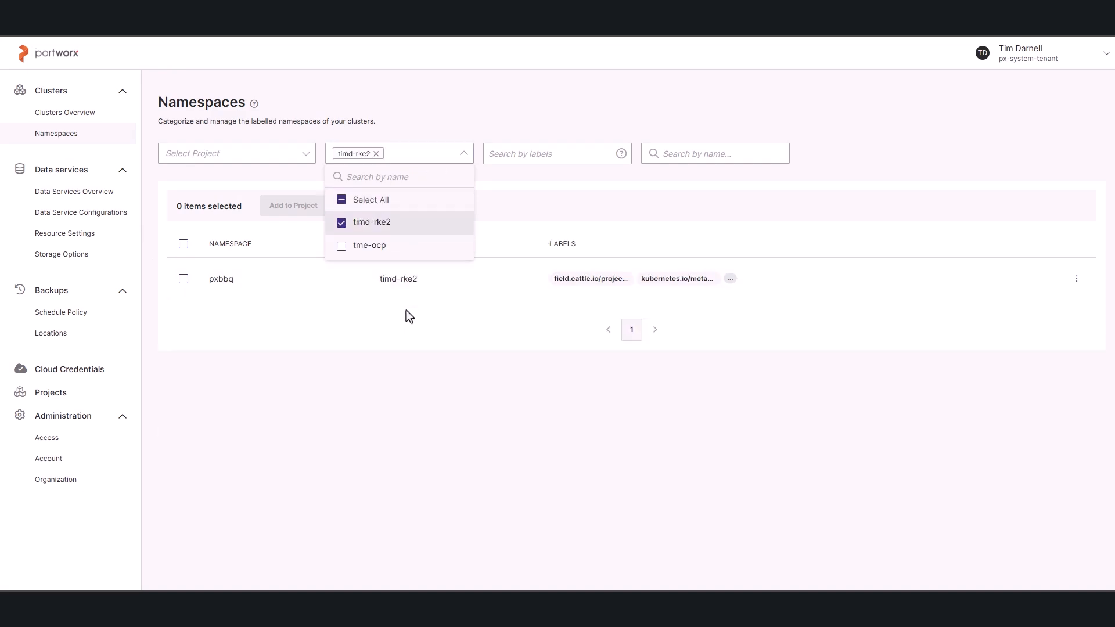
{"action": "left_click", "coordinate": [244, 413]}
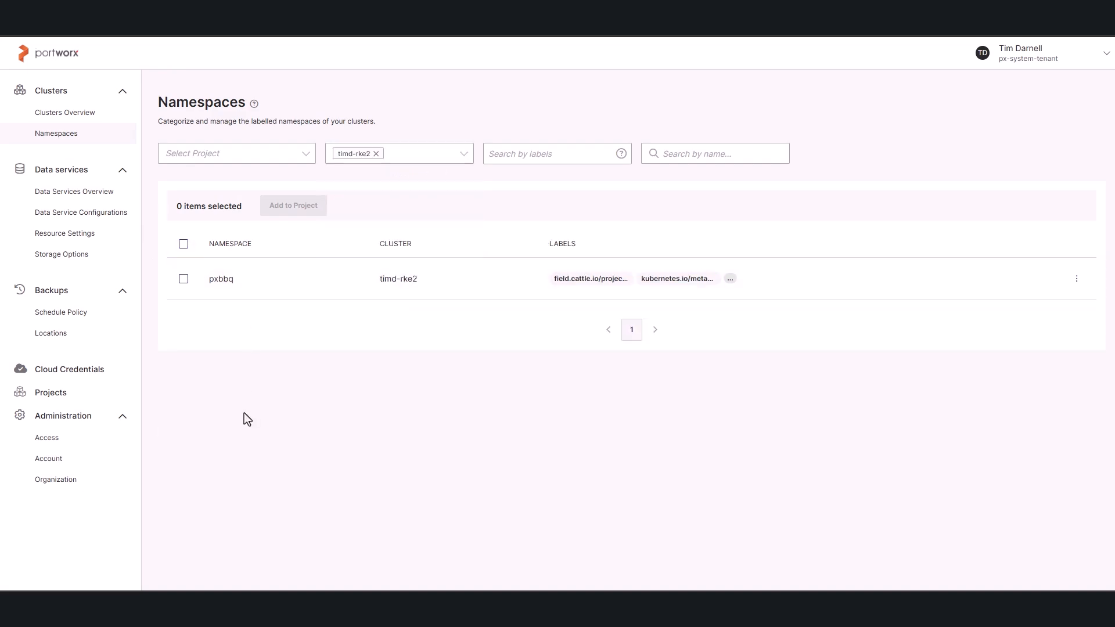
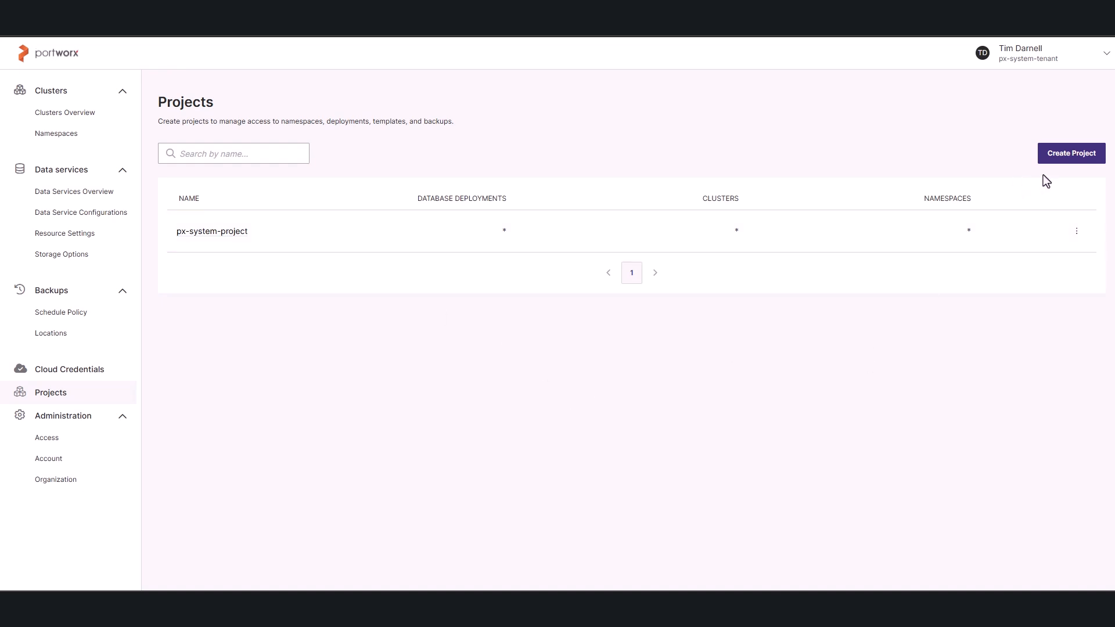
Start a new project named FranksFoods with the description "Portworx BBQ Applications - Rancher Infra".
{"action": "left_click", "coordinate": [1071, 153]}
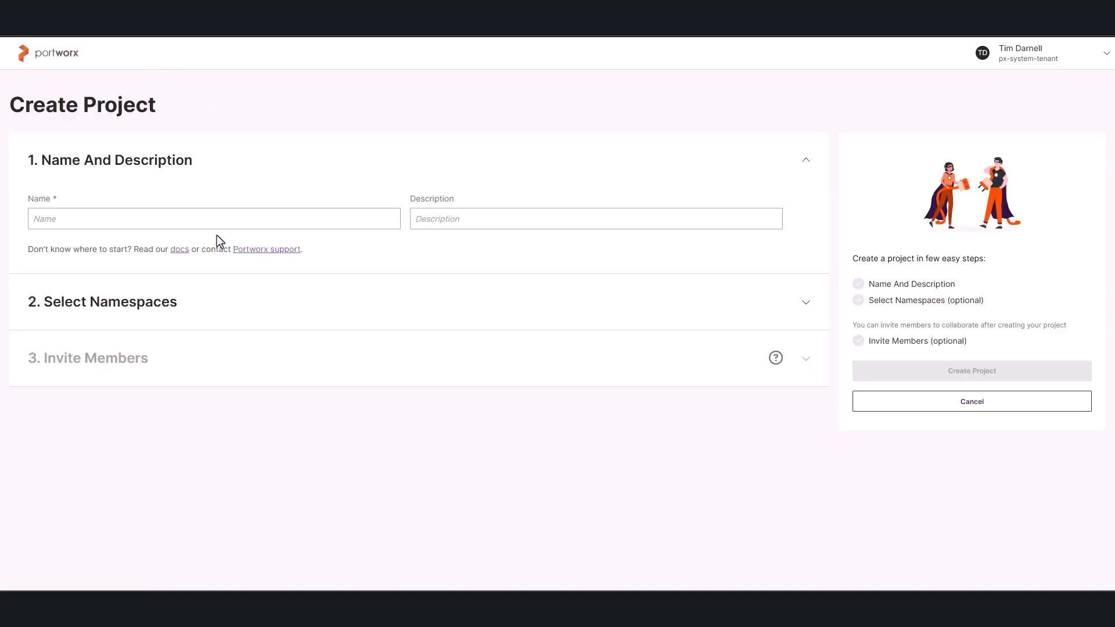
{"action": "left_click", "coordinate": [193, 224]}
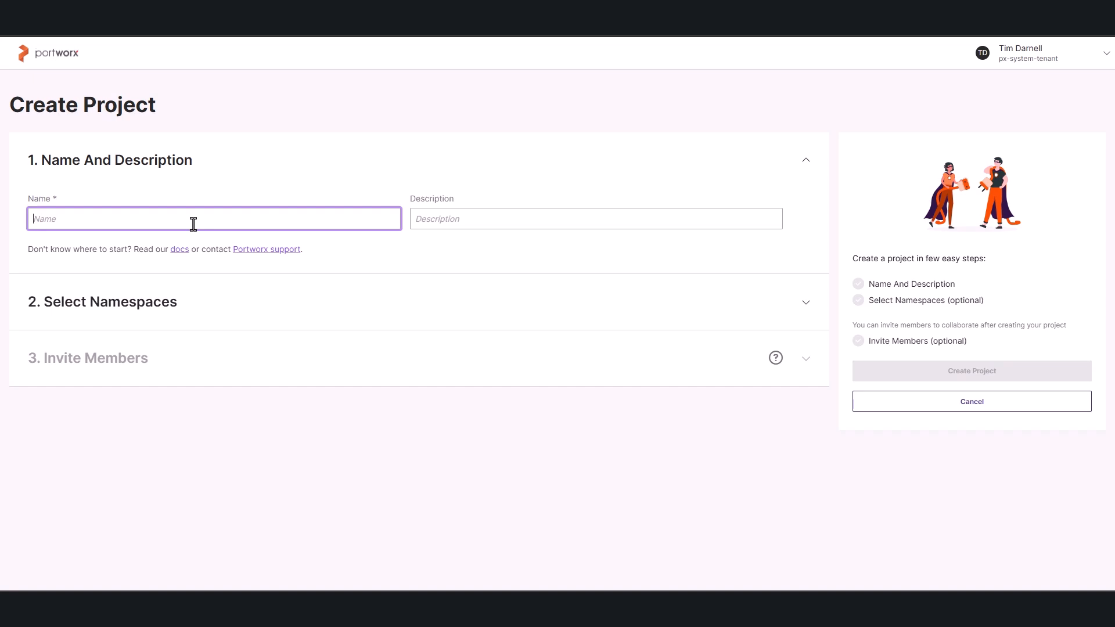
{"action": "type", "text": "FranksFoods"}
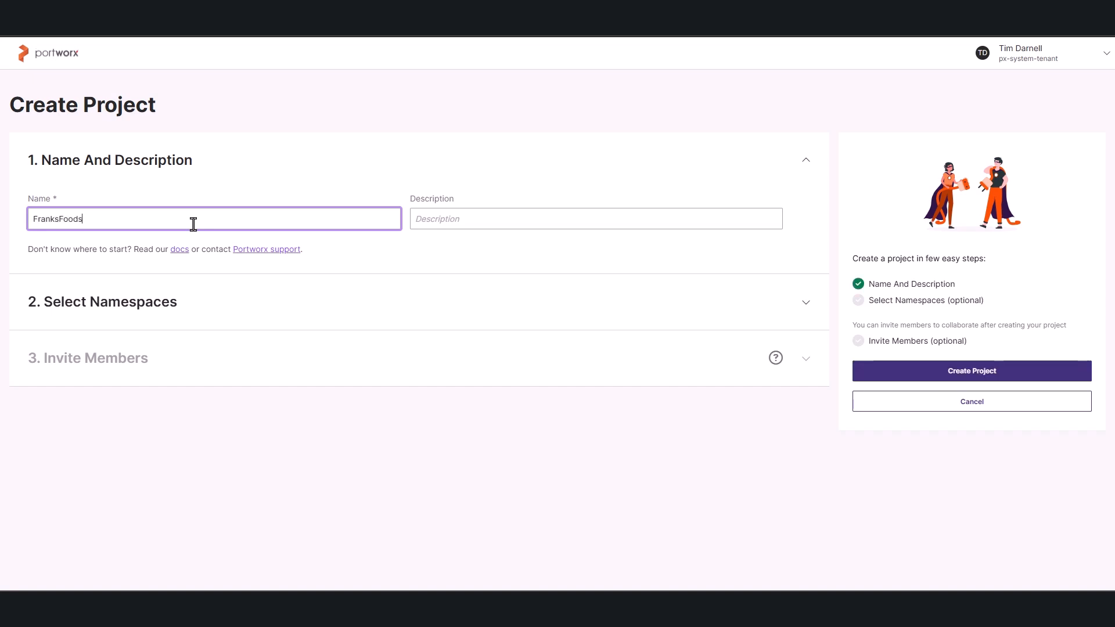
{"action": "key", "text": "Tab"}
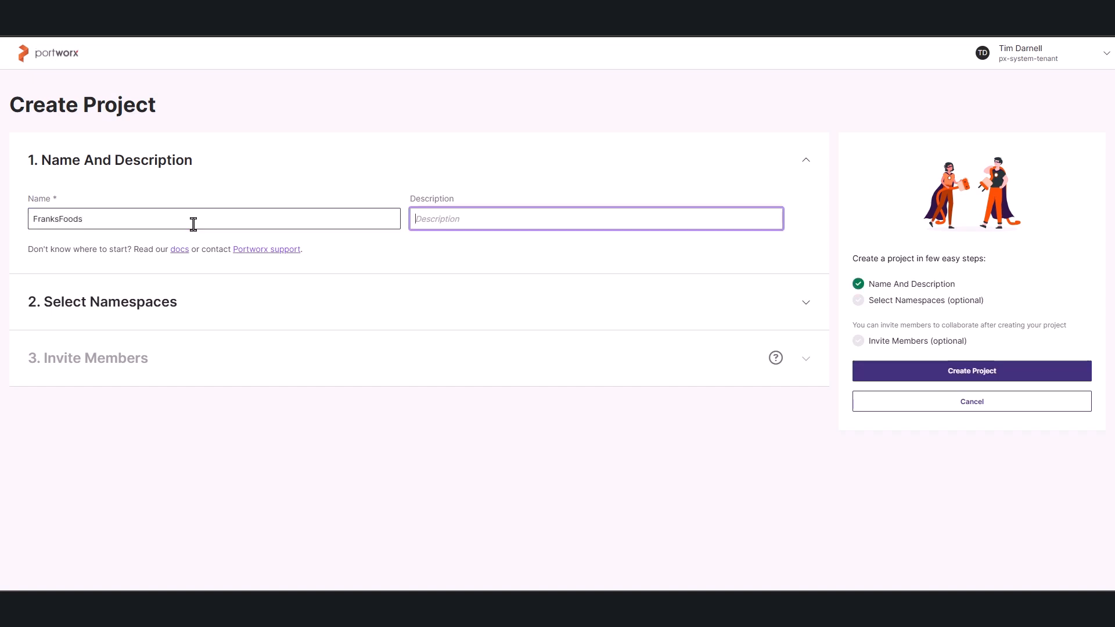
{"action": "type", "text": "Portworx BBQ"}
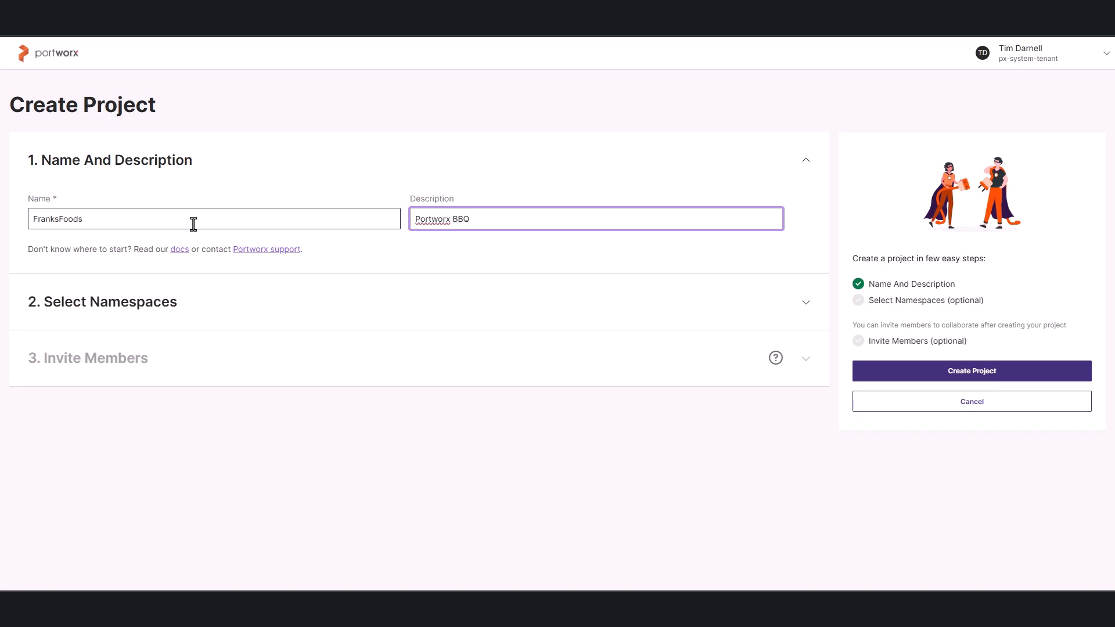
{"action": "type", "text": " Applications - Rancher Infra"}
Assign the pxbbq namespace from the timd-rke2 cluster to the FranksFoods project and create the project.
{"action": "left_click", "coordinate": [234, 306]}
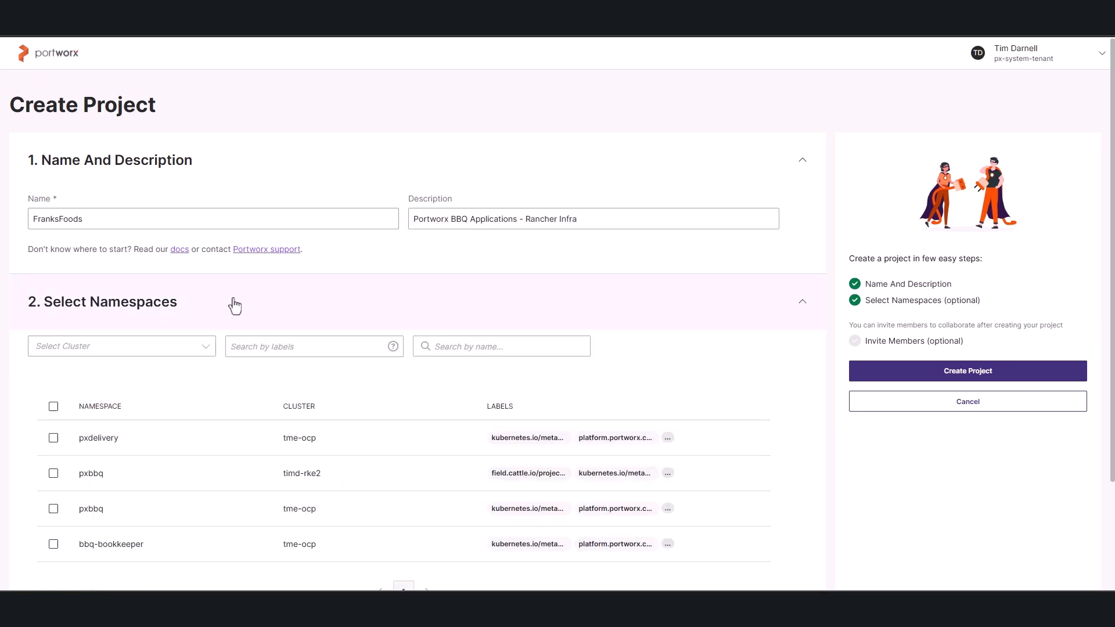
{"action": "left_click", "coordinate": [303, 347]}
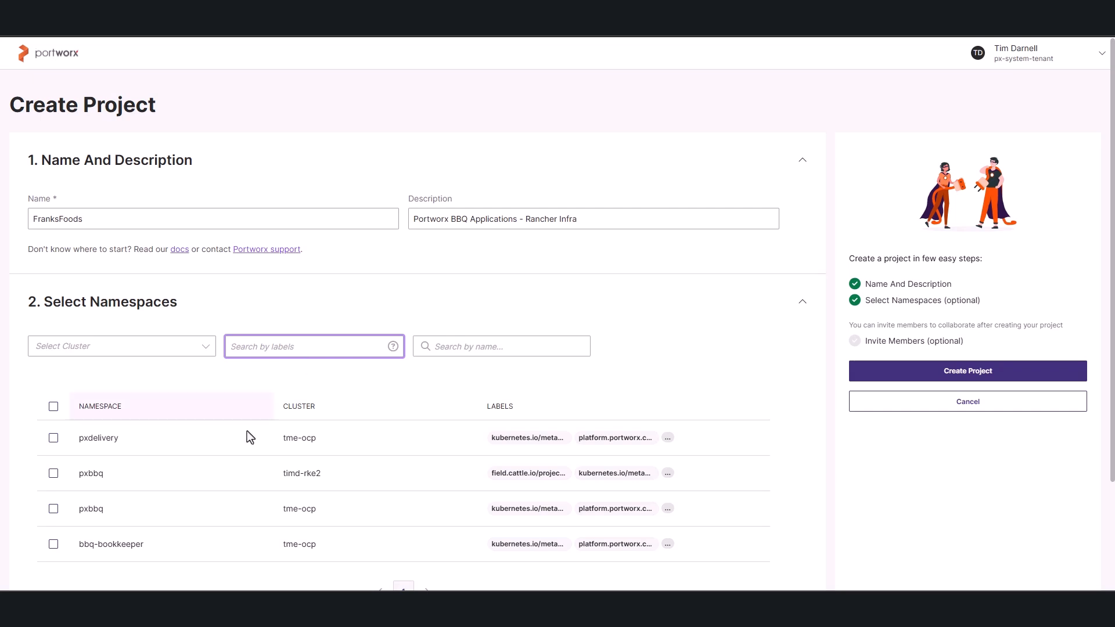
{"action": "left_click", "coordinate": [142, 350]}
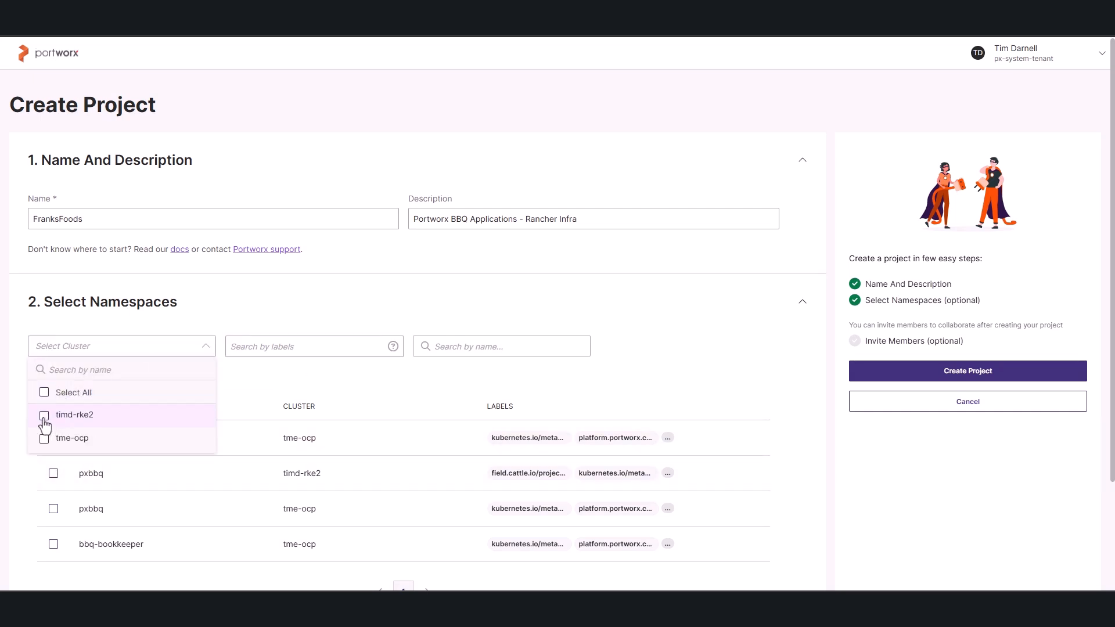
{"action": "left_click", "coordinate": [46, 418]}
{"action": "left_click", "coordinate": [165, 483]}
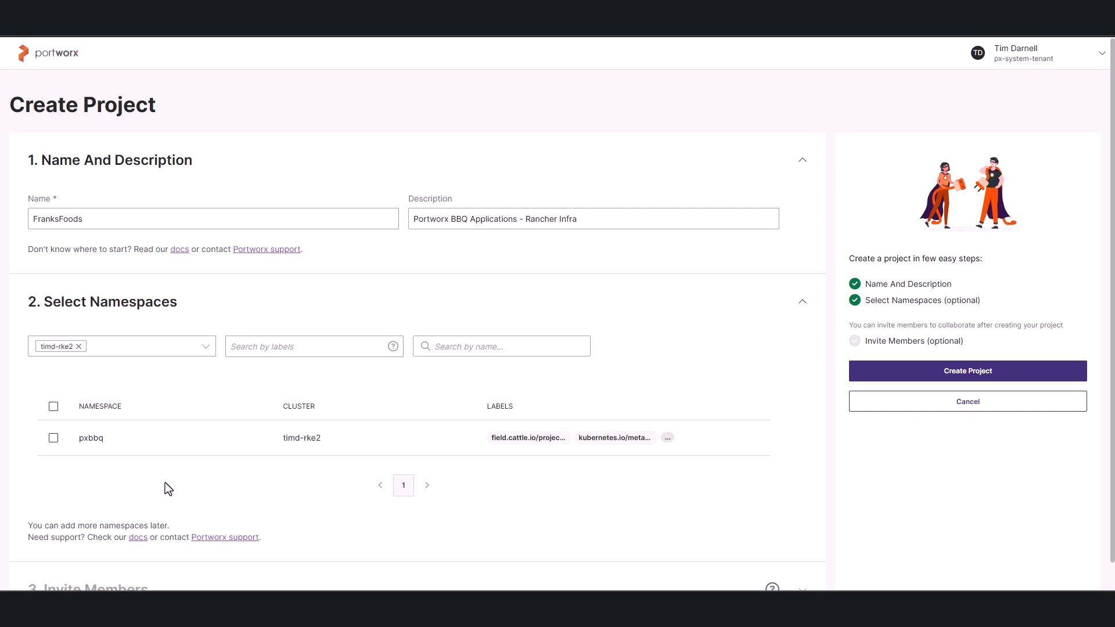
{"action": "left_click", "coordinate": [53, 438]}
{"action": "left_click", "coordinate": [929, 379]}
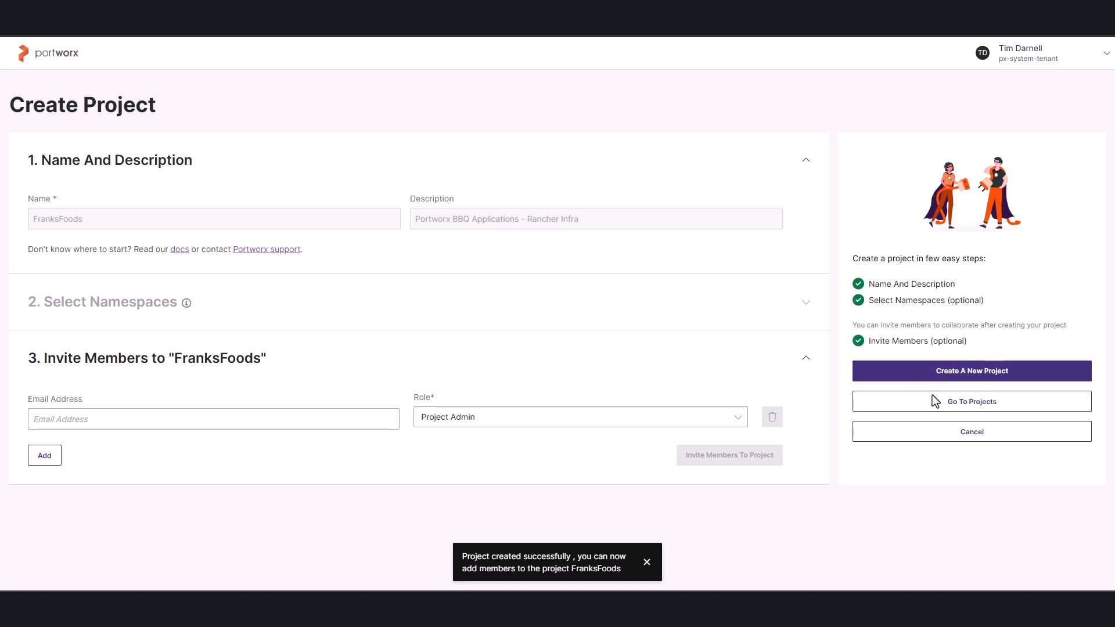
Open the FranksFoods project from the projects list and review its details, data services summary and namespaces.
{"action": "left_click", "coordinate": [936, 407]}
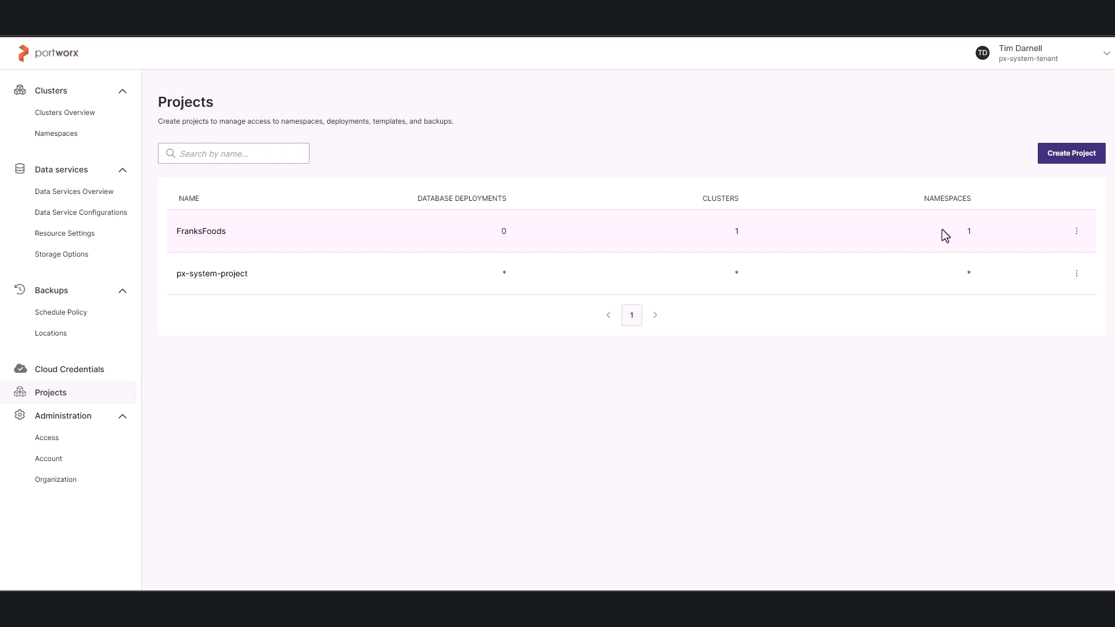
{"action": "left_click", "coordinate": [203, 232]}
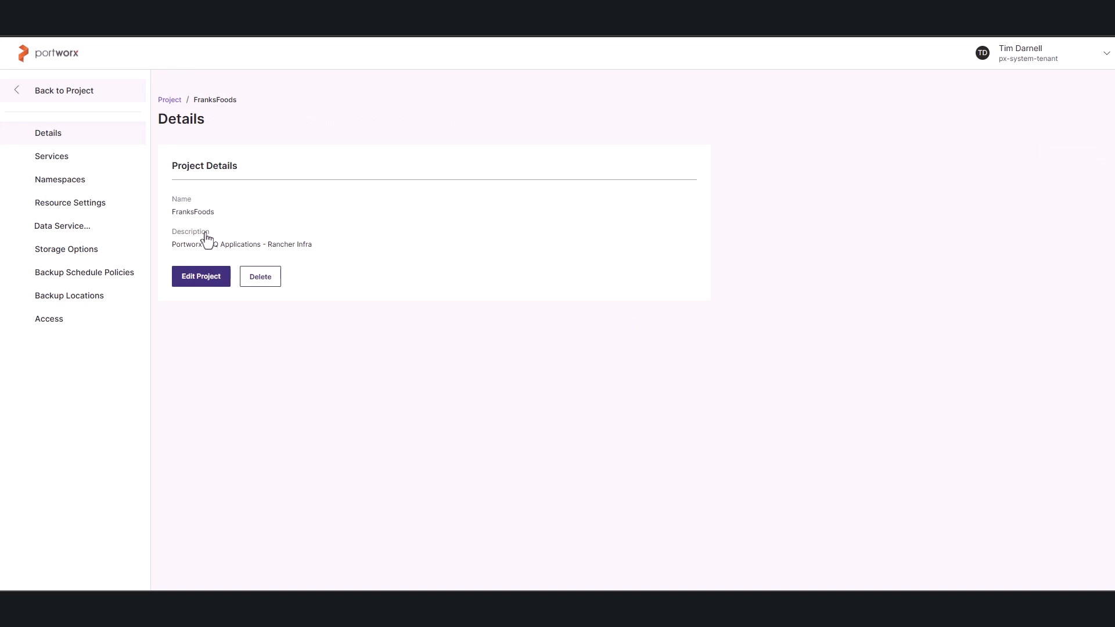
{"action": "left_click", "coordinate": [62, 164]}
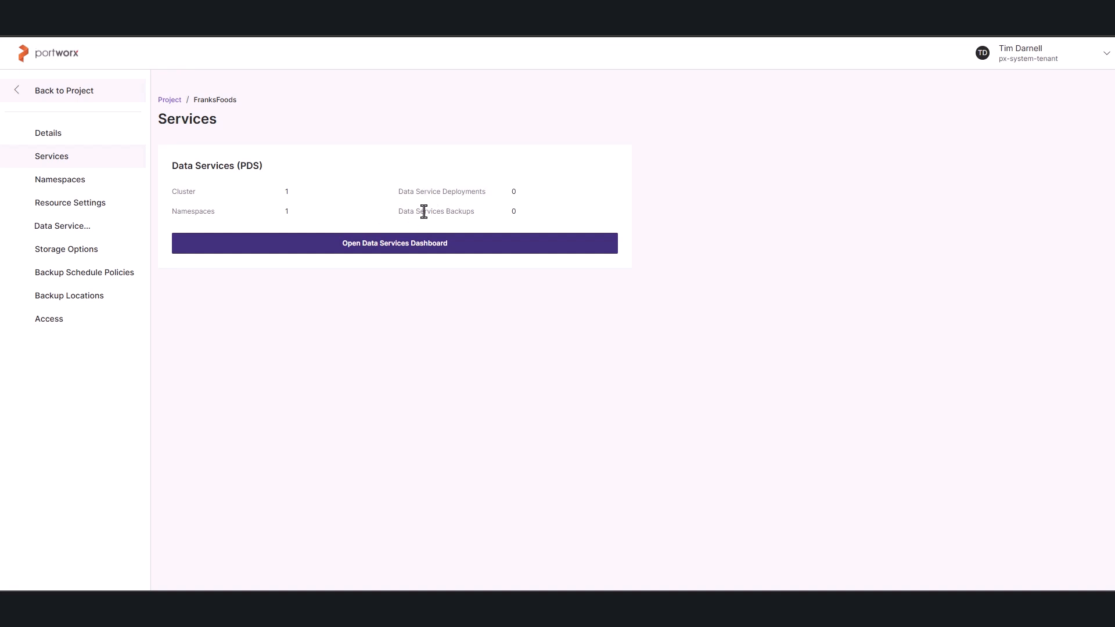
{"action": "left_click", "coordinate": [75, 180]}
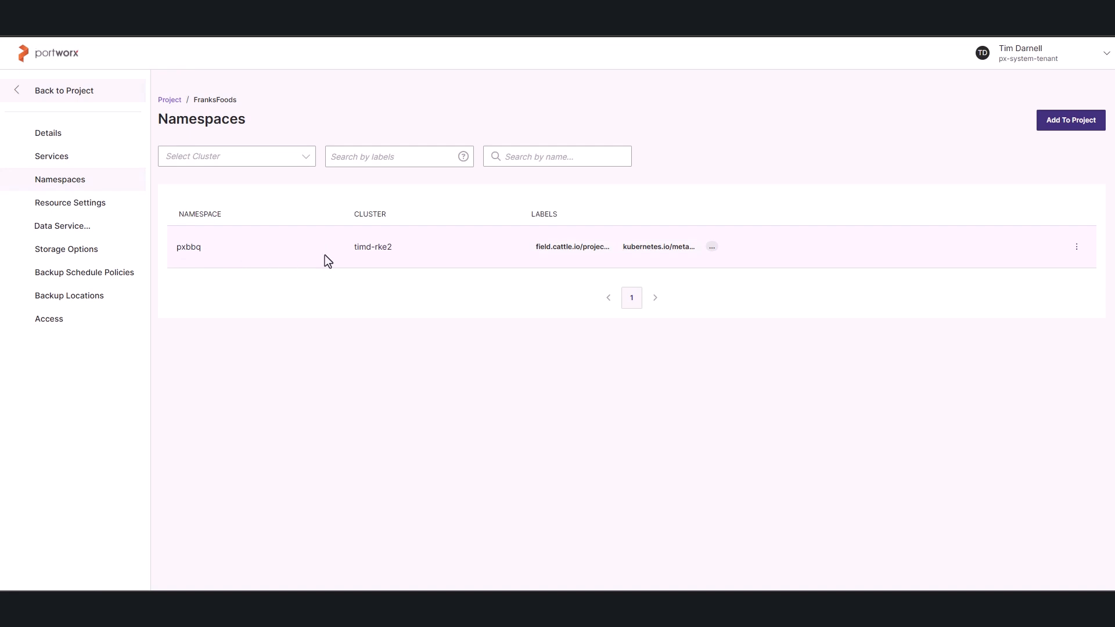
Check FranksFoods for resource, data service and storage templates, backup schedule policies and backup locations, and return to the projects list.
{"action": "left_click", "coordinate": [76, 210]}
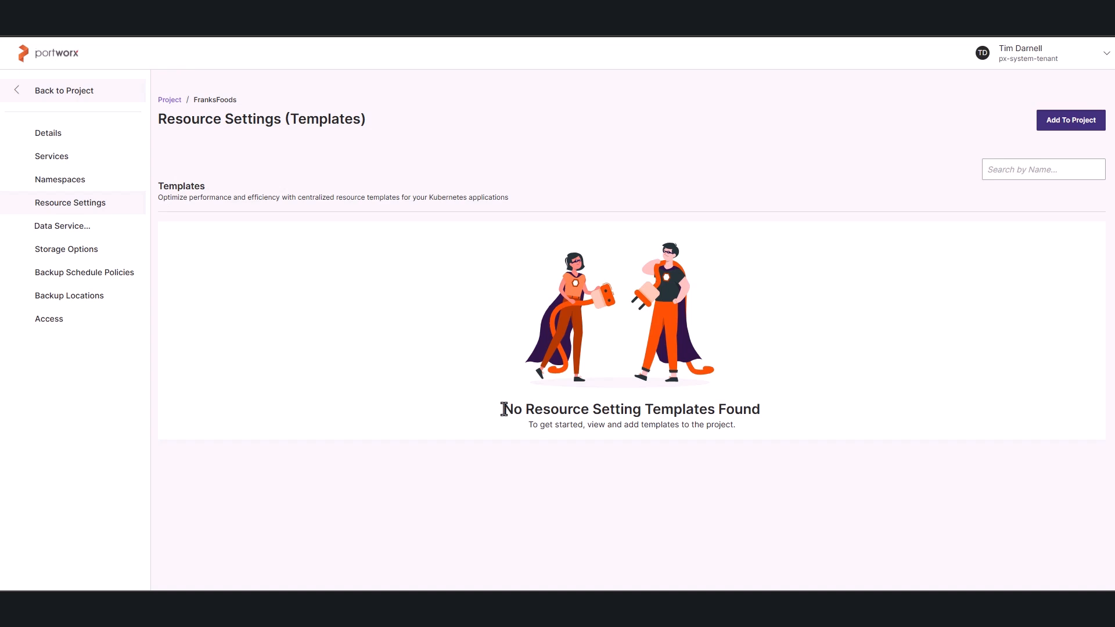
{"action": "left_click_drag", "start_coordinate": [503, 410], "coordinate": [768, 416]}
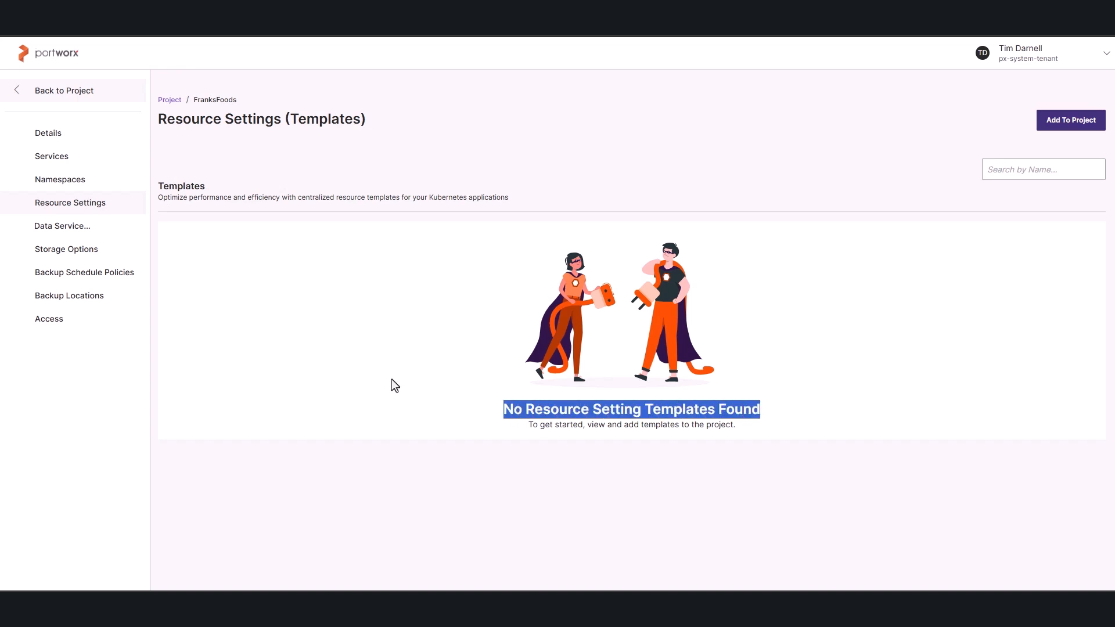
{"action": "left_click", "coordinate": [68, 228]}
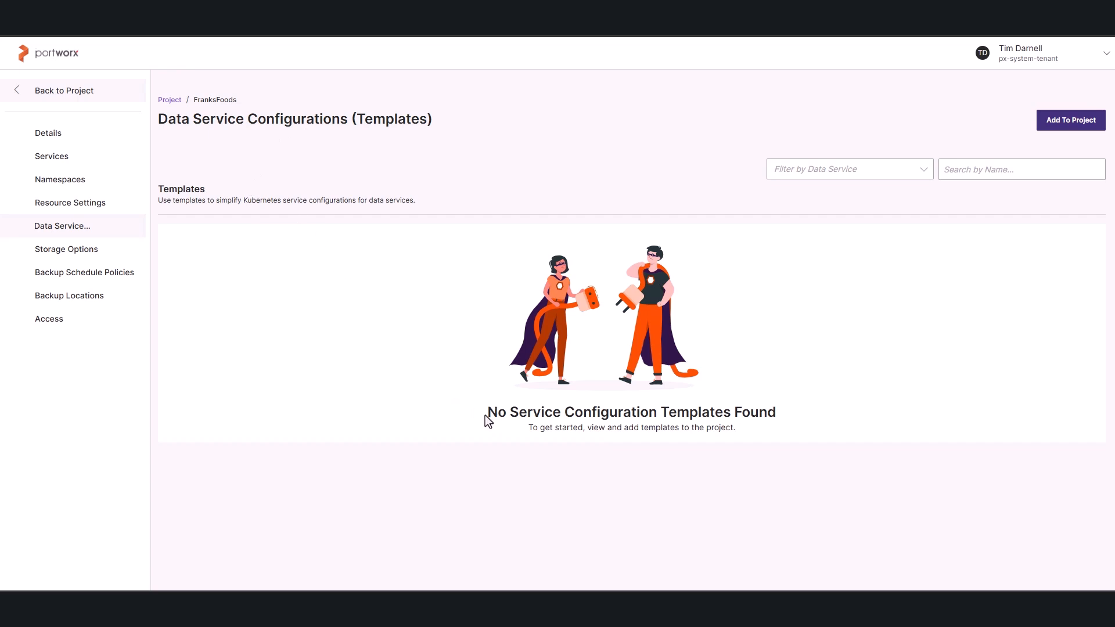
{"action": "left_click_drag", "start_coordinate": [487, 414], "coordinate": [778, 419]}
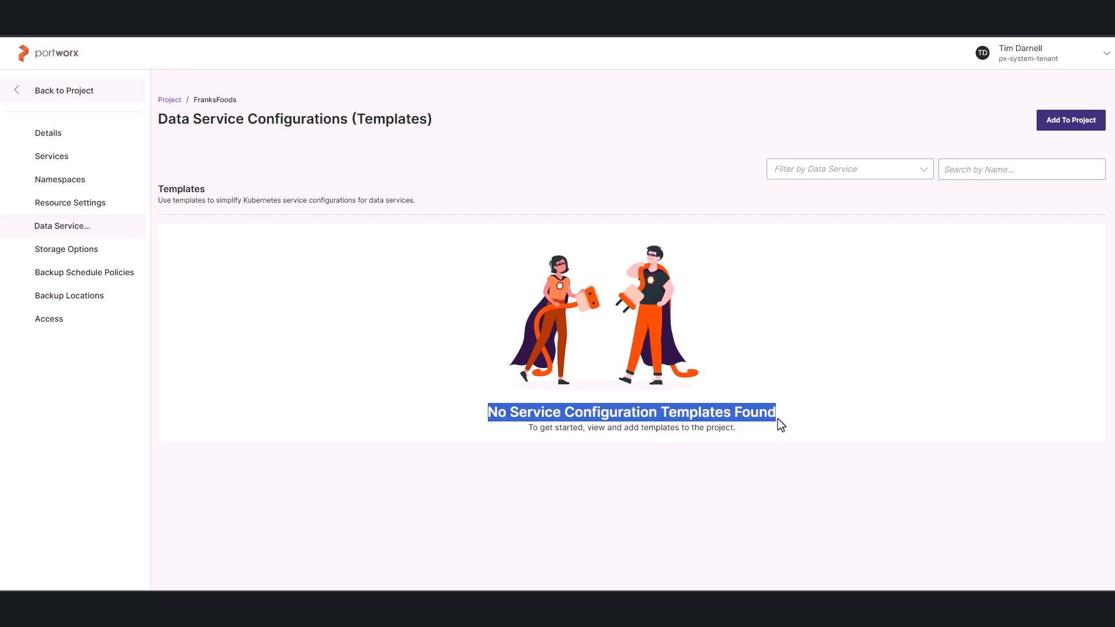
{"action": "left_click", "coordinate": [73, 251]}
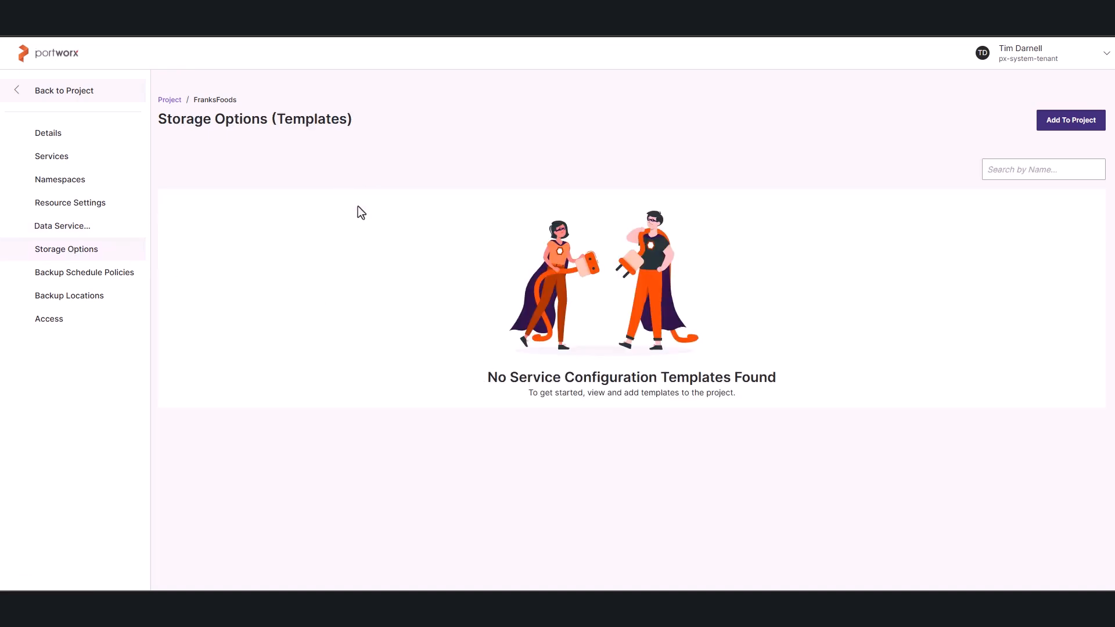
{"action": "left_click_drag", "start_coordinate": [487, 378], "coordinate": [774, 382]}
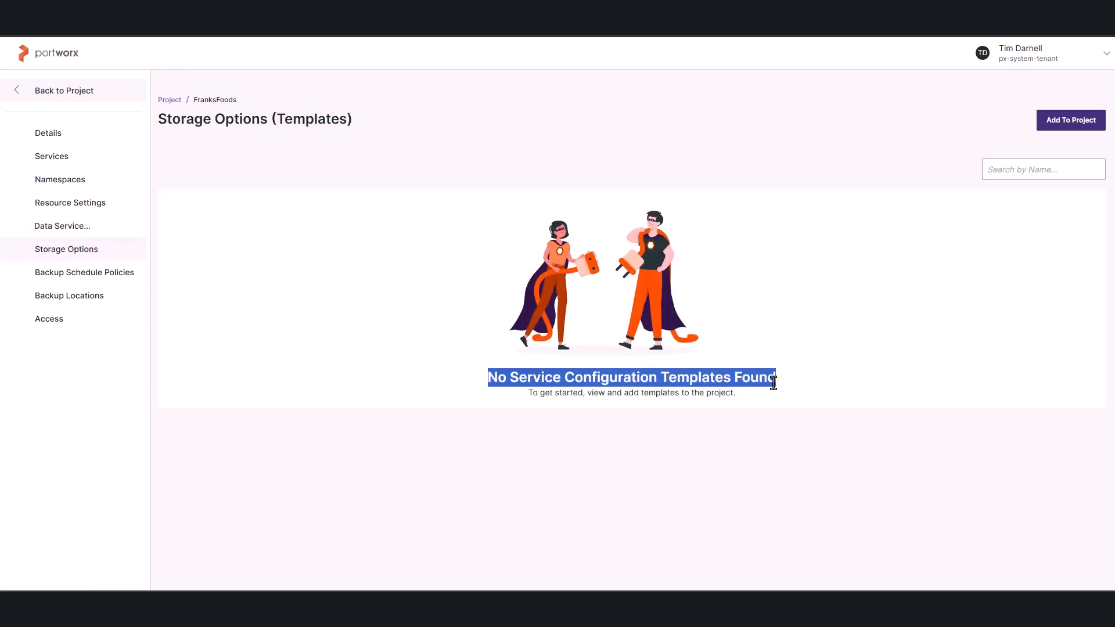
{"action": "left_click", "coordinate": [85, 282]}
{"action": "left_click", "coordinate": [89, 303]}
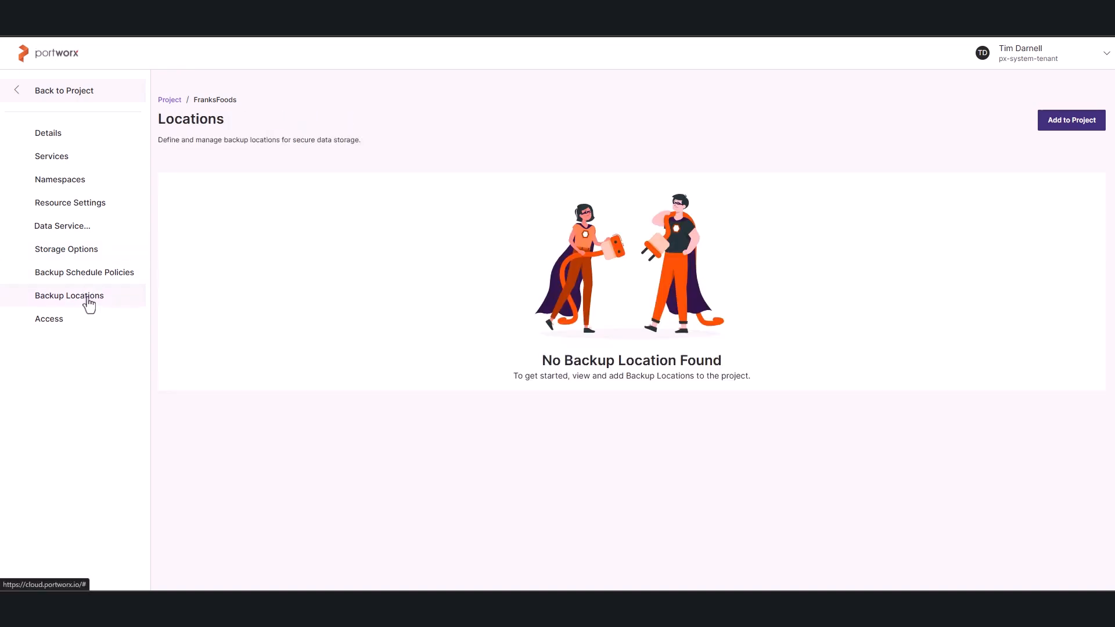
{"action": "left_click", "coordinate": [19, 93]}
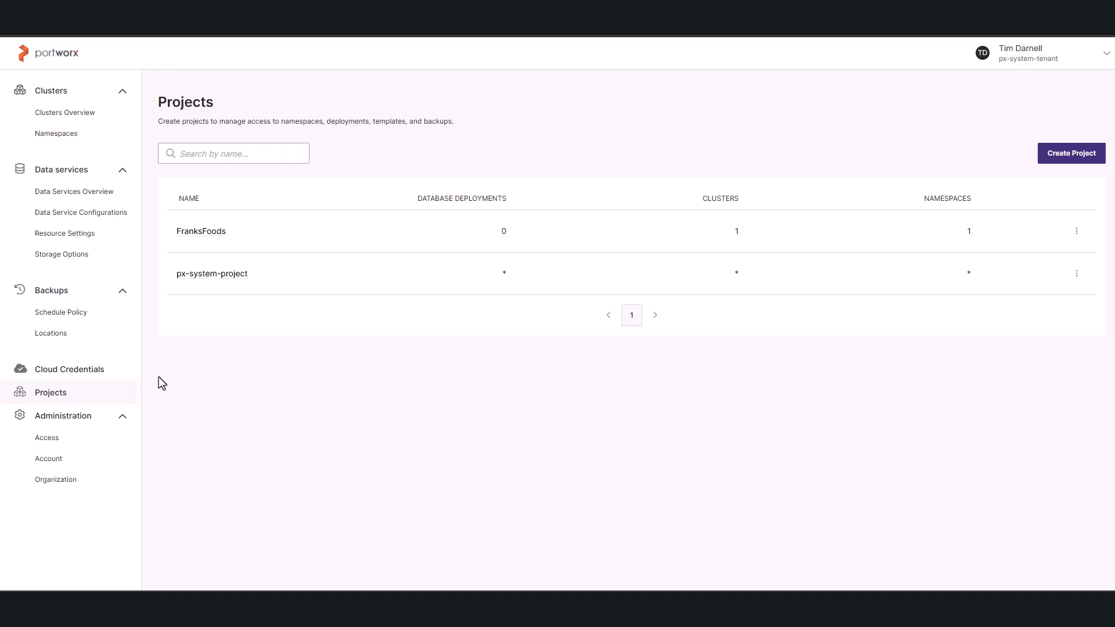
Start a new resource settings template for data services and name it postgres-dev-pxbbq.
{"action": "left_click", "coordinate": [82, 239]}
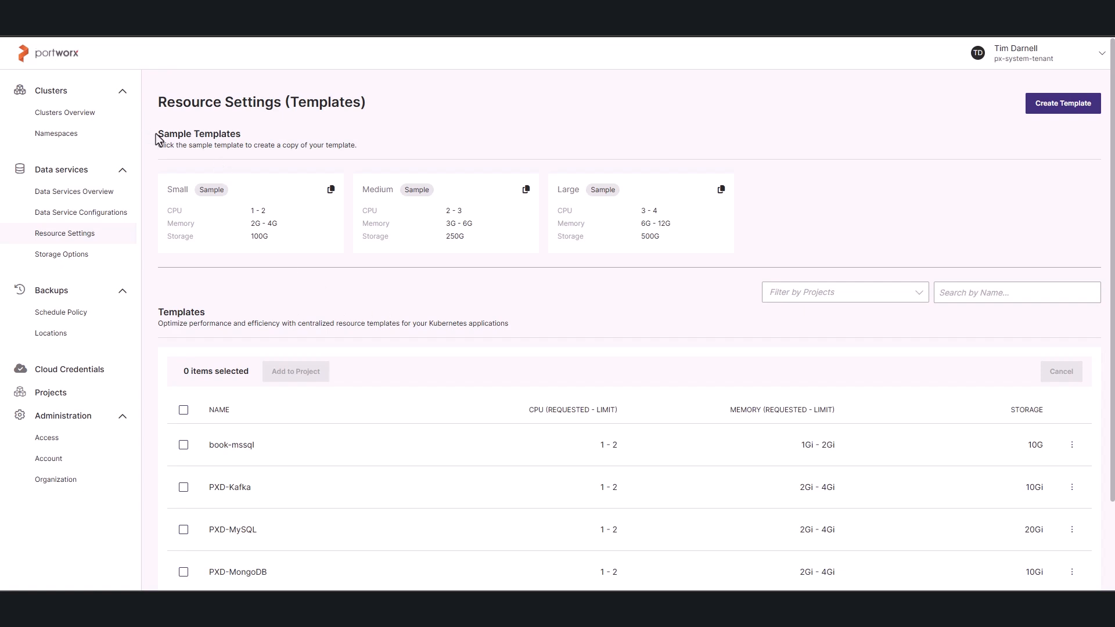
{"action": "left_click_drag", "start_coordinate": [157, 133], "coordinate": [231, 136]}
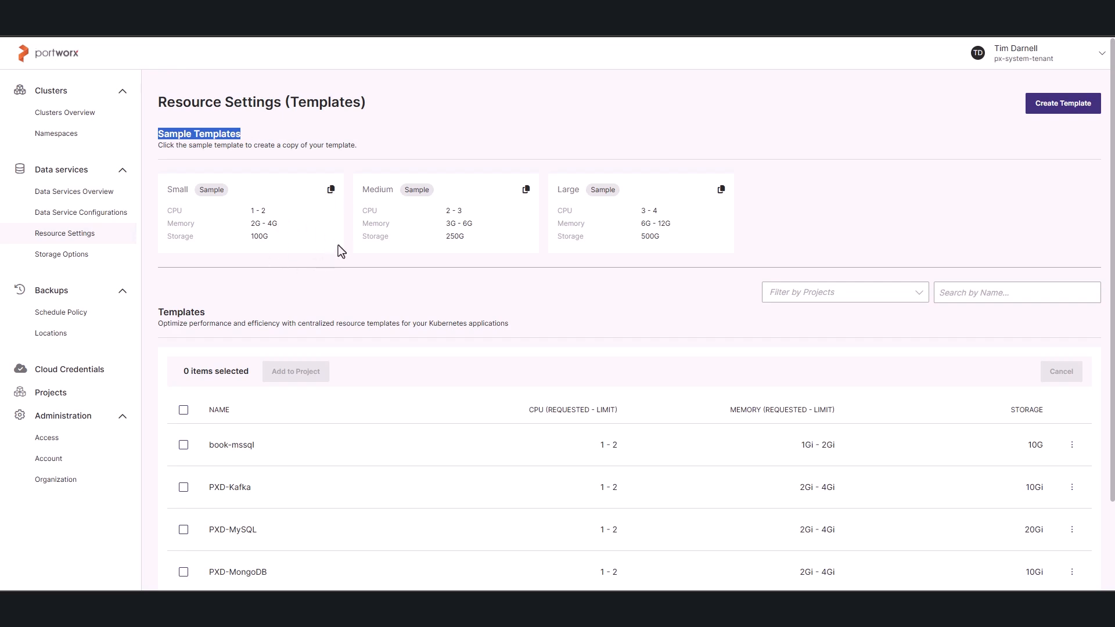
{"action": "left_click", "coordinate": [1058, 105]}
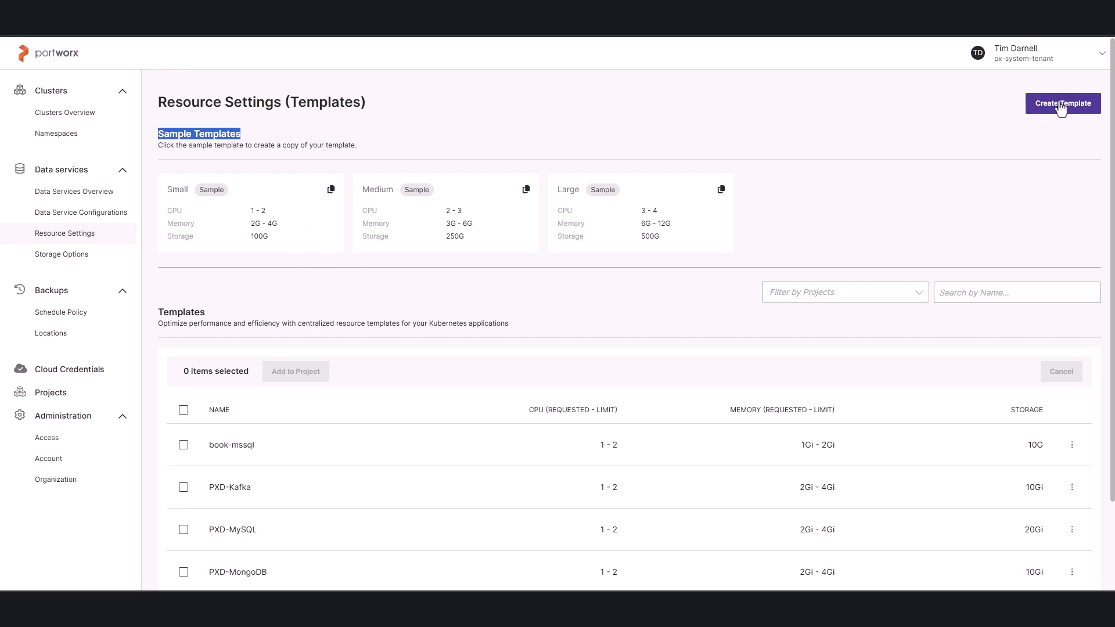
{"action": "left_click", "coordinate": [327, 216]}
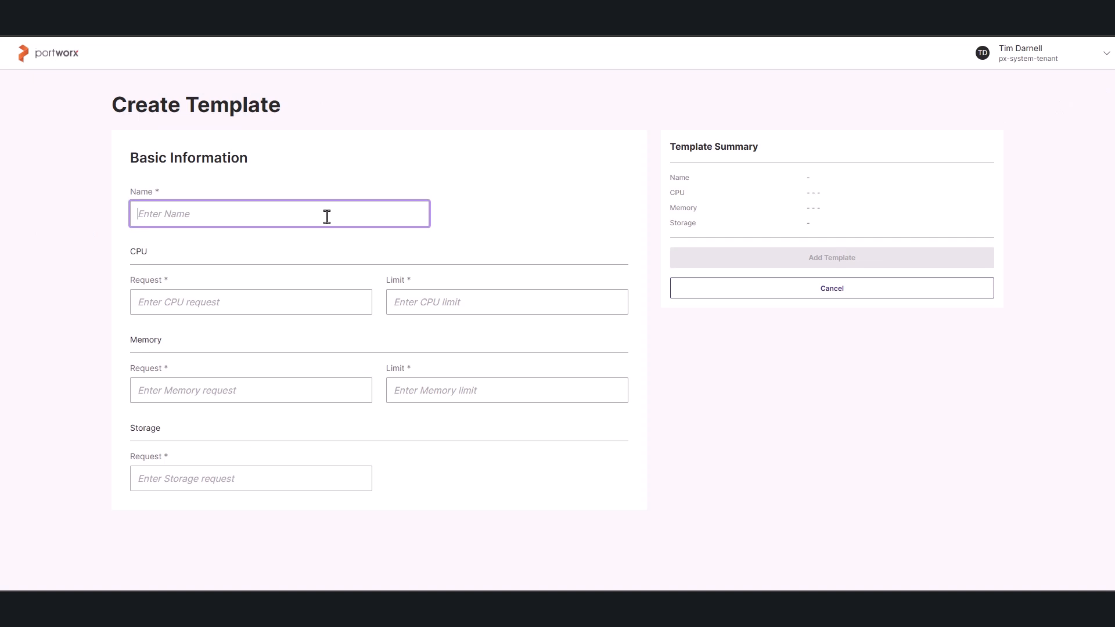
{"action": "type", "text": "postgres-"}
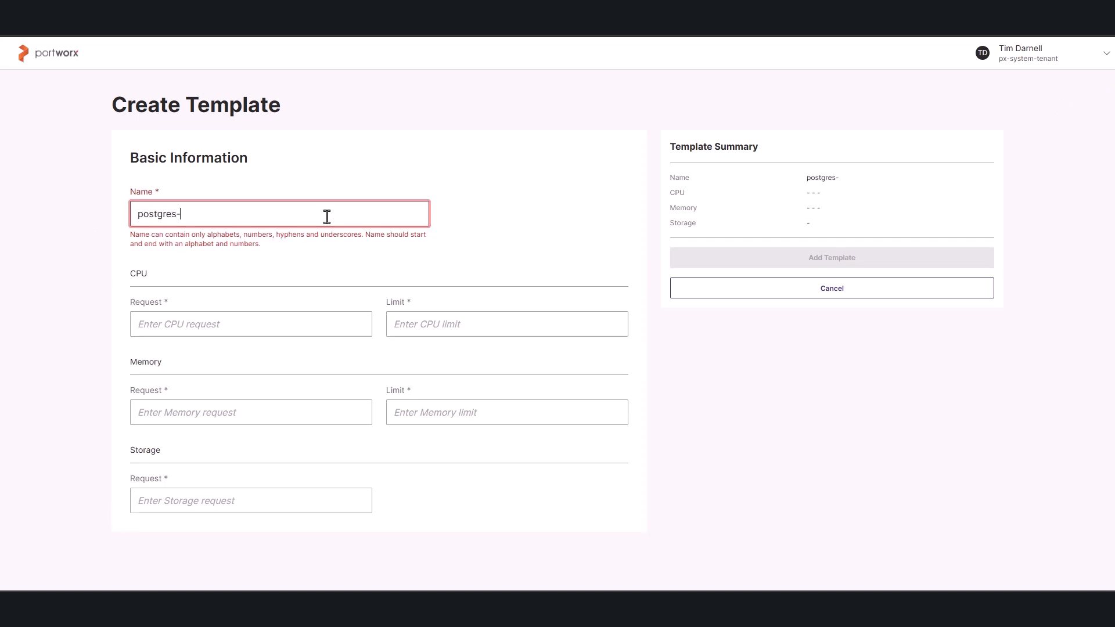
{"action": "type", "text": "dev-pxbbq"}
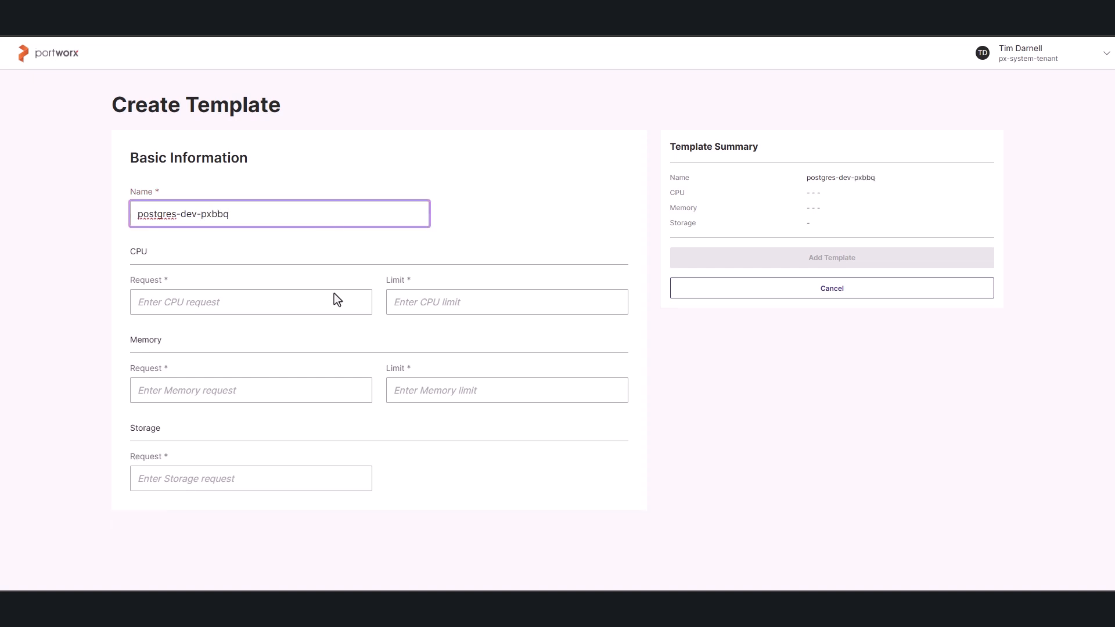
Set both the CPU request and the CPU limit of the postgres-dev-pxbbq template to 1.
{"action": "left_click", "coordinate": [260, 299]}
{"action": "type", "text": "1"}
{"action": "key", "text": "Tab"}
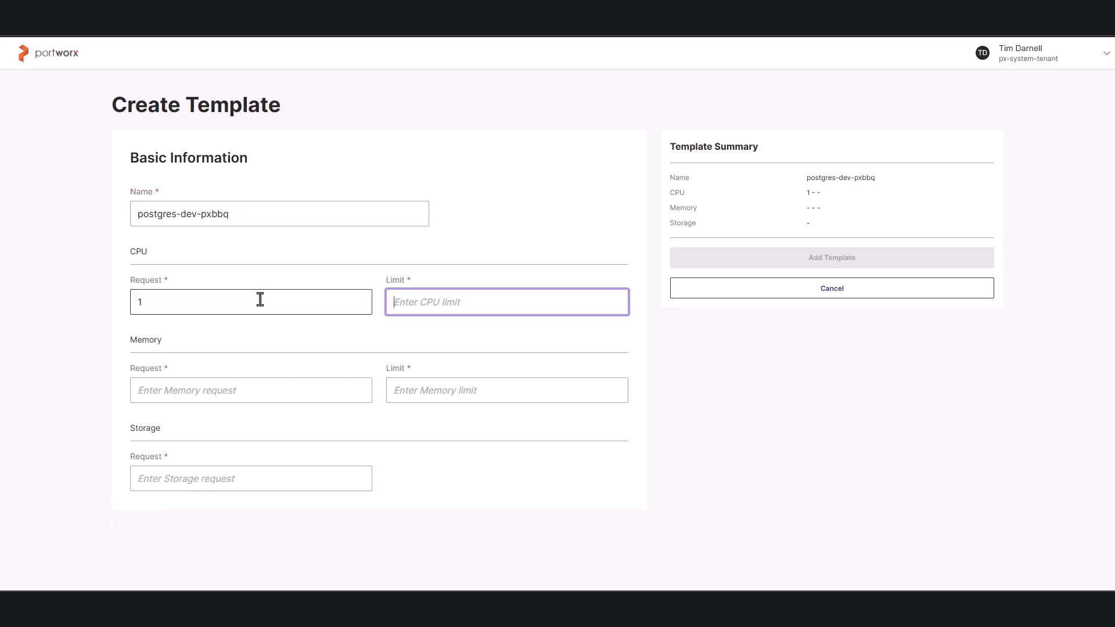
{"action": "type", "text": "1"}
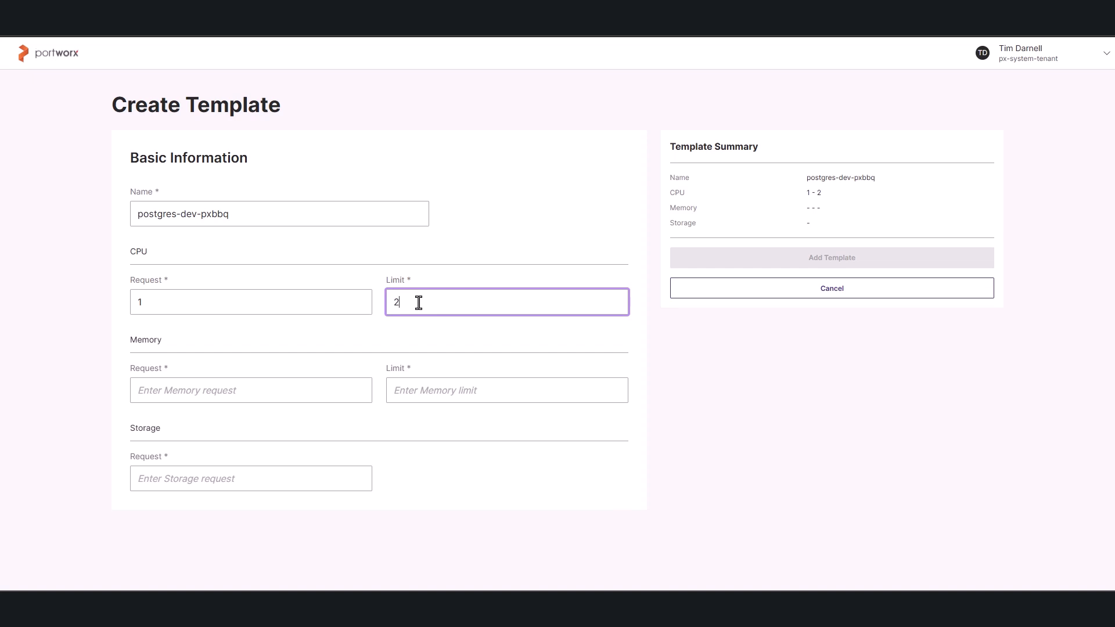
{"action": "key", "text": "BackSpace"}
{"action": "type", "text": "1"}
Set both the memory request and the memory limit of the template to 500M.
{"action": "left_click", "coordinate": [266, 396]}
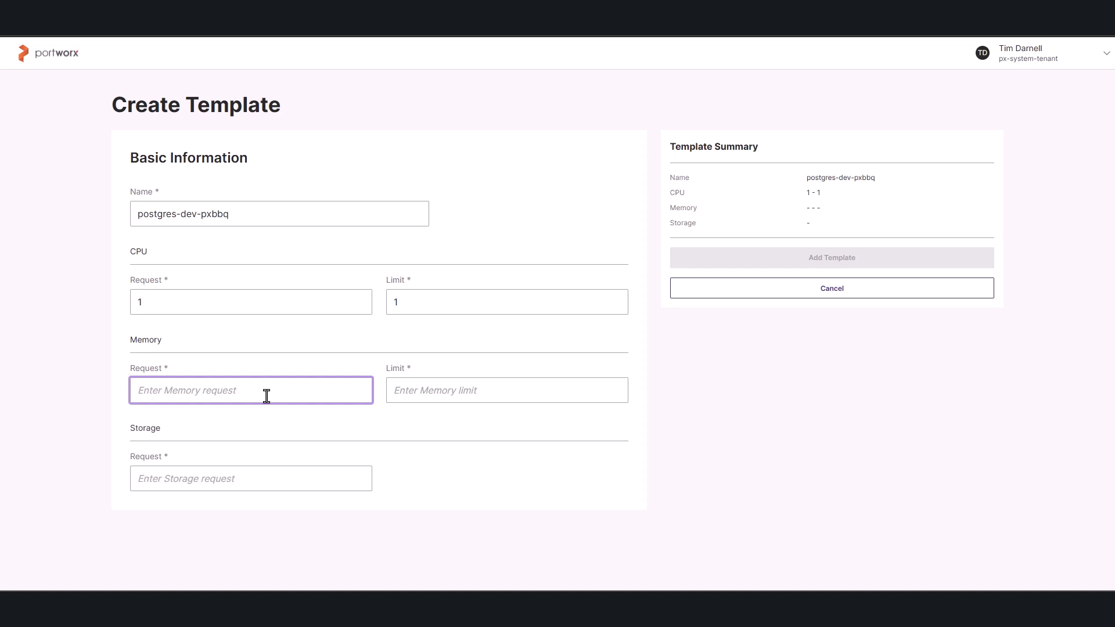
{"action": "type", "text": "500M"}
{"action": "key", "text": "Tab"}
{"action": "type", "text": "5"}
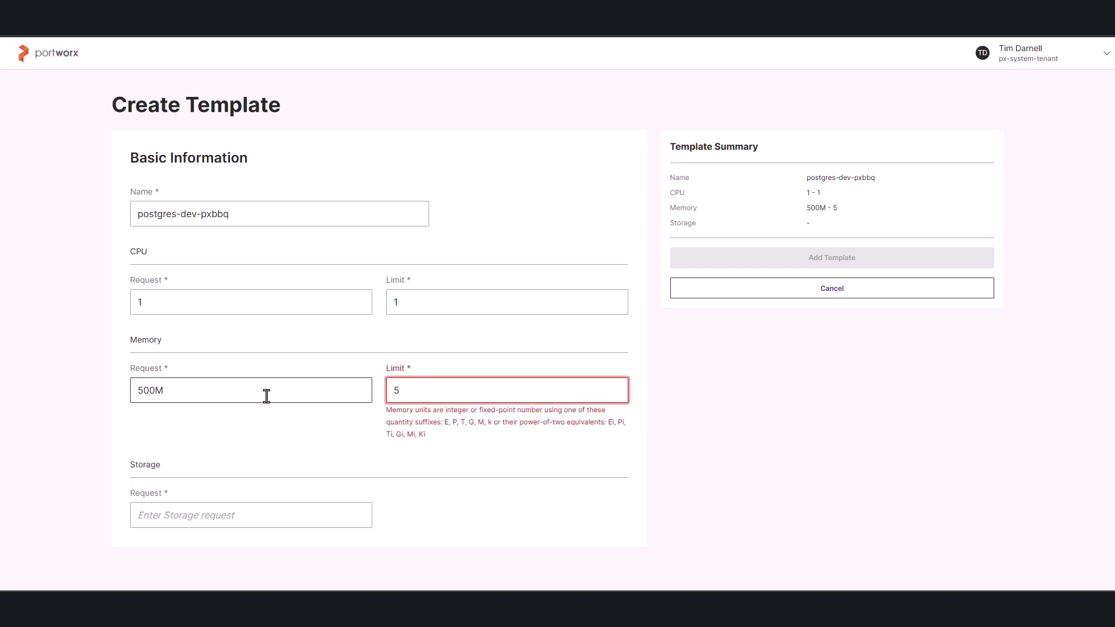
{"action": "type", "text": "500M"}
Set the template's storage request to 15Gi and add the postgres-dev-pxbbq template.
{"action": "key", "text": "Tab"}
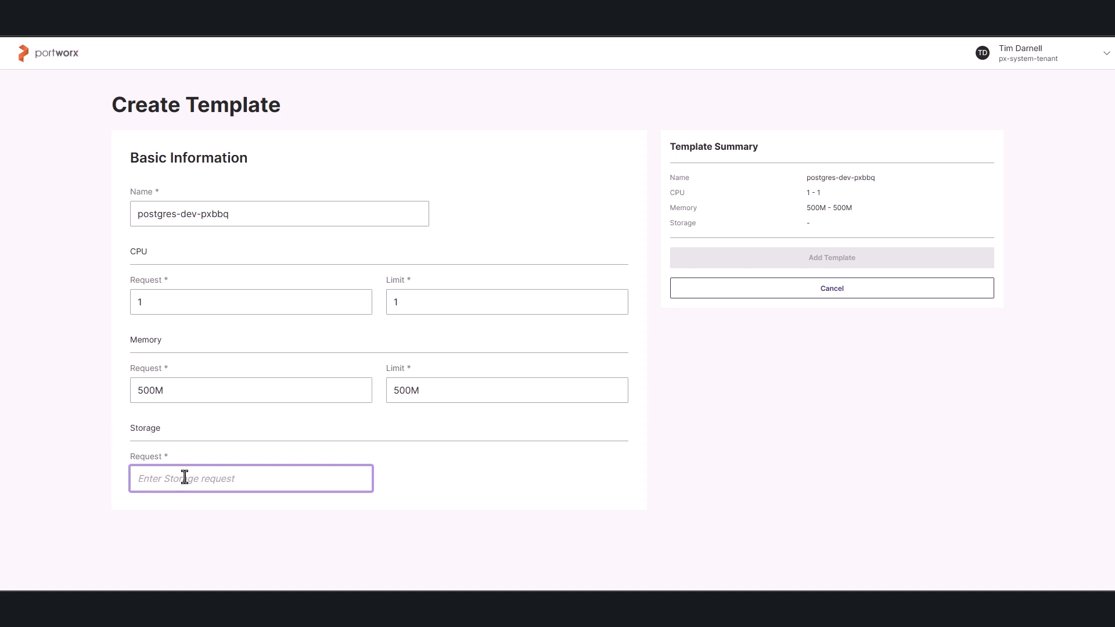
{"action": "type", "text": "15Gi"}
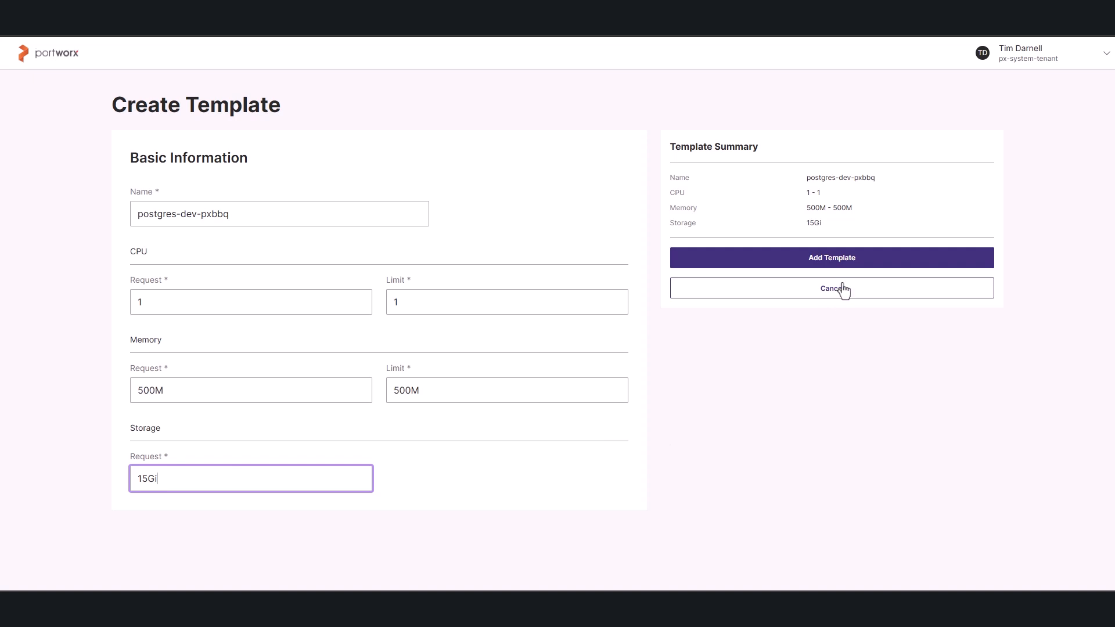
{"action": "left_click", "coordinate": [851, 263]}
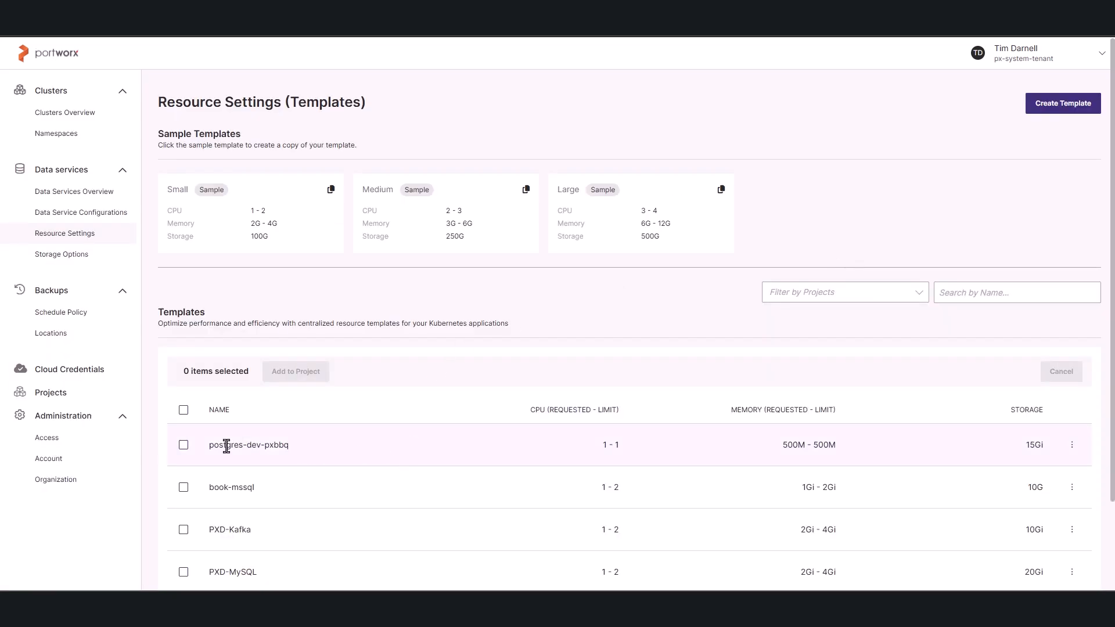
Add the postgres-dev-pxbbq resource template to the FranksFoods project.
{"action": "left_click", "coordinate": [183, 446]}
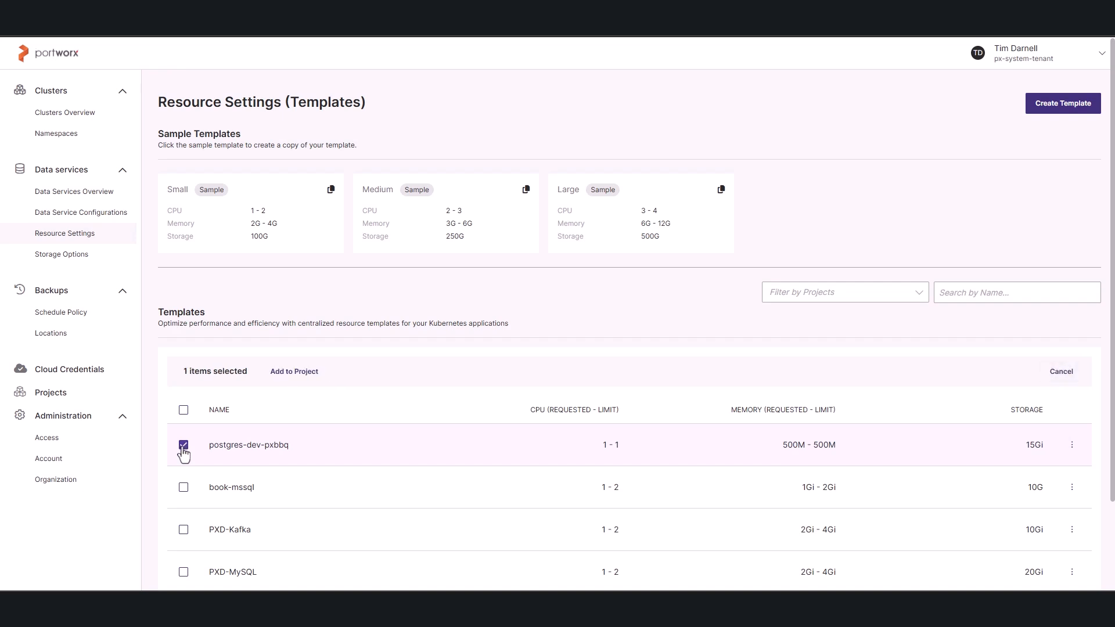
{"action": "left_click", "coordinate": [308, 375]}
{"action": "left_click", "coordinate": [399, 309]}
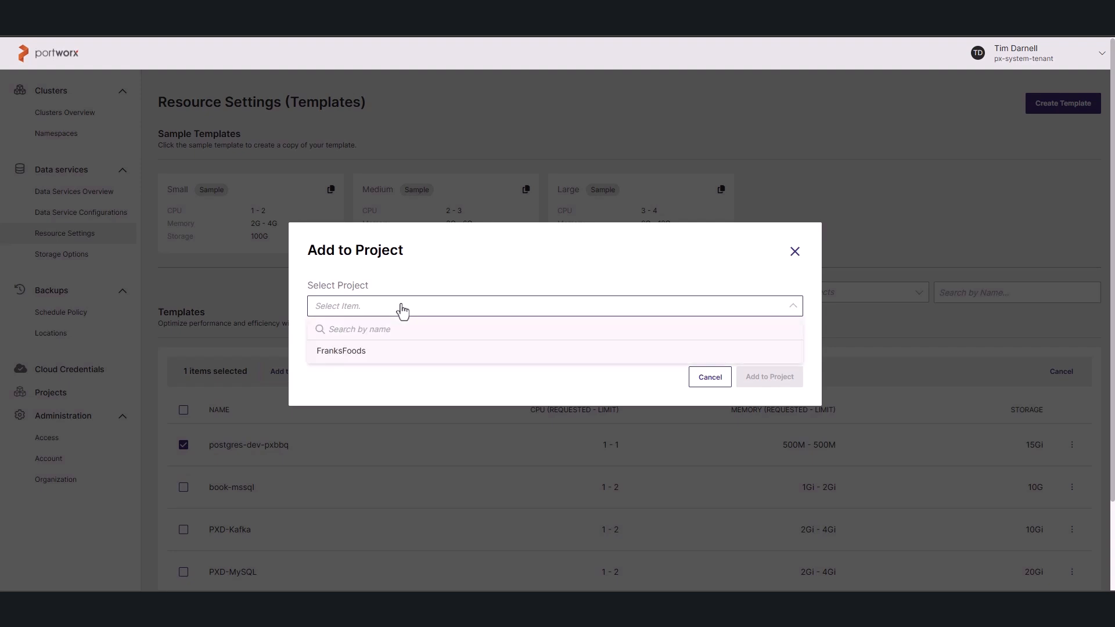
{"action": "left_click", "coordinate": [357, 352]}
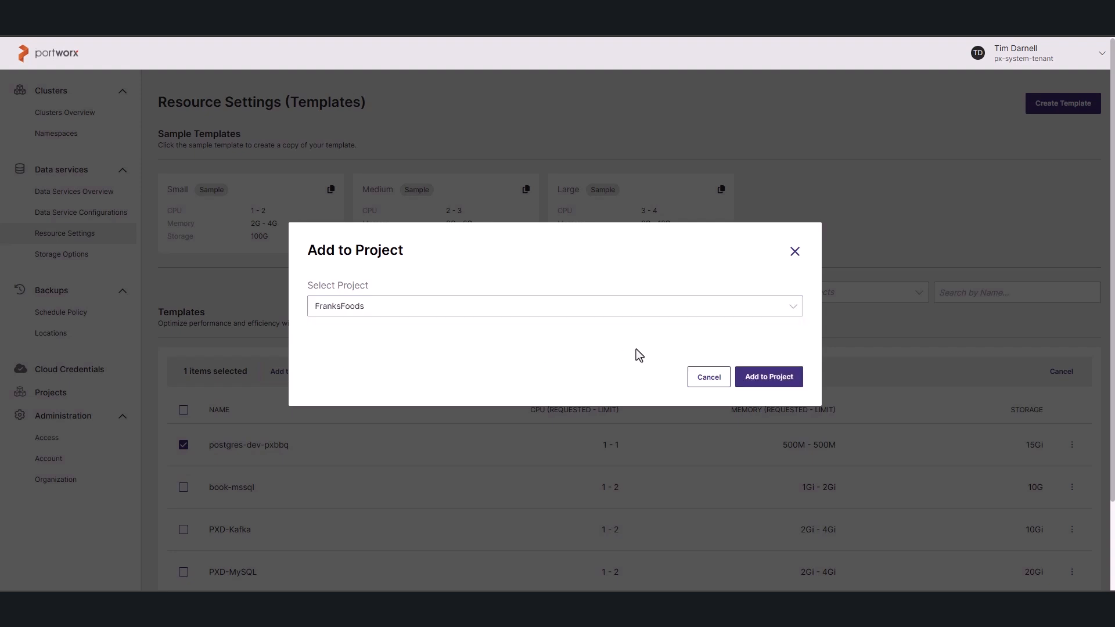
{"action": "left_click", "coordinate": [774, 383]}
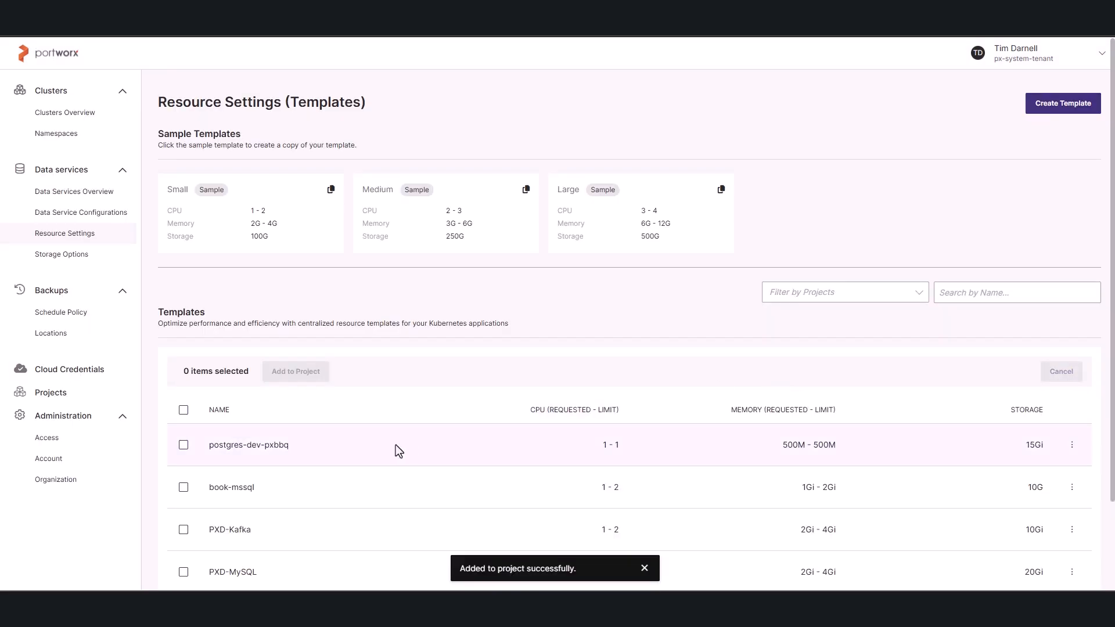
Check the resource settings templates assigned to the FranksFoods project, and return to the project list.
{"action": "left_click", "coordinate": [63, 394]}
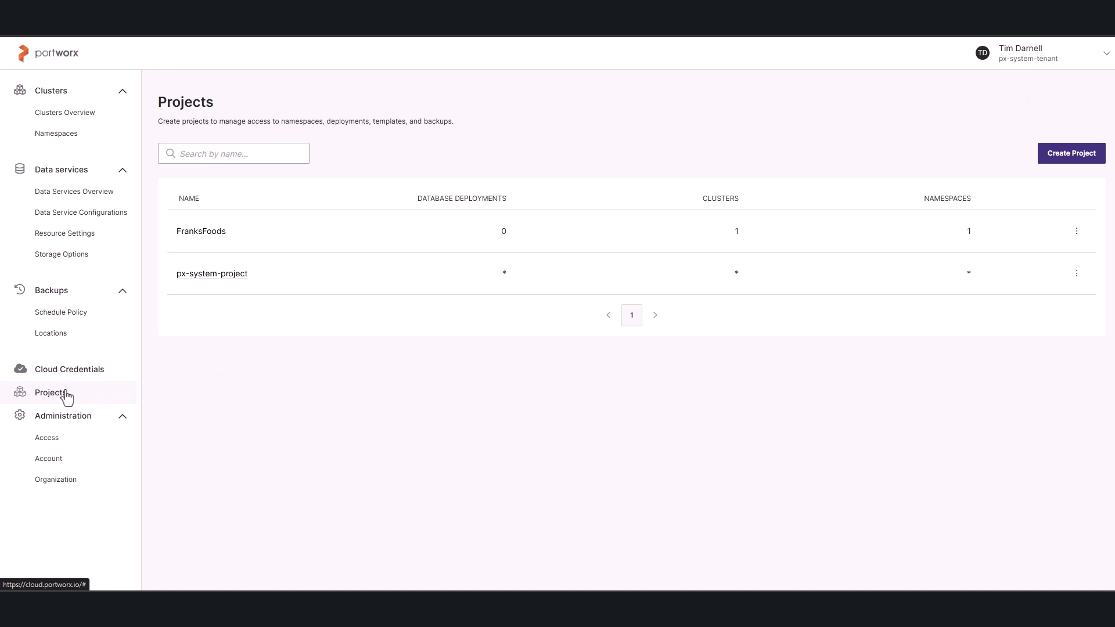
{"action": "left_click", "coordinate": [200, 233]}
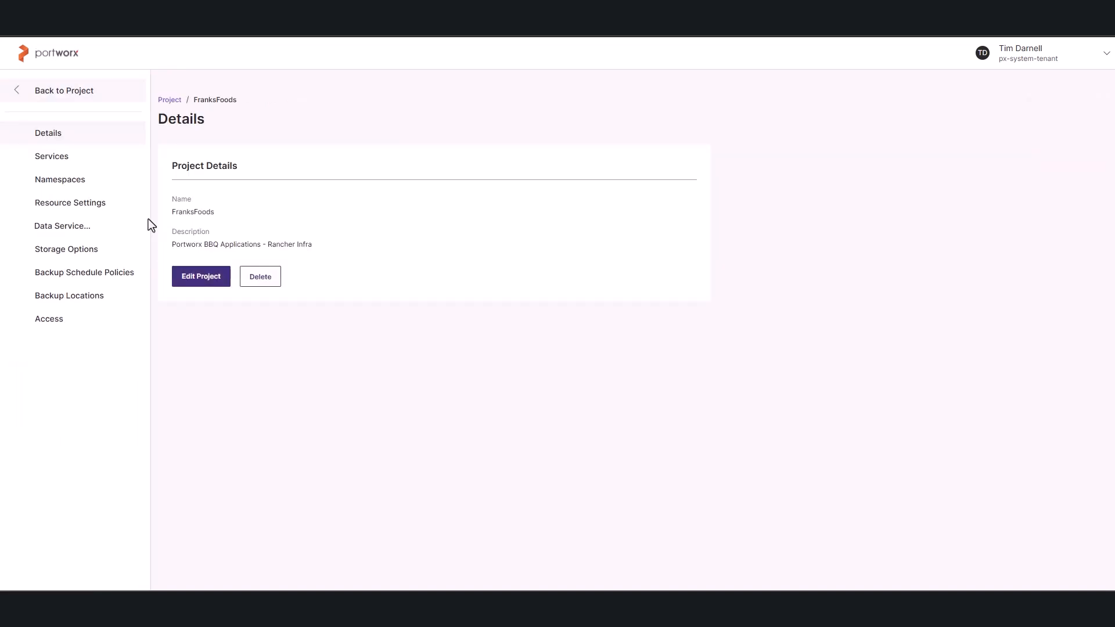
{"action": "left_click", "coordinate": [88, 210]}
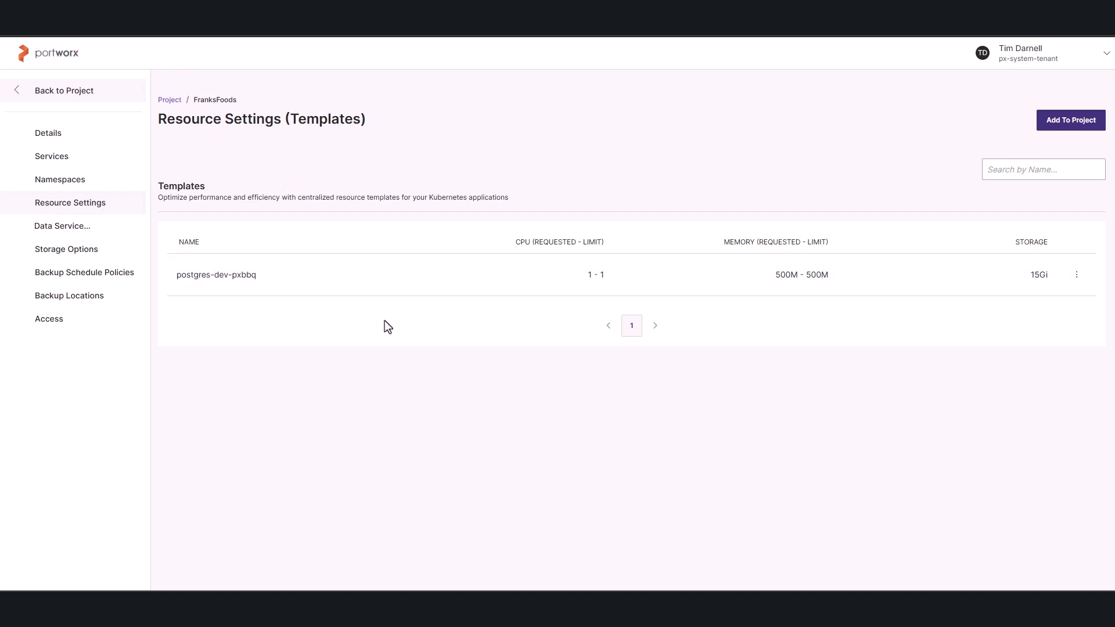
{"action": "left_click", "coordinate": [20, 93]}
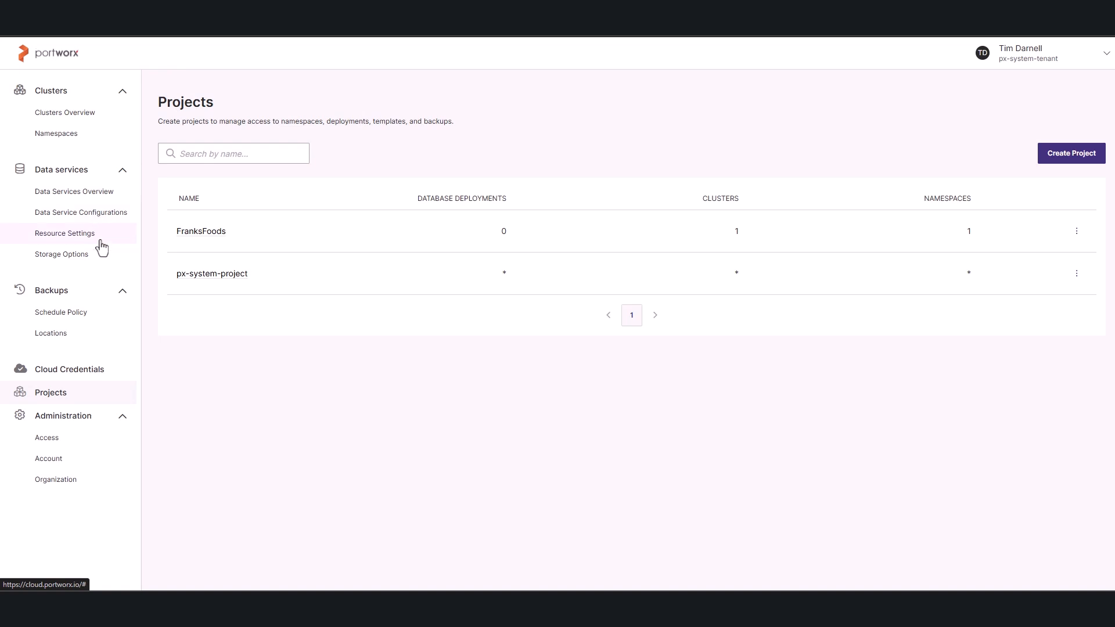
Start a new storage options template named postgres-dev-pxbbq-storage with the Ext4 file system.
{"action": "left_click", "coordinate": [104, 259]}
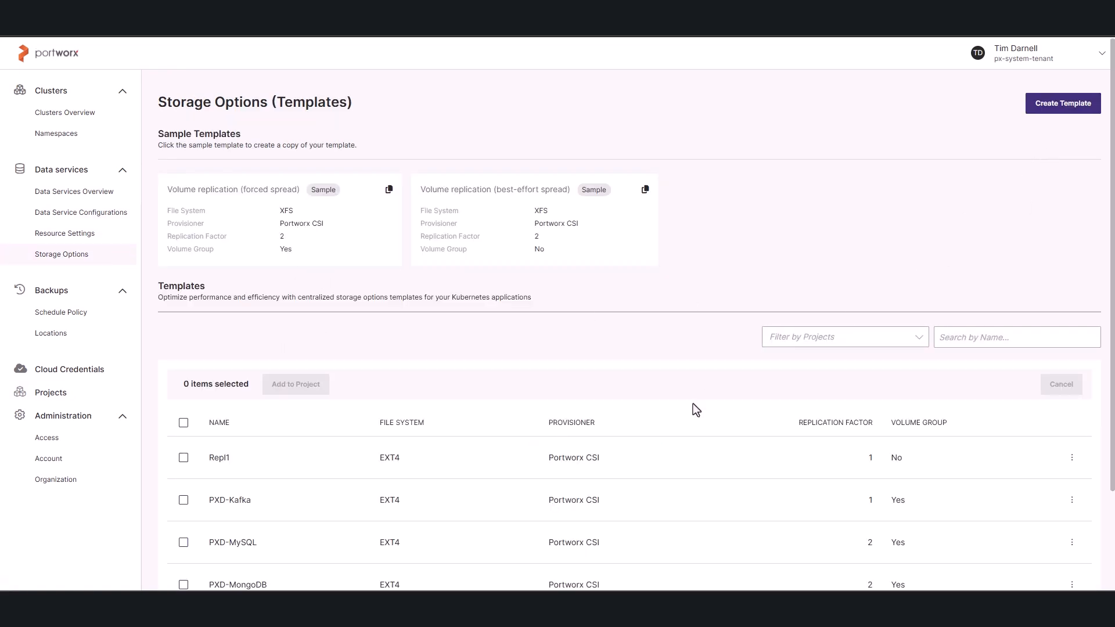
{"action": "scroll", "coordinate": [578, 531], "scroll_direction": "down", "scroll_amount": 2}
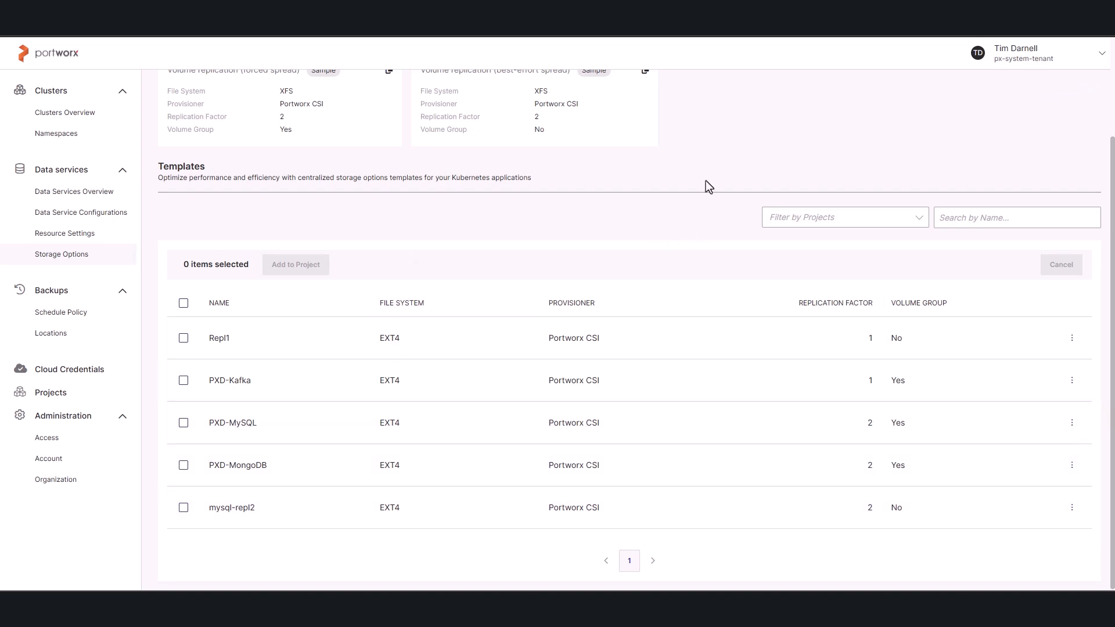
{"action": "scroll", "coordinate": [706, 181], "scroll_direction": "up", "scroll_amount": 2}
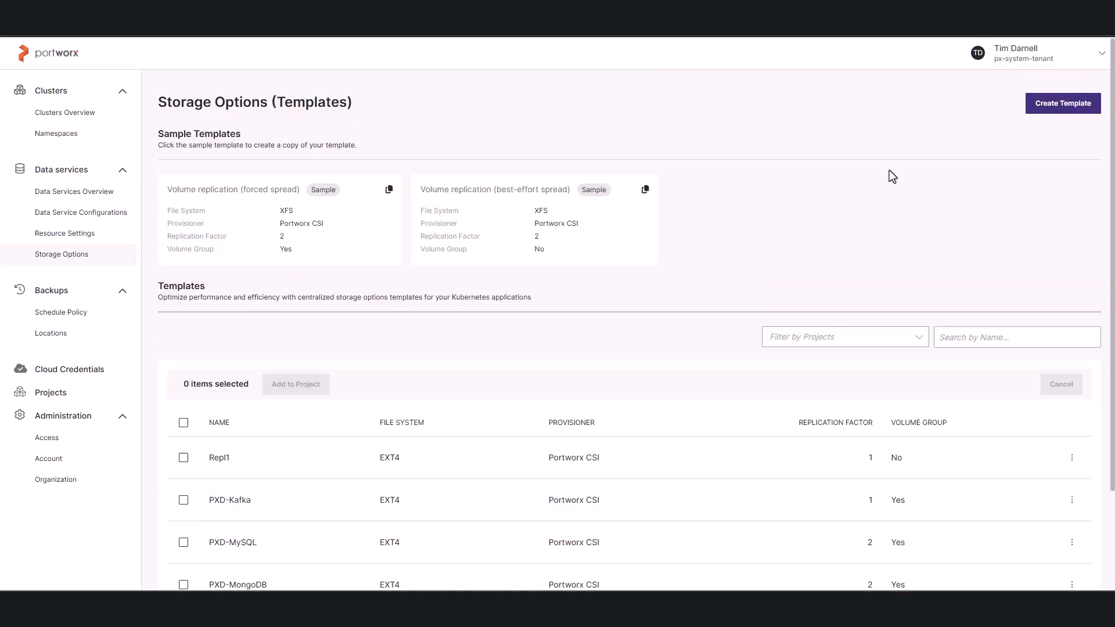
{"action": "left_click", "coordinate": [1056, 105]}
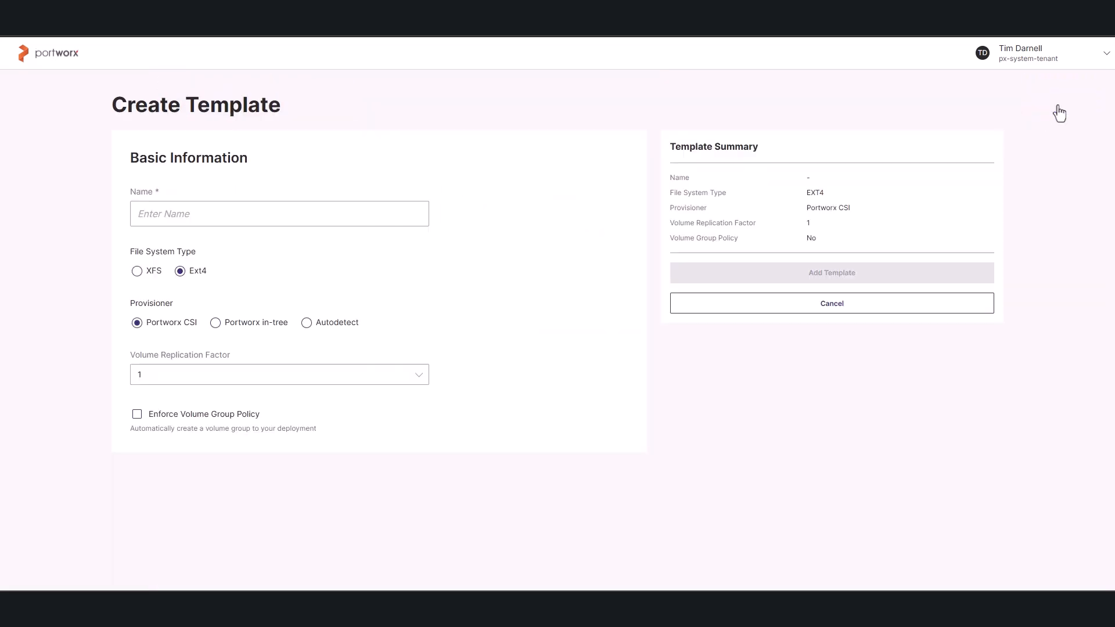
{"action": "left_click", "coordinate": [302, 218]}
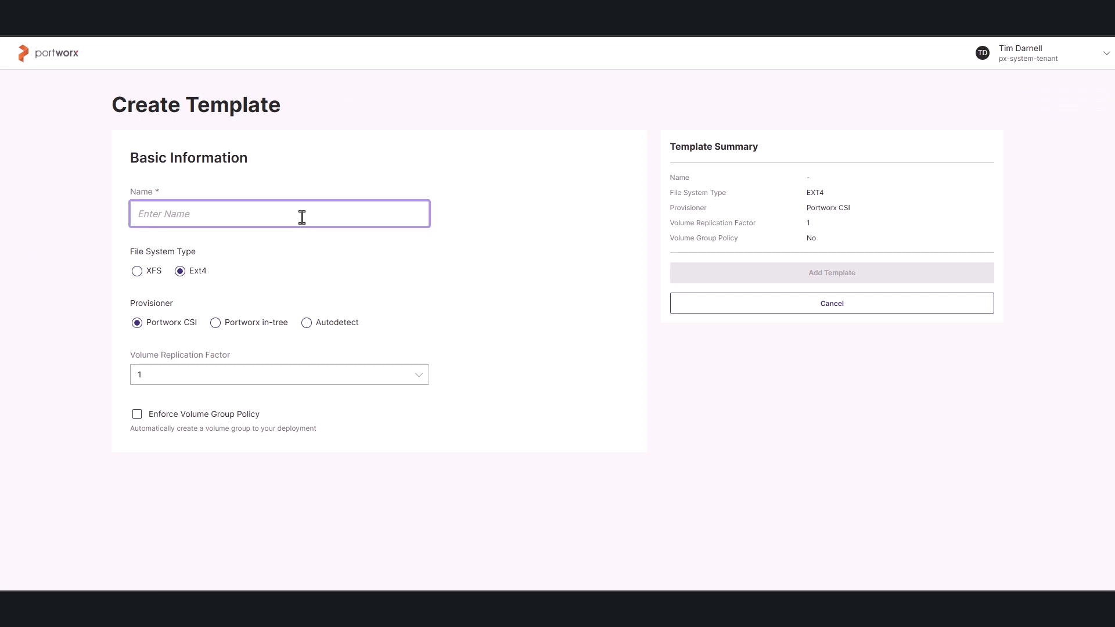
{"action": "type", "text": "postgres"}
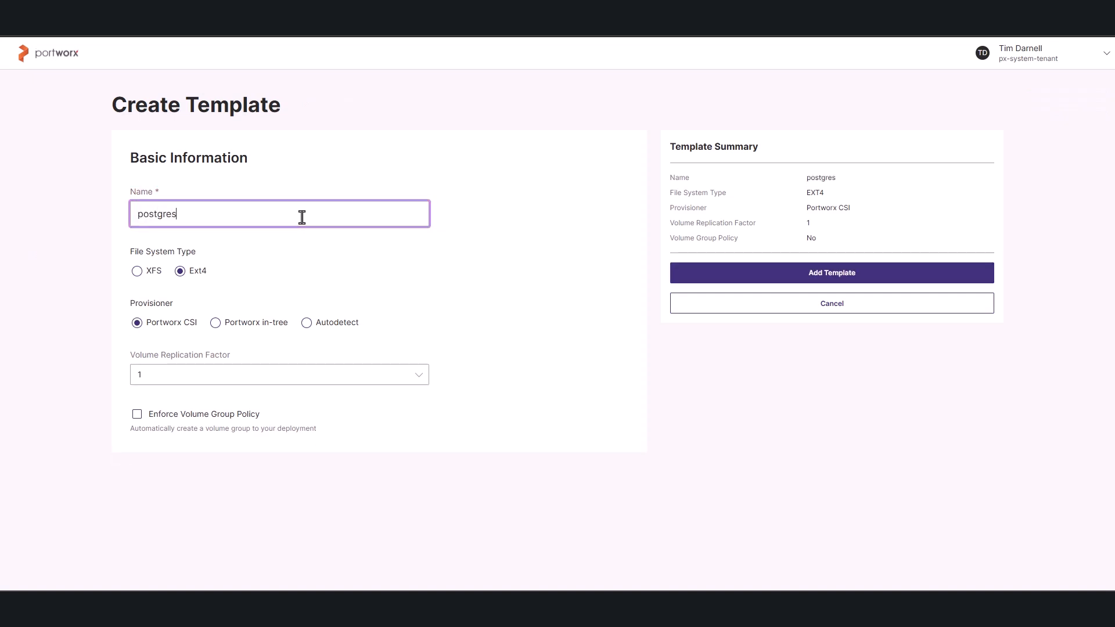
{"action": "type", "text": "-dev-"}
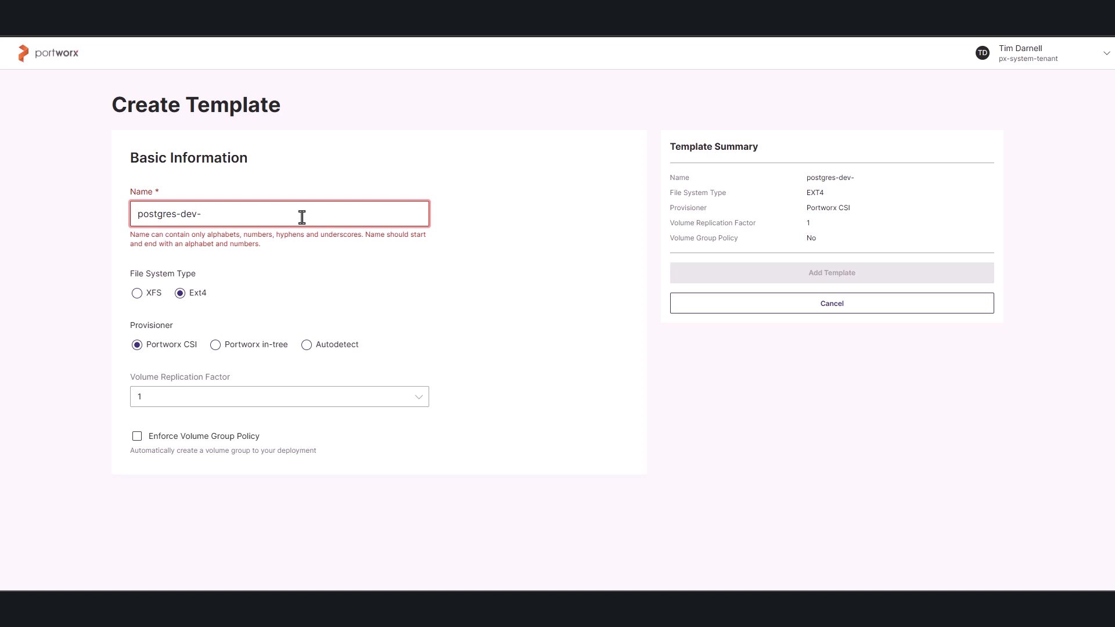
{"action": "type", "text": "p"}
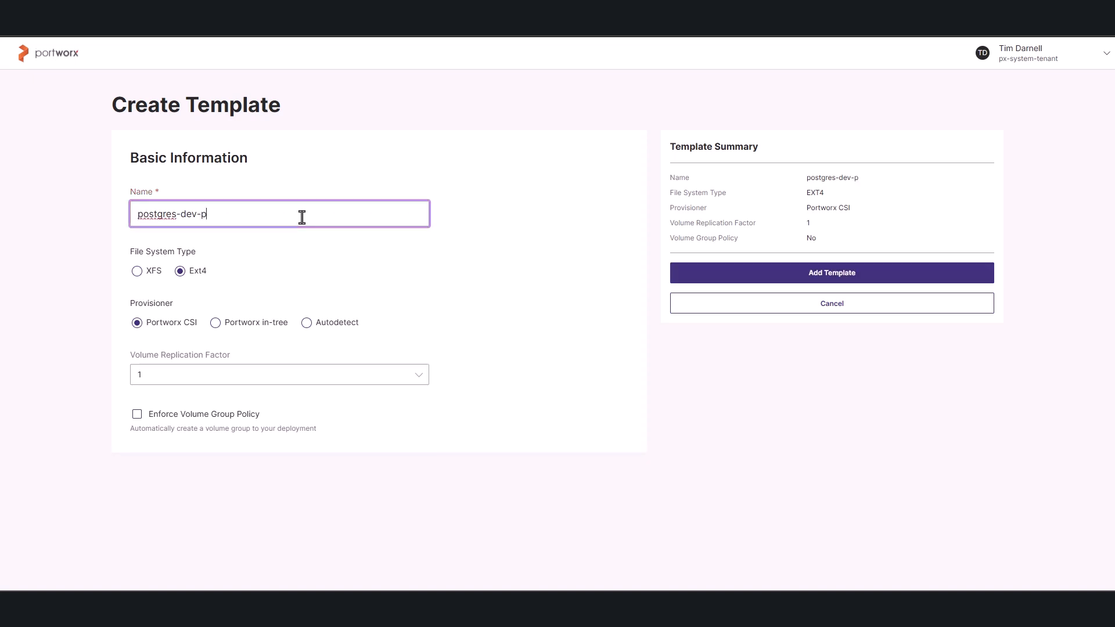
{"action": "type", "text": "xbbq-storage"}
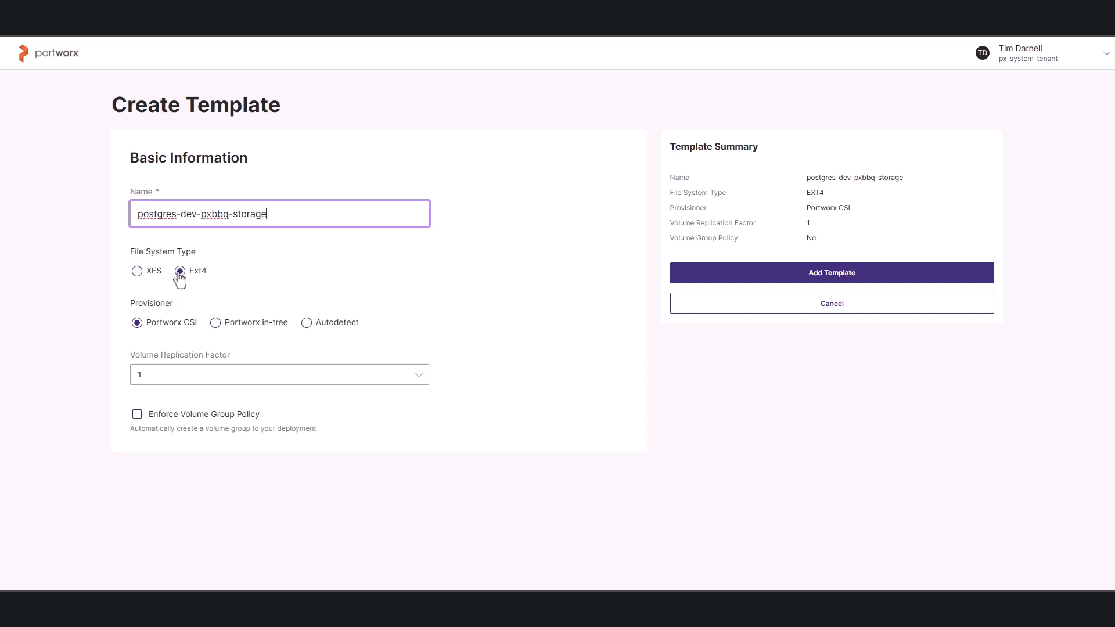
{"action": "left_click", "coordinate": [179, 272]}
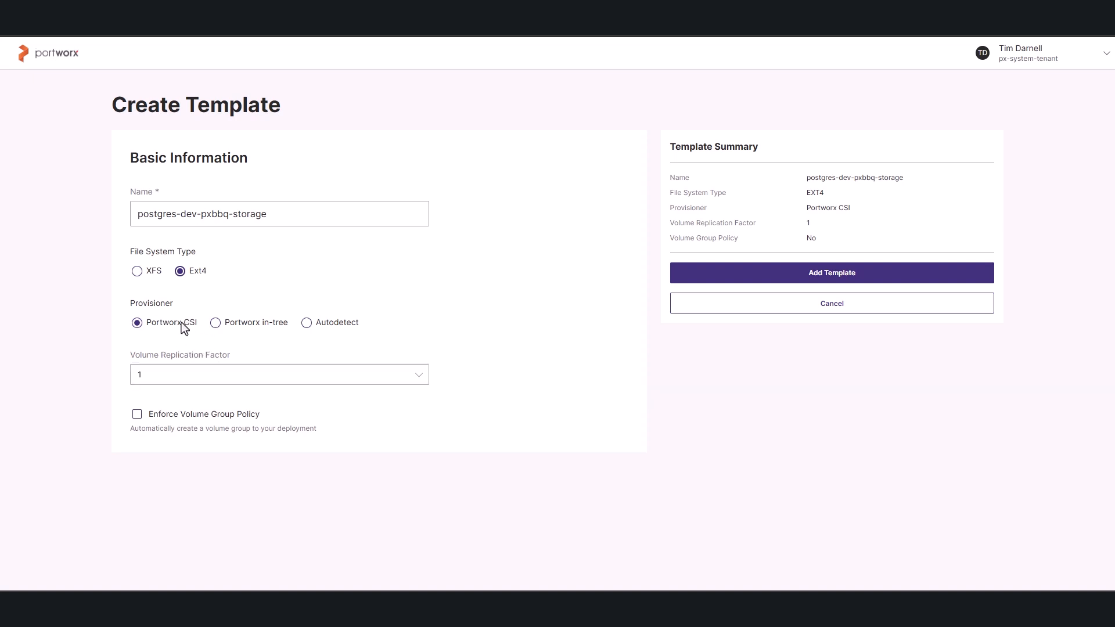
Try a volume replication factor of 2 and switch volume group policy enforcement on and off again.
{"action": "left_click", "coordinate": [223, 379]}
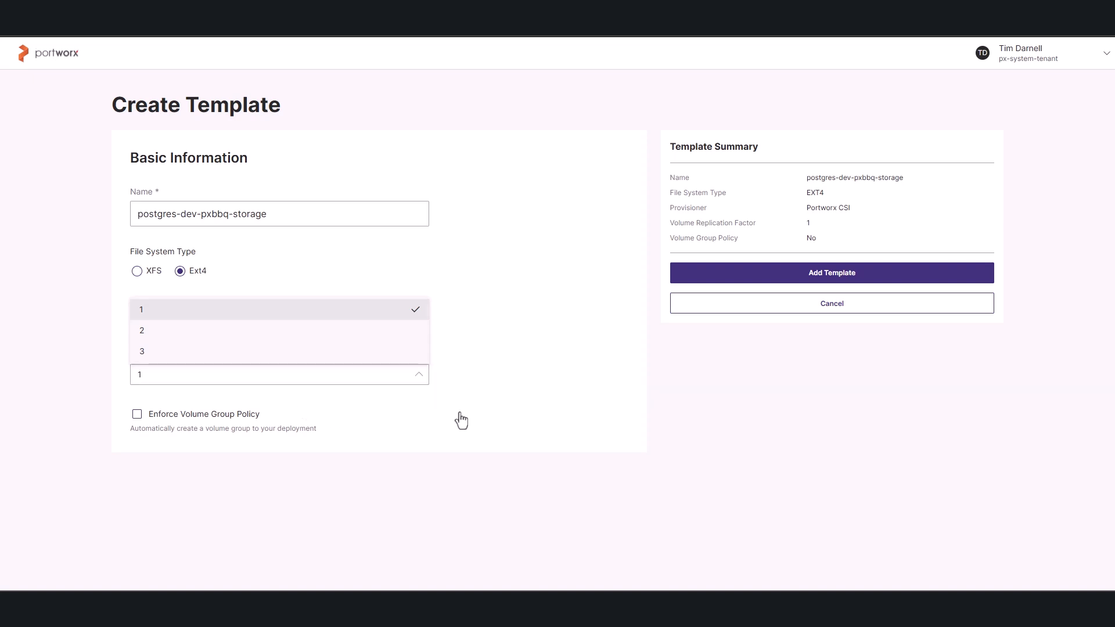
{"action": "left_click", "coordinate": [544, 357]}
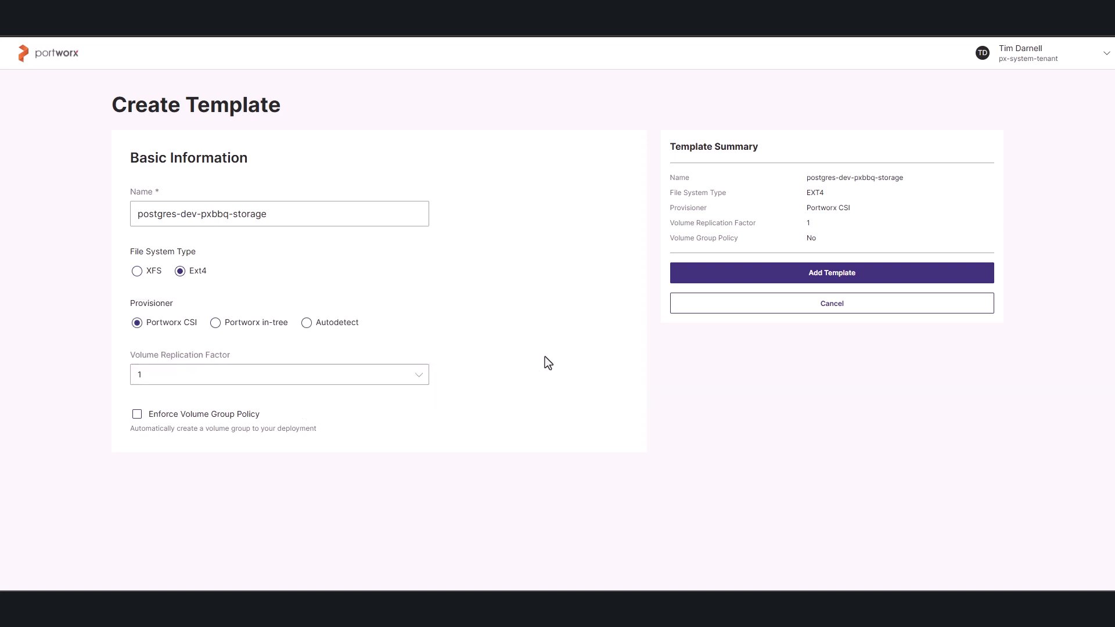
{"action": "left_click", "coordinate": [143, 383]}
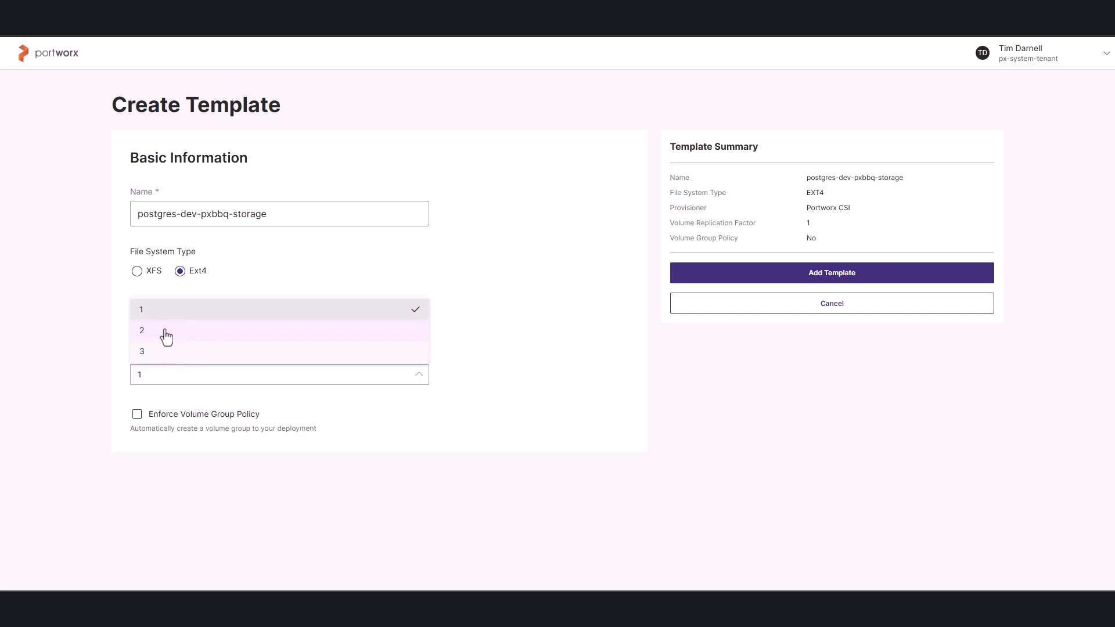
{"action": "left_click", "coordinate": [166, 335]}
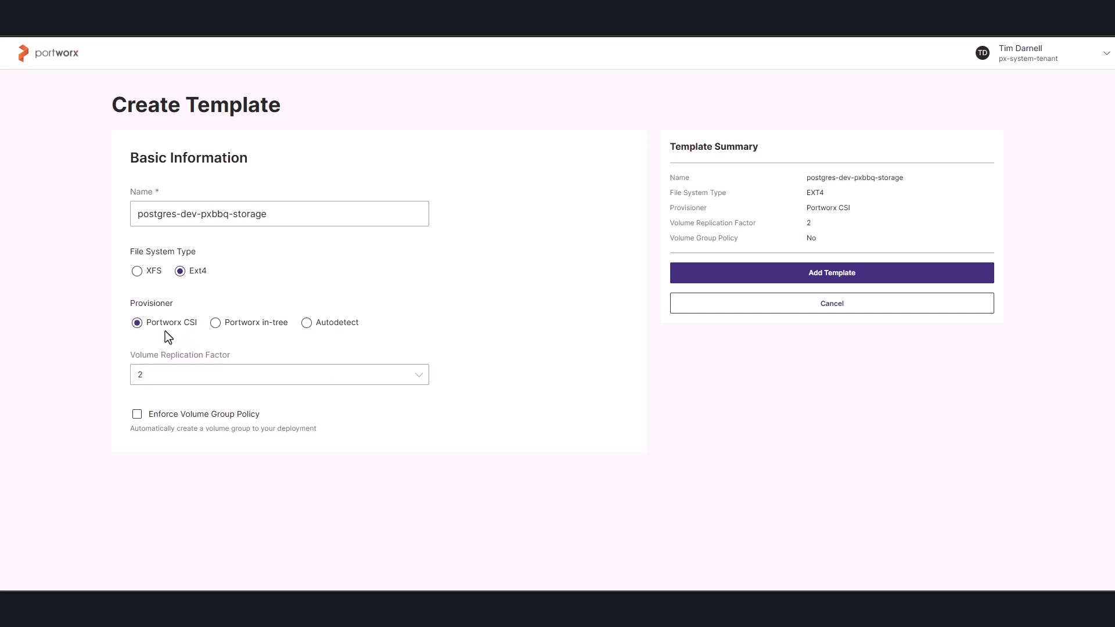
{"action": "left_click", "coordinate": [137, 416]}
{"action": "left_click", "coordinate": [138, 416]}
Set the volume replication factor to 1 and add the postgres-dev-pxbbq-storage template.
{"action": "left_click", "coordinate": [190, 378]}
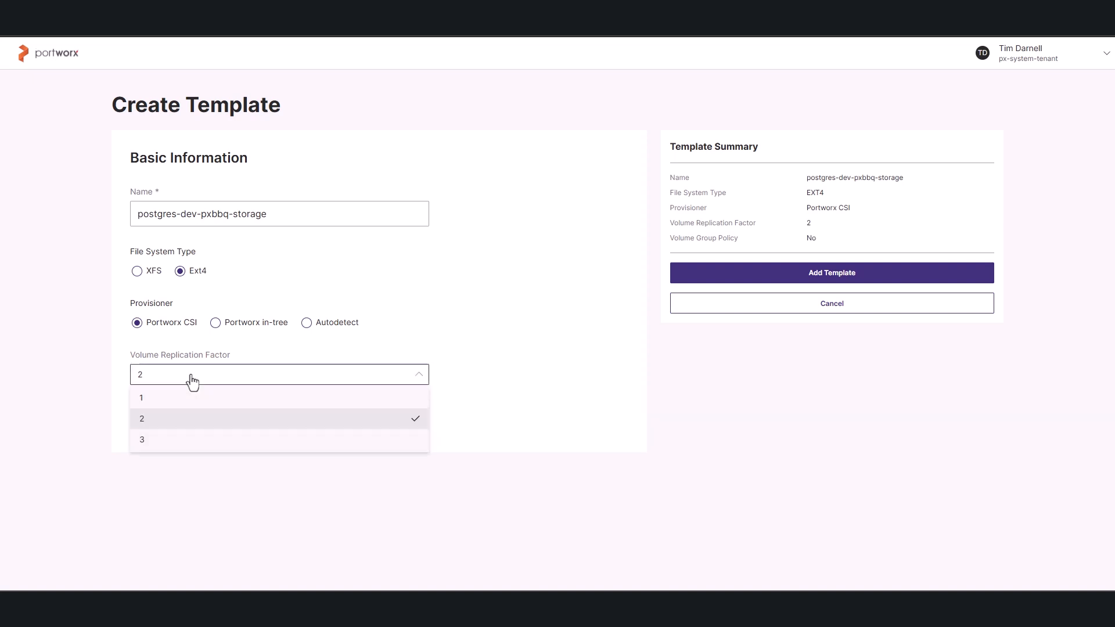
{"action": "left_click", "coordinate": [192, 311]}
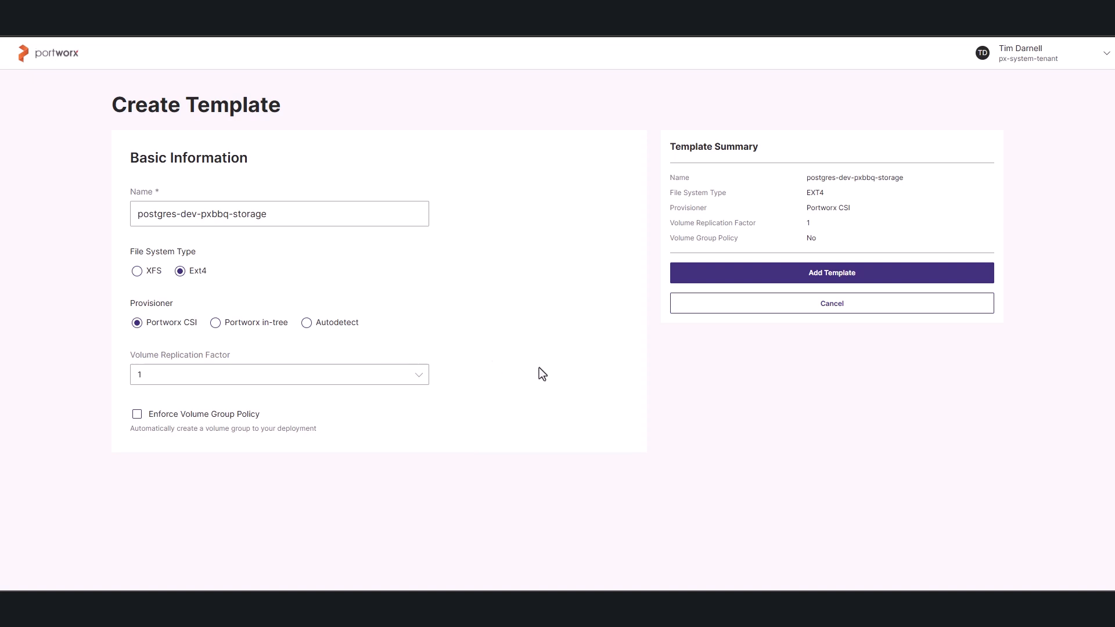
{"action": "left_click", "coordinate": [768, 280]}
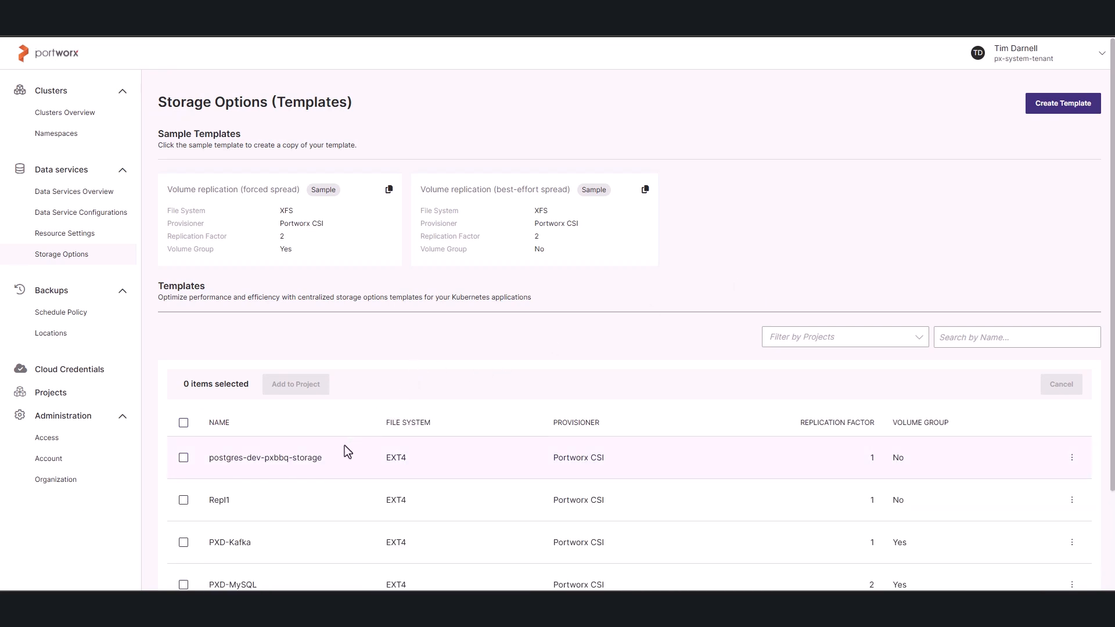
Add the postgres-dev-pxbbq-storage template to the FranksFoods project.
{"action": "left_click", "coordinate": [183, 459]}
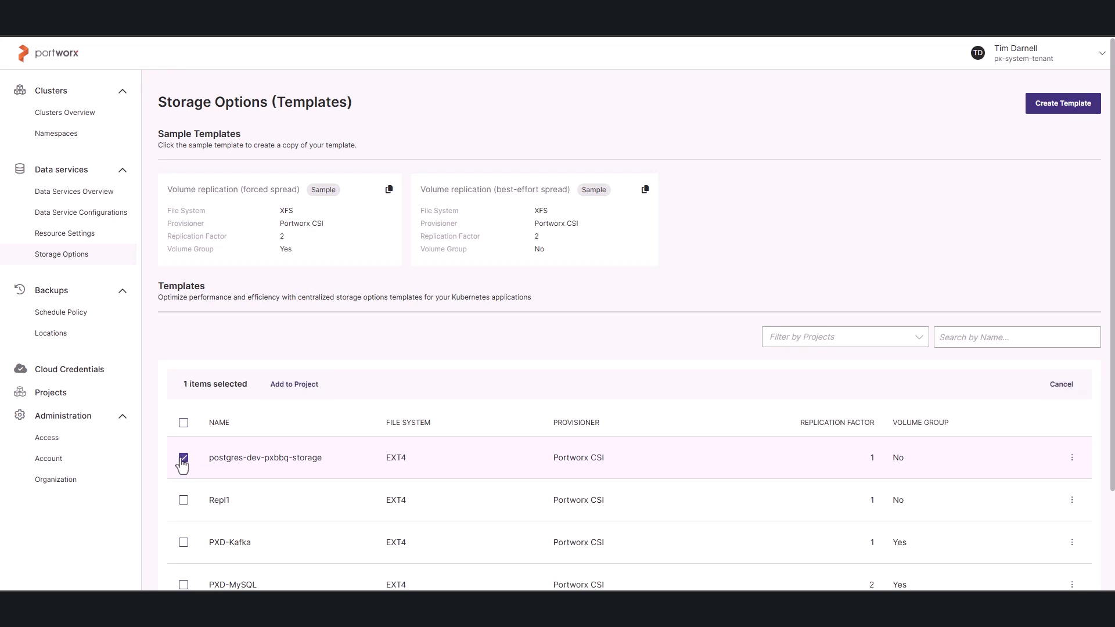
{"action": "left_click", "coordinate": [312, 385]}
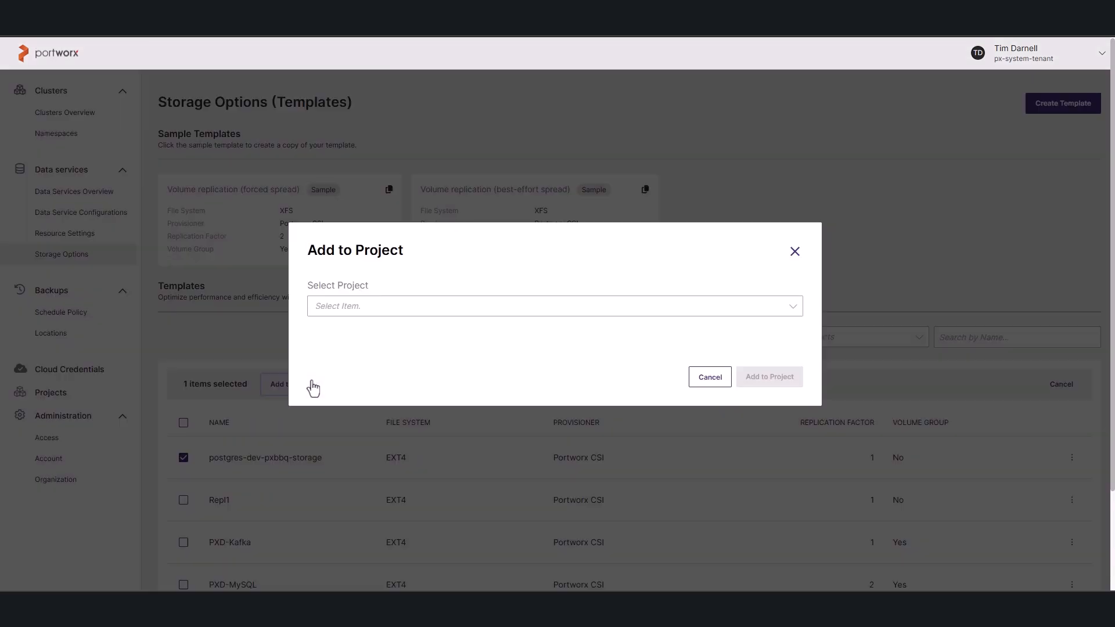
{"action": "left_click", "coordinate": [456, 303]}
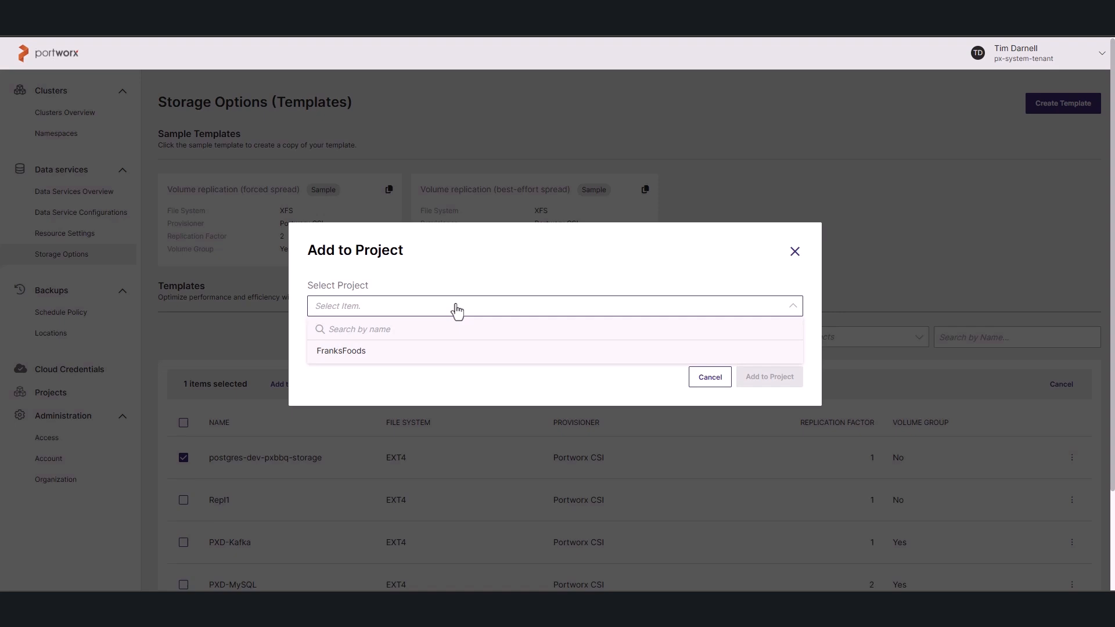
{"action": "left_click", "coordinate": [418, 354]}
{"action": "left_click", "coordinate": [769, 377]}
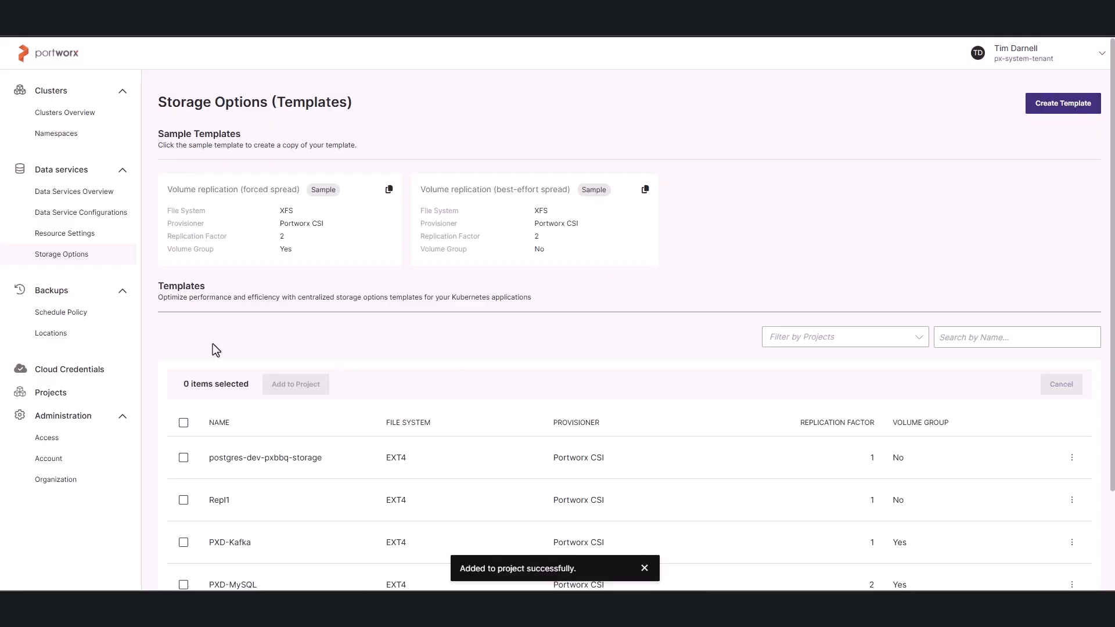
Examine the sample data service configuration templates and the parameters of the postgres-dev-franks-foods template.
{"action": "left_click", "coordinate": [85, 215]}
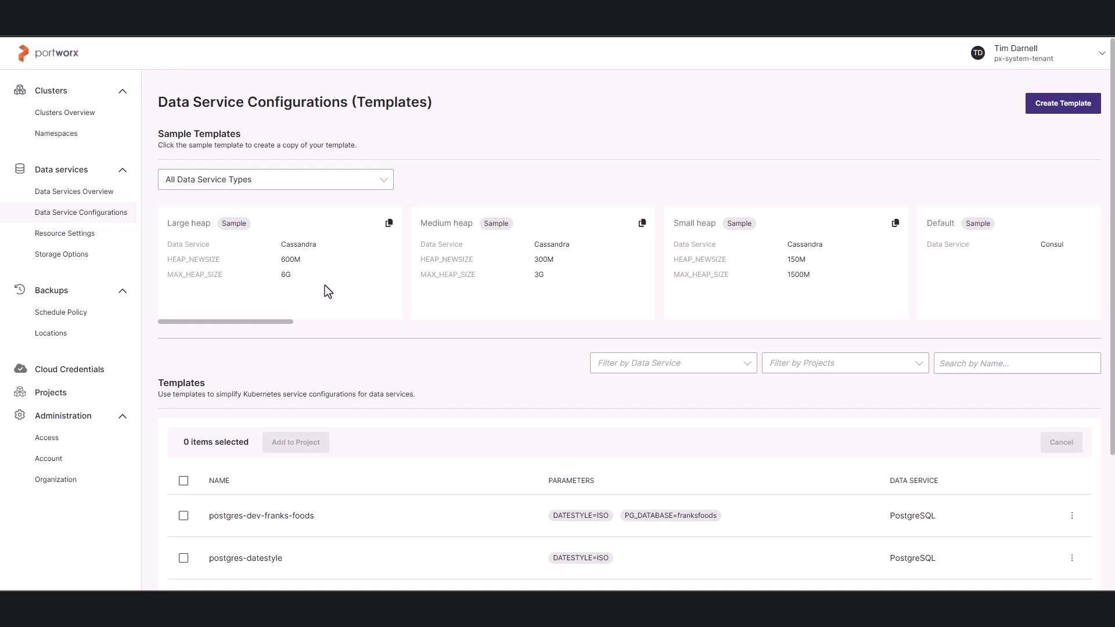
{"action": "scroll", "coordinate": [526, 275], "scroll_direction": "right", "scroll_amount": 8}
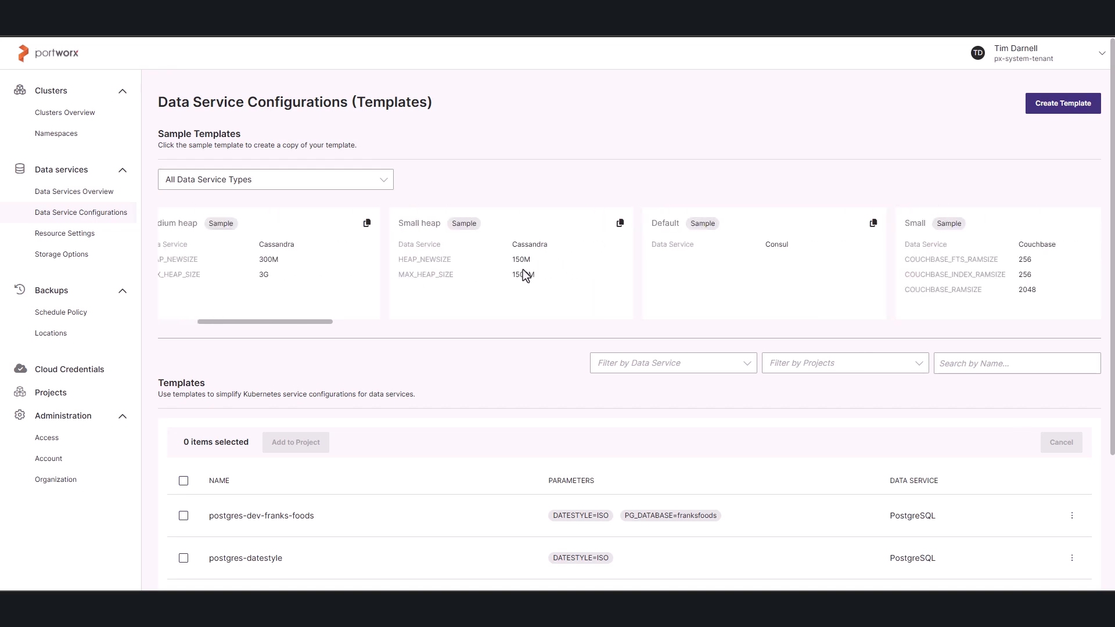
{"action": "scroll", "coordinate": [526, 274], "scroll_direction": "right", "scroll_amount": 10}
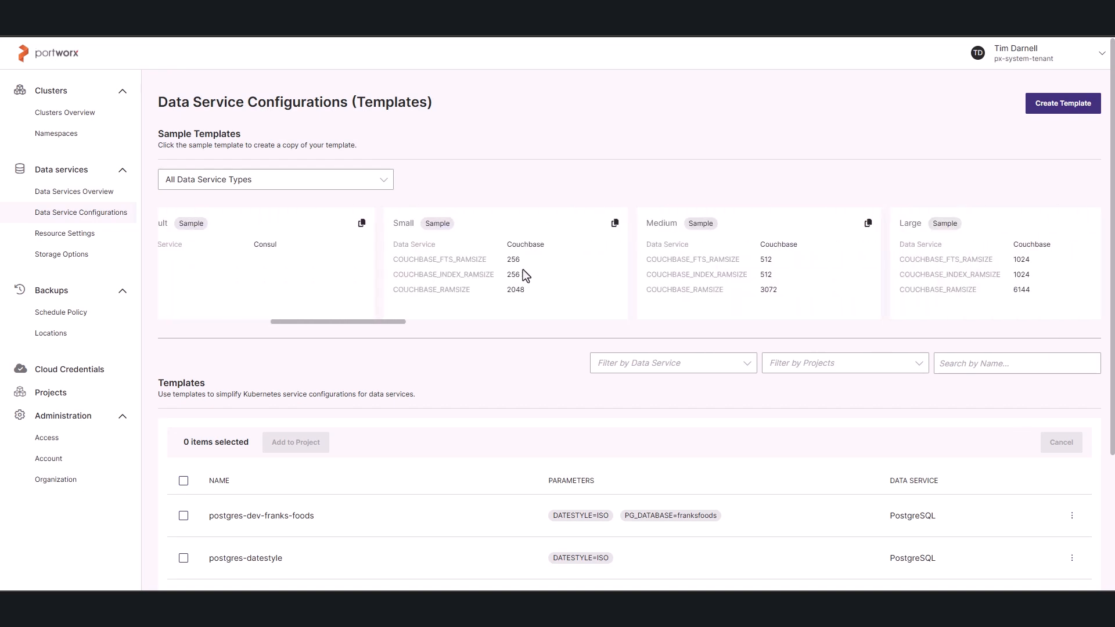
{"action": "scroll", "coordinate": [526, 275], "scroll_direction": "right", "scroll_amount": 12}
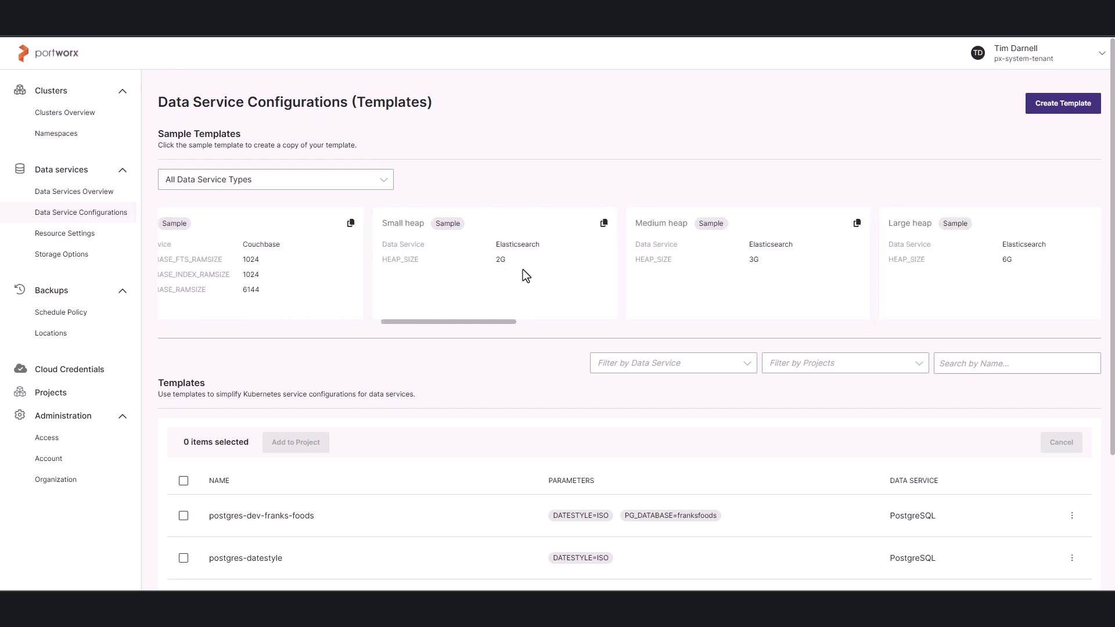
{"action": "scroll", "coordinate": [526, 274], "scroll_direction": "right", "scroll_amount": 1}
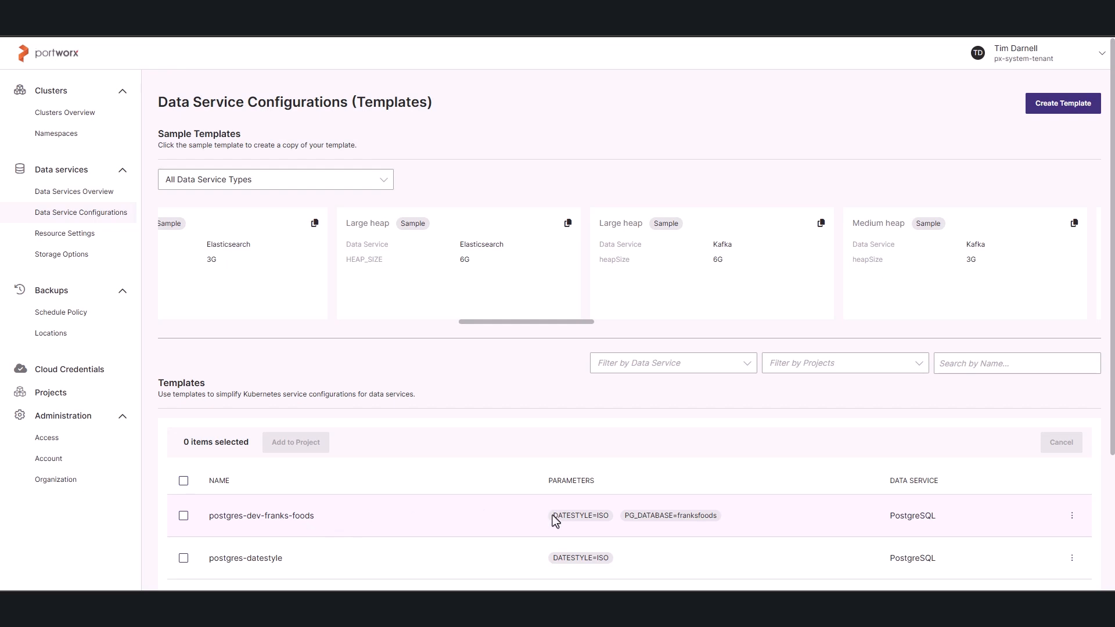
{"action": "left_click_drag", "start_coordinate": [555, 517], "coordinate": [605, 521]}
{"action": "left_click", "coordinate": [609, 520]}
{"action": "left_click_drag", "start_coordinate": [626, 515], "coordinate": [719, 520]}
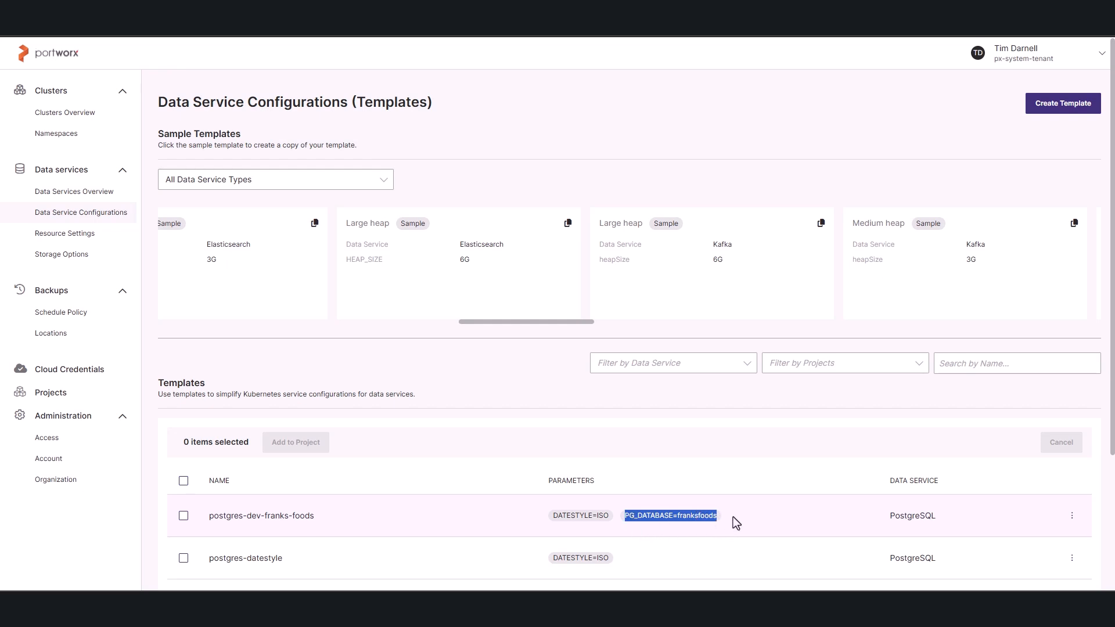
Review the postgres-dev-franks-foods template's service configurations and the explanation of its template lock, leaving the template unedited.
{"action": "left_click", "coordinate": [1069, 517]}
{"action": "left_click", "coordinate": [1021, 539]}
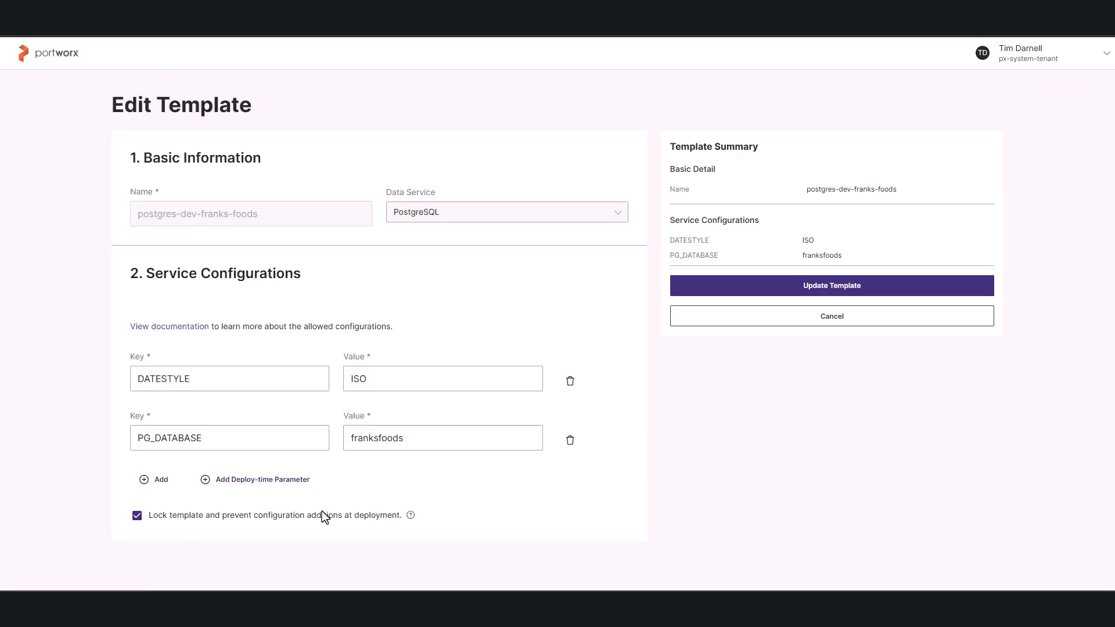
{"action": "left_click", "coordinate": [411, 519]}
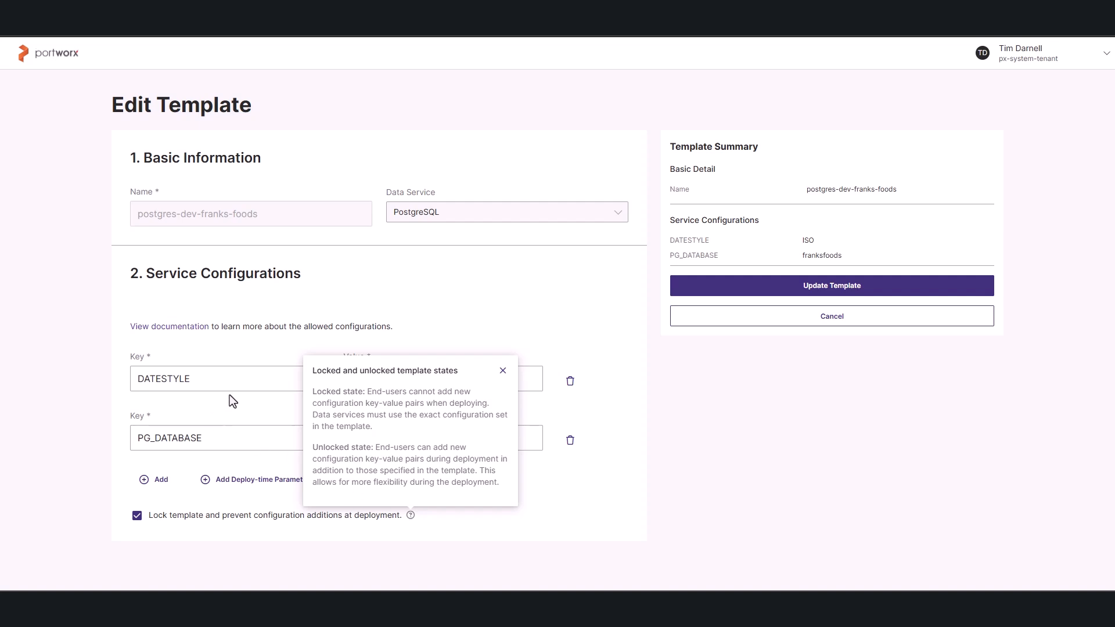
{"action": "left_click", "coordinate": [243, 346]}
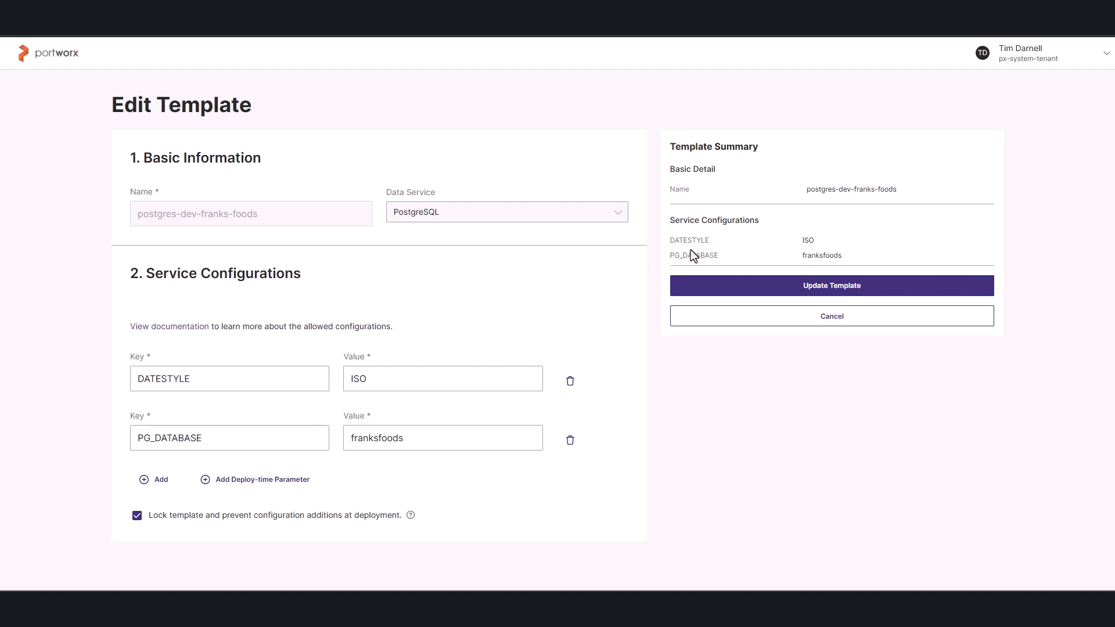
{"action": "left_click", "coordinate": [768, 321]}
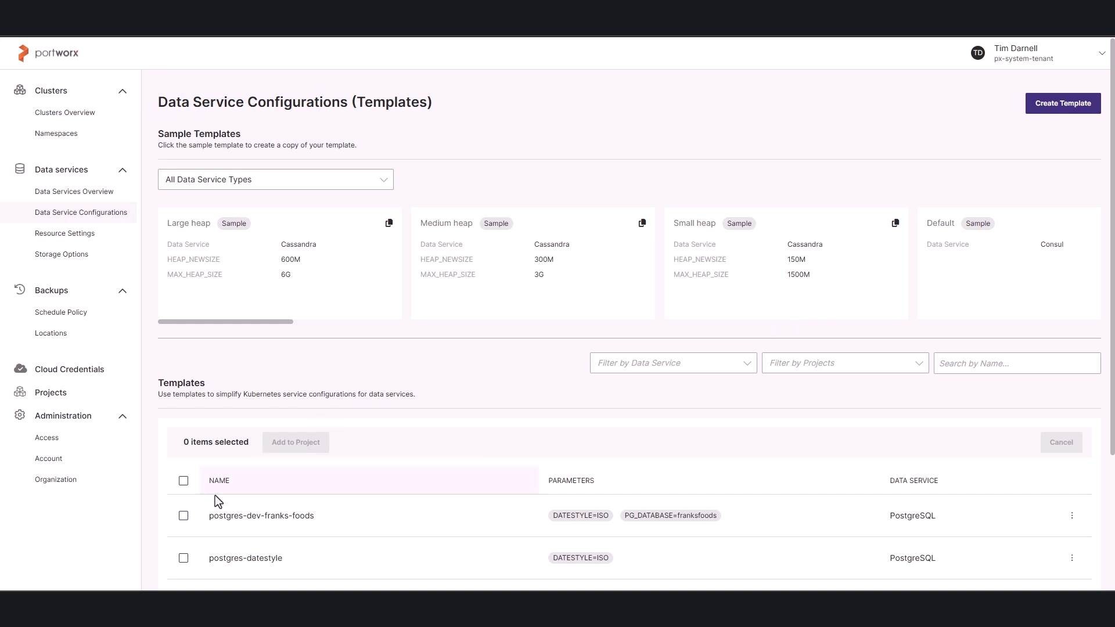
Add the postgres-dev-franks-foods data service configuration template to the FranksFoods project.
{"action": "left_click", "coordinate": [184, 516]}
{"action": "left_click", "coordinate": [295, 443]}
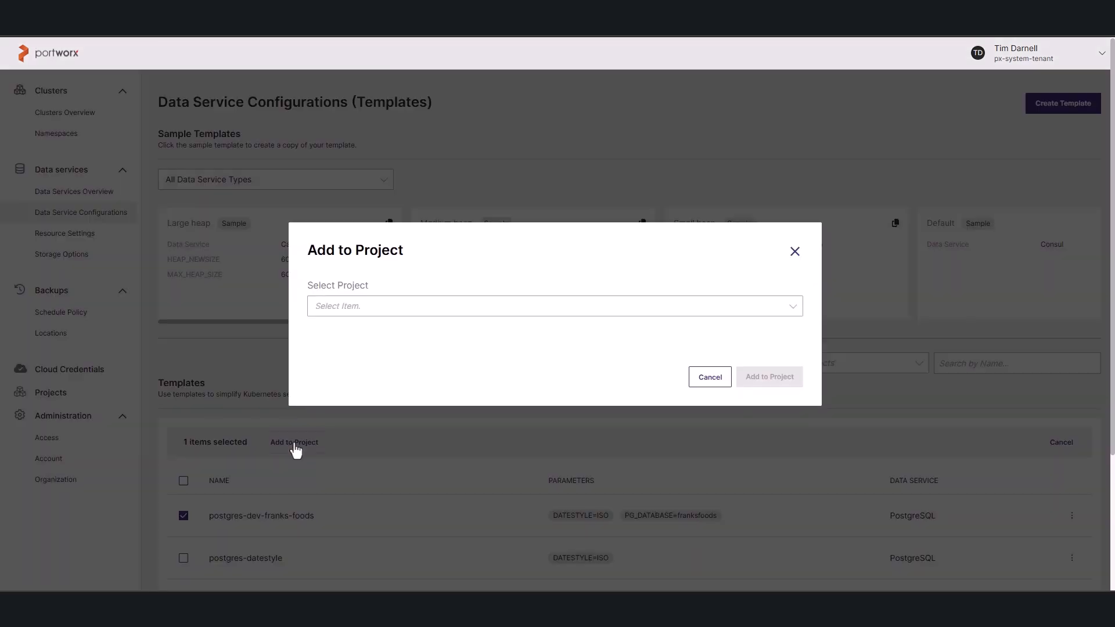
{"action": "left_click", "coordinate": [487, 310]}
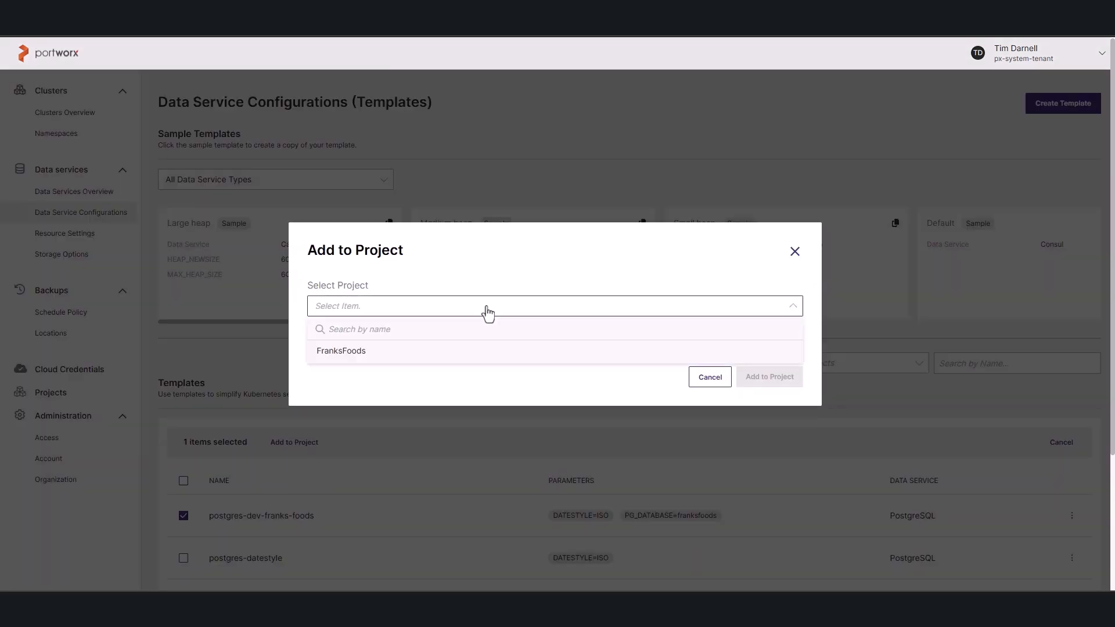
{"action": "left_click", "coordinate": [451, 352]}
{"action": "left_click", "coordinate": [761, 381]}
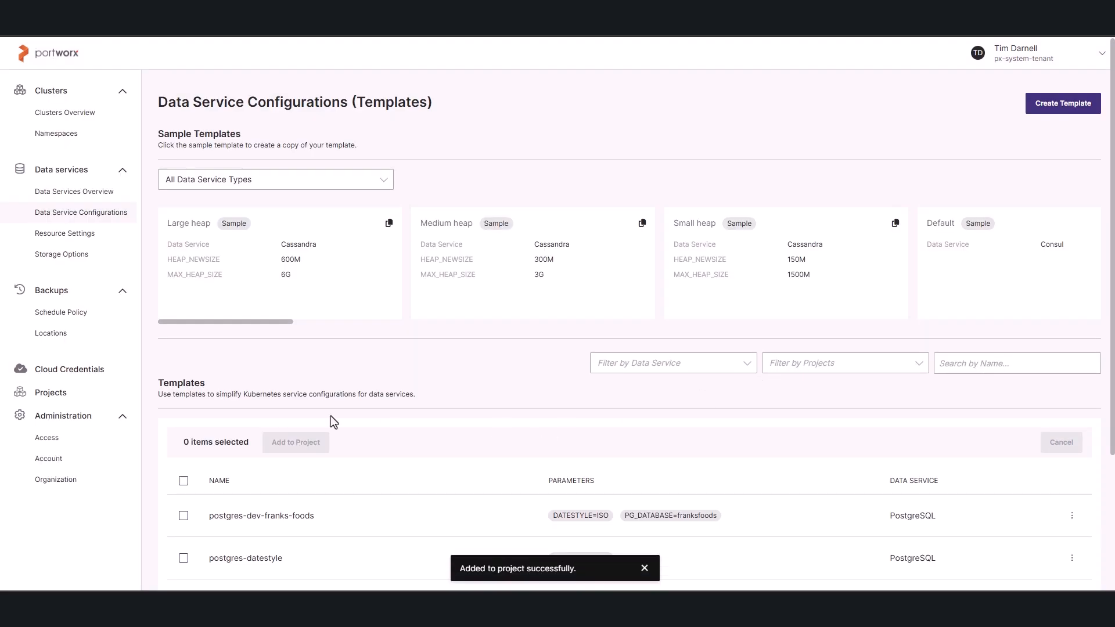
Check the schedule details of the Daily backup schedule policy and add the policy to the FranksFoods project.
{"action": "left_click", "coordinate": [64, 316]}
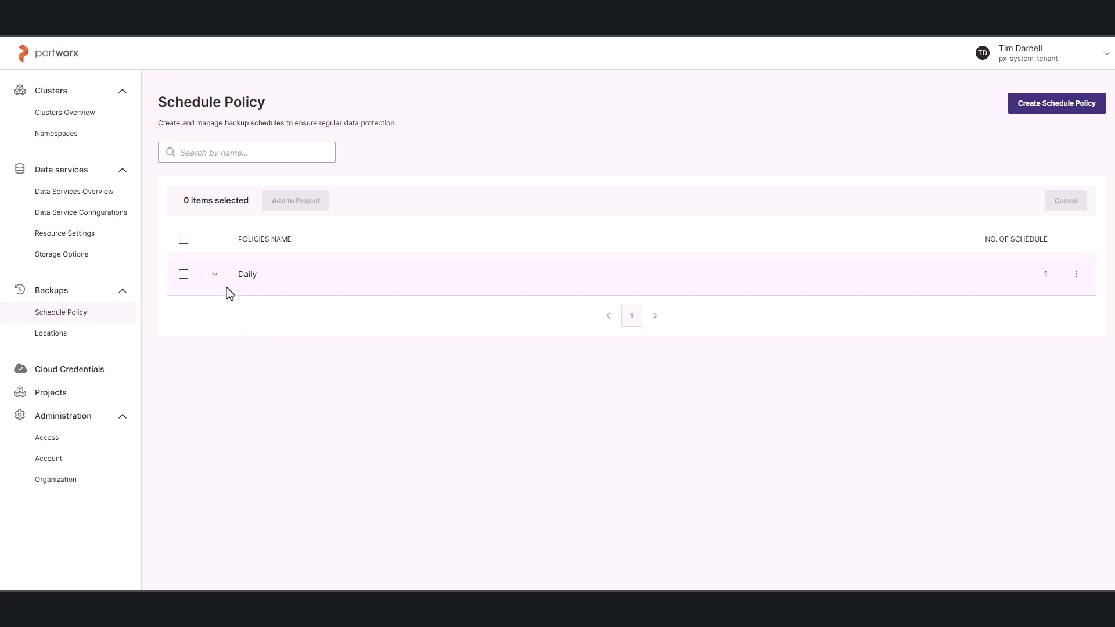
{"action": "left_click", "coordinate": [214, 275]}
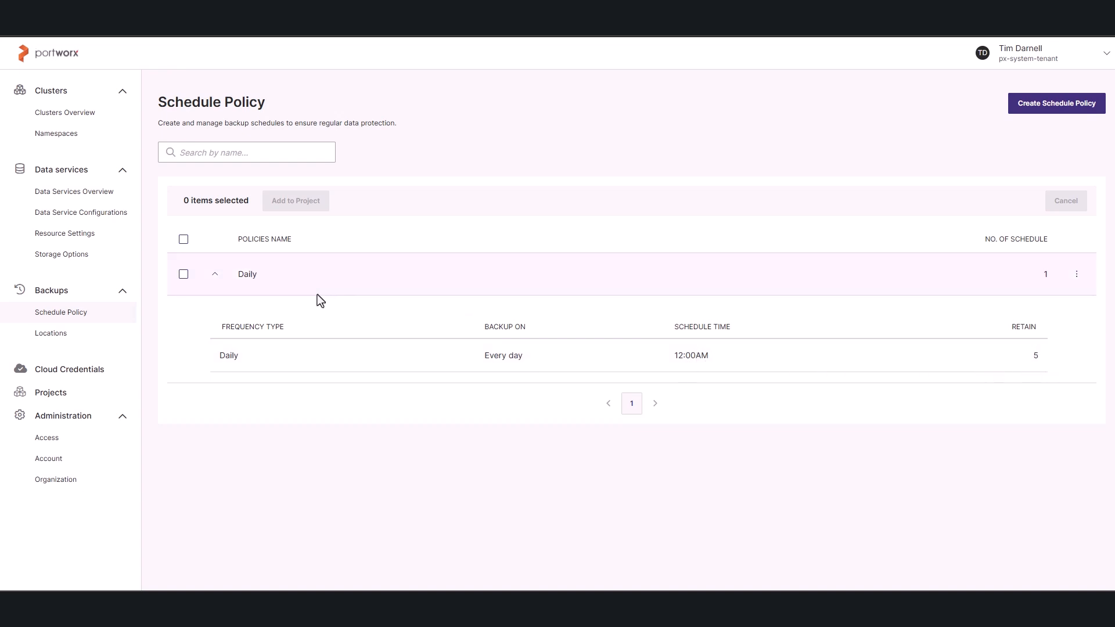
{"action": "left_click", "coordinate": [185, 279]}
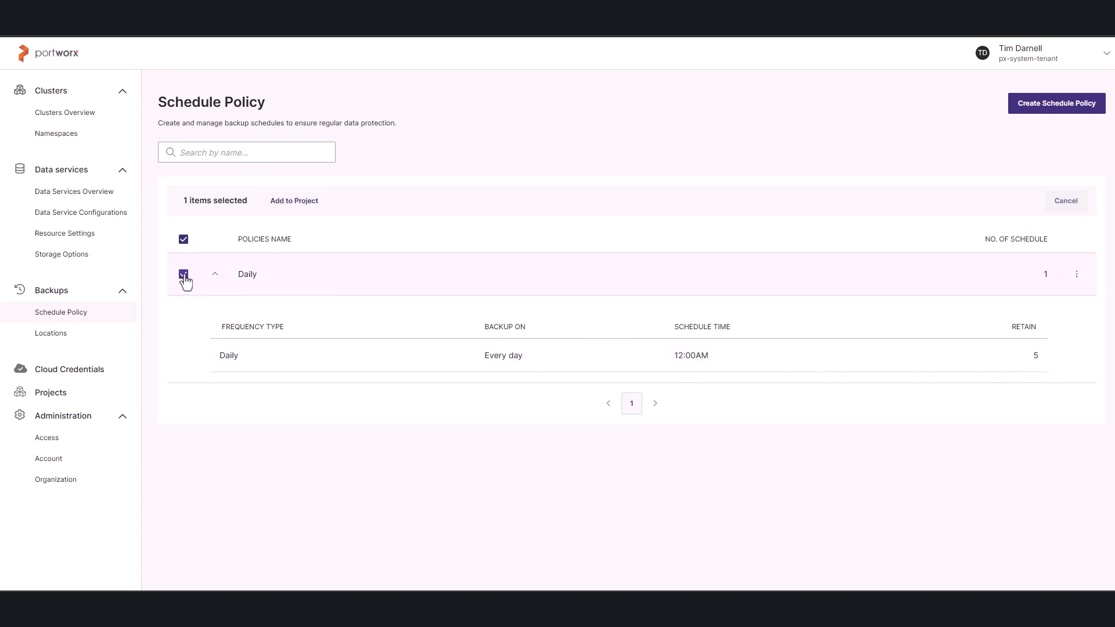
{"action": "left_click", "coordinate": [303, 213]}
{"action": "left_click", "coordinate": [430, 304]}
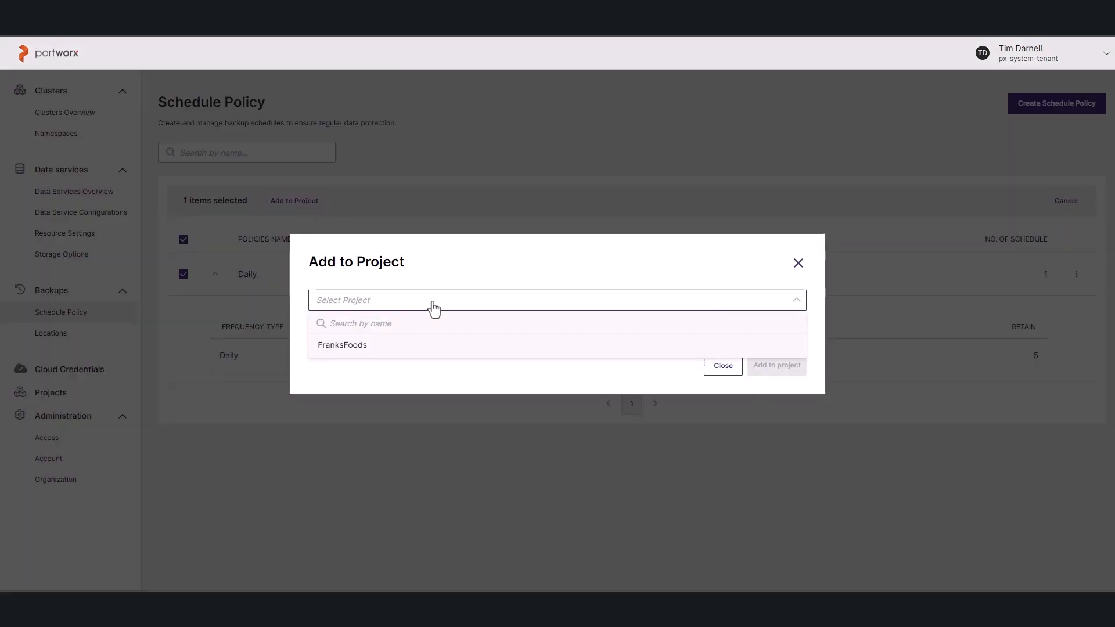
{"action": "left_click", "coordinate": [440, 351]}
{"action": "left_click", "coordinate": [760, 366]}
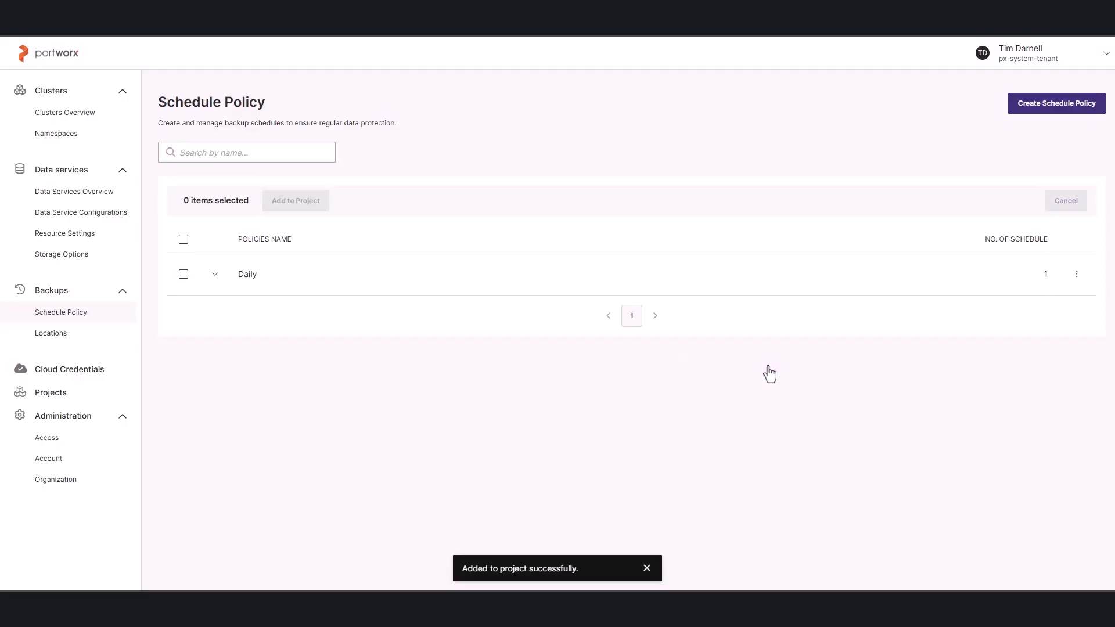
Add the px-marketing-aws backup location to the FranksFoods project.
{"action": "left_click", "coordinate": [58, 336]}
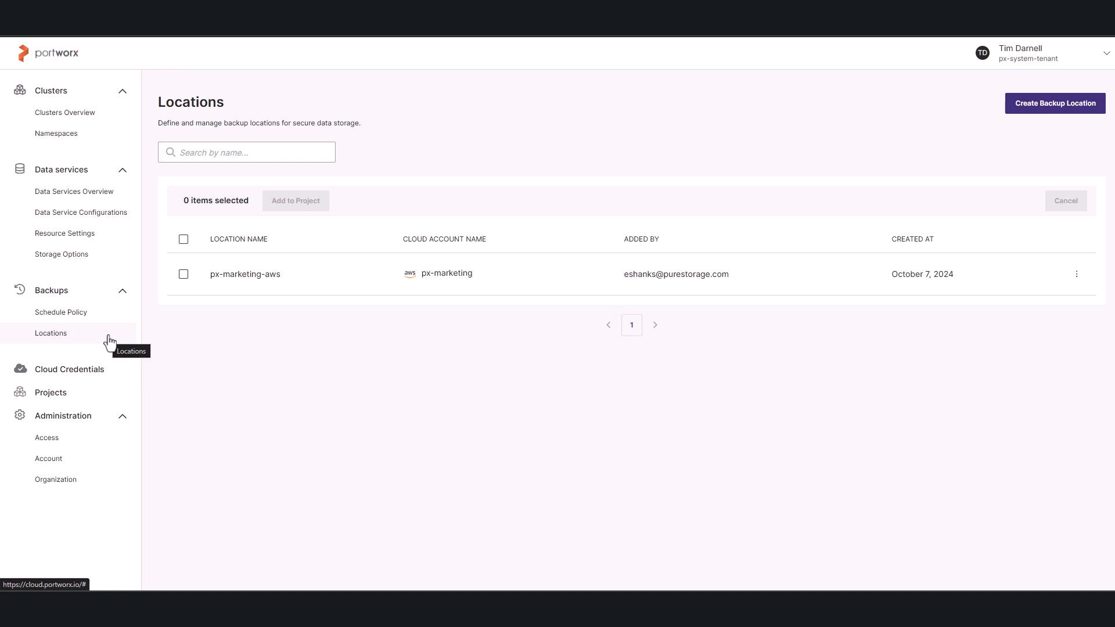
{"action": "left_click", "coordinate": [184, 275]}
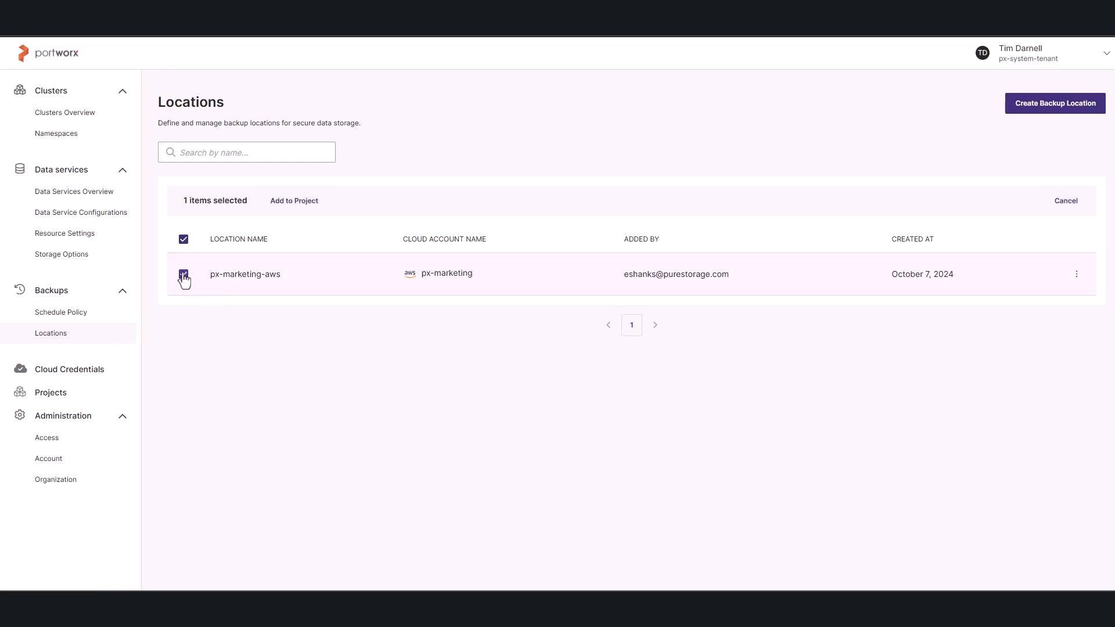
{"action": "left_click", "coordinate": [307, 208]}
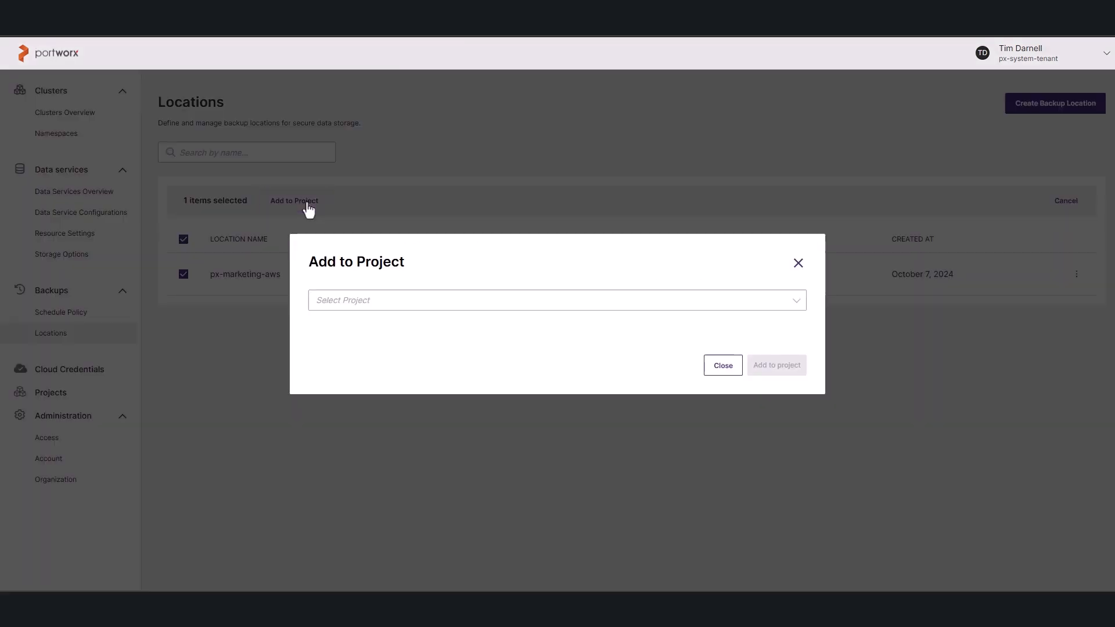
{"action": "left_click", "coordinate": [416, 305]}
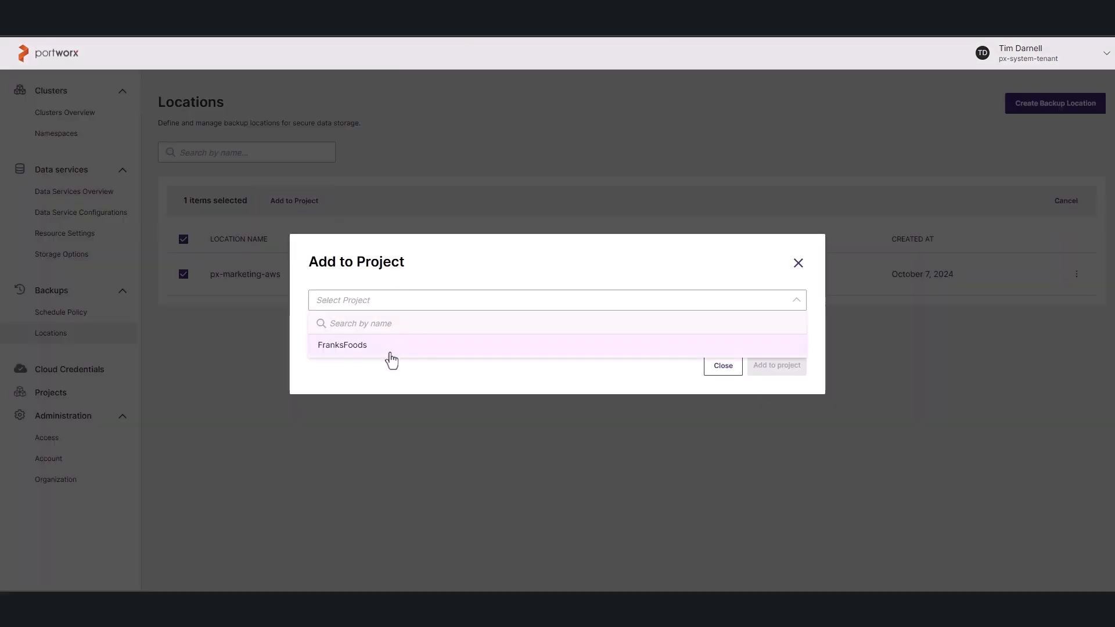
{"action": "left_click", "coordinate": [387, 351]}
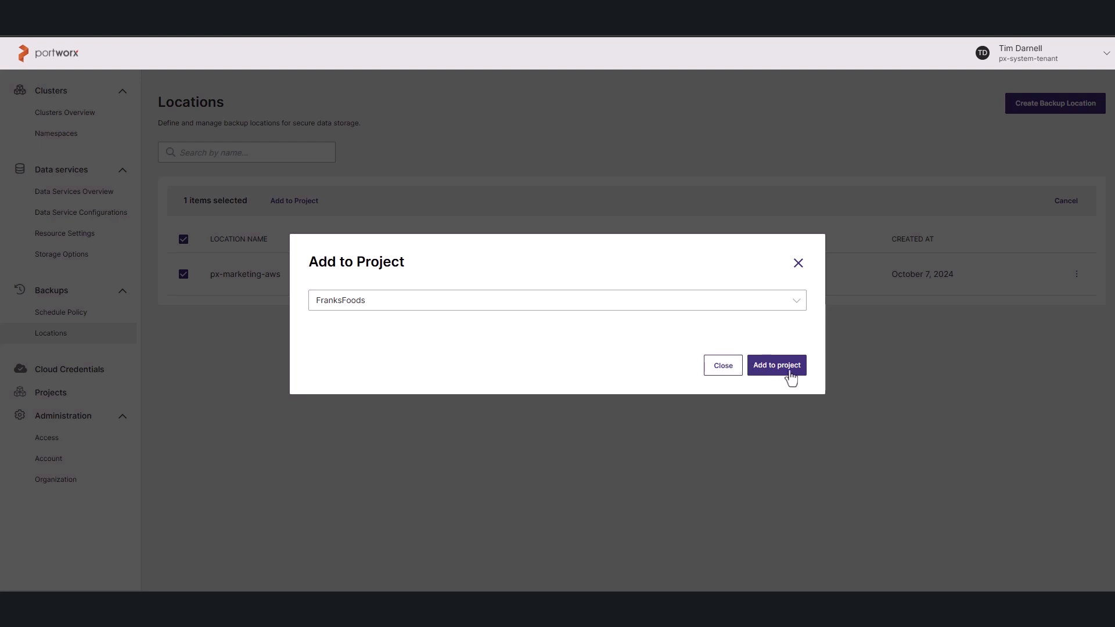
{"action": "left_click", "coordinate": [785, 368]}
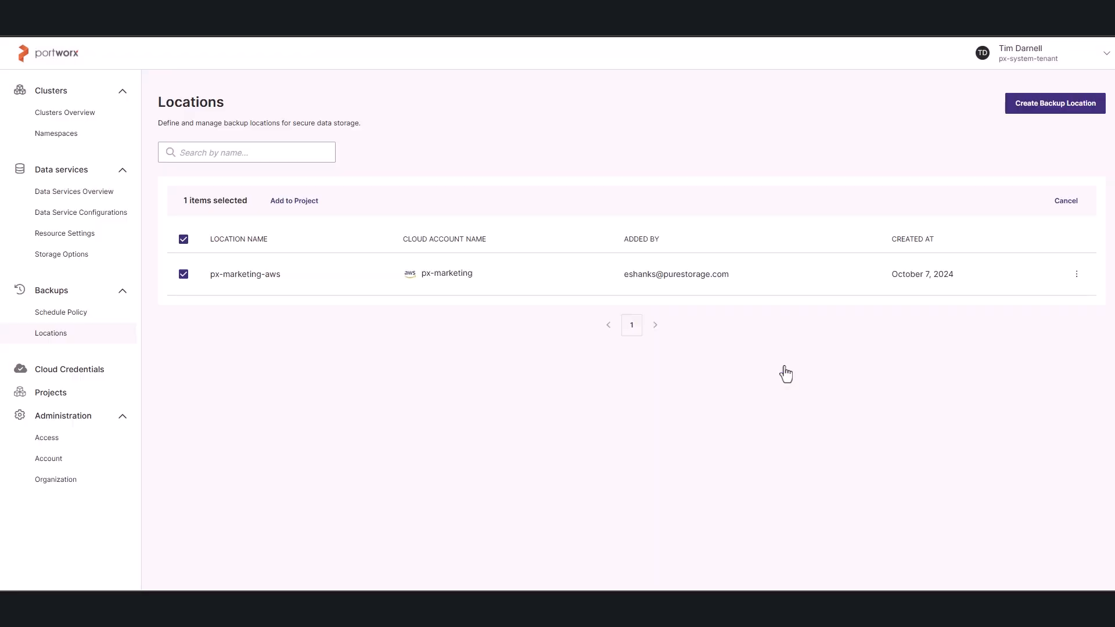
Review the FranksFoods project's namespaces, resource, data service and storage templates, backup schedule policies and backup locations.
{"action": "left_click", "coordinate": [55, 399]}
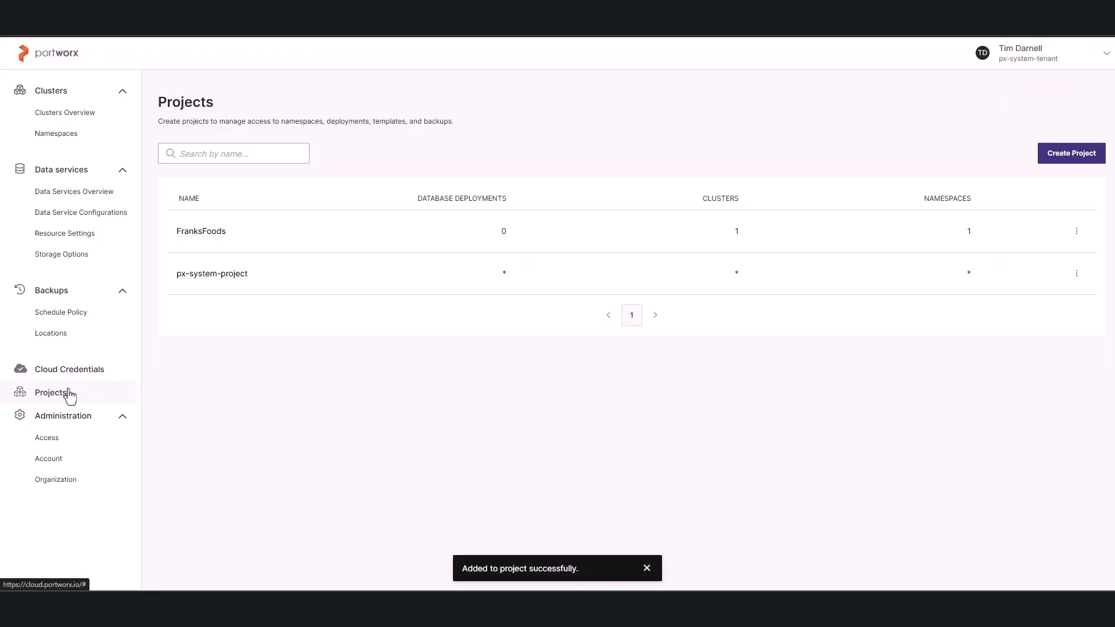
{"action": "left_click", "coordinate": [192, 233]}
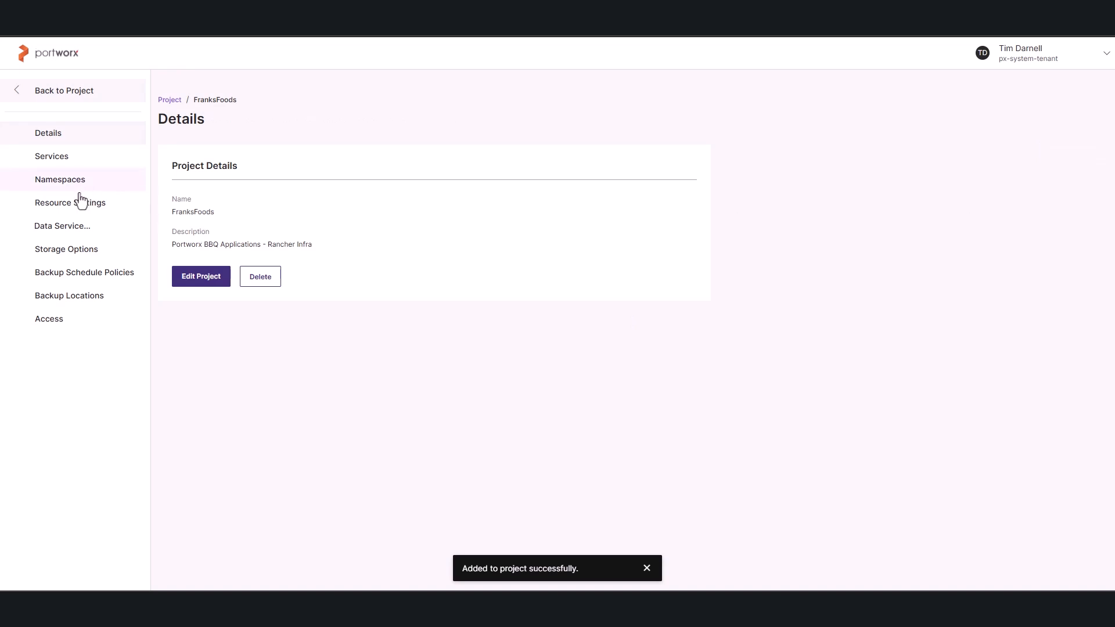
{"action": "left_click", "coordinate": [61, 181]}
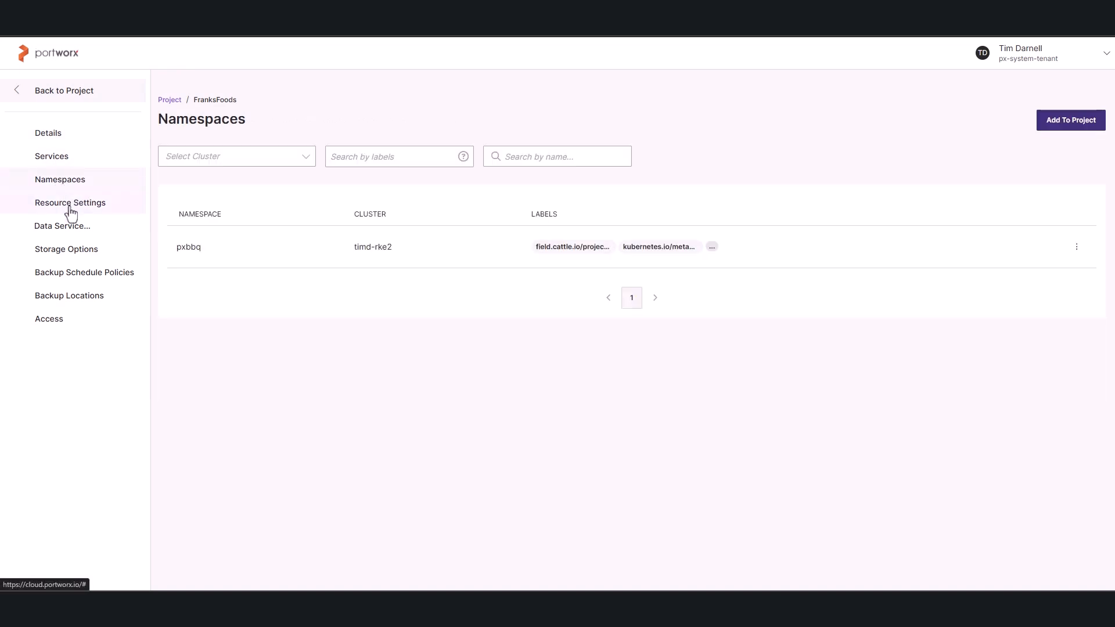
{"action": "left_click", "coordinate": [70, 213]}
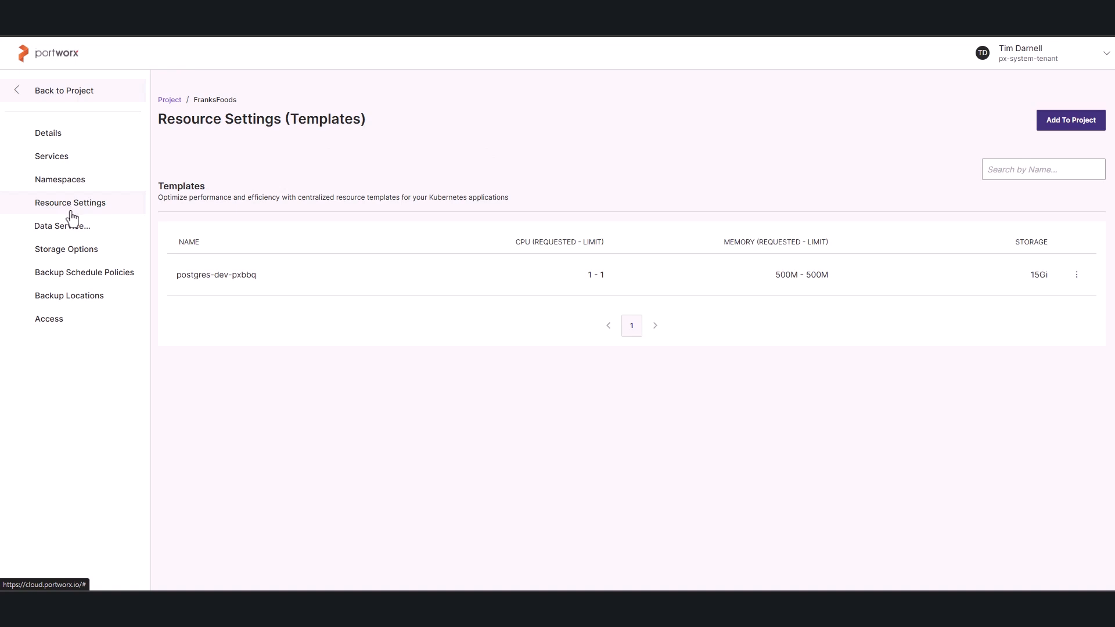
{"action": "left_click", "coordinate": [73, 233]}
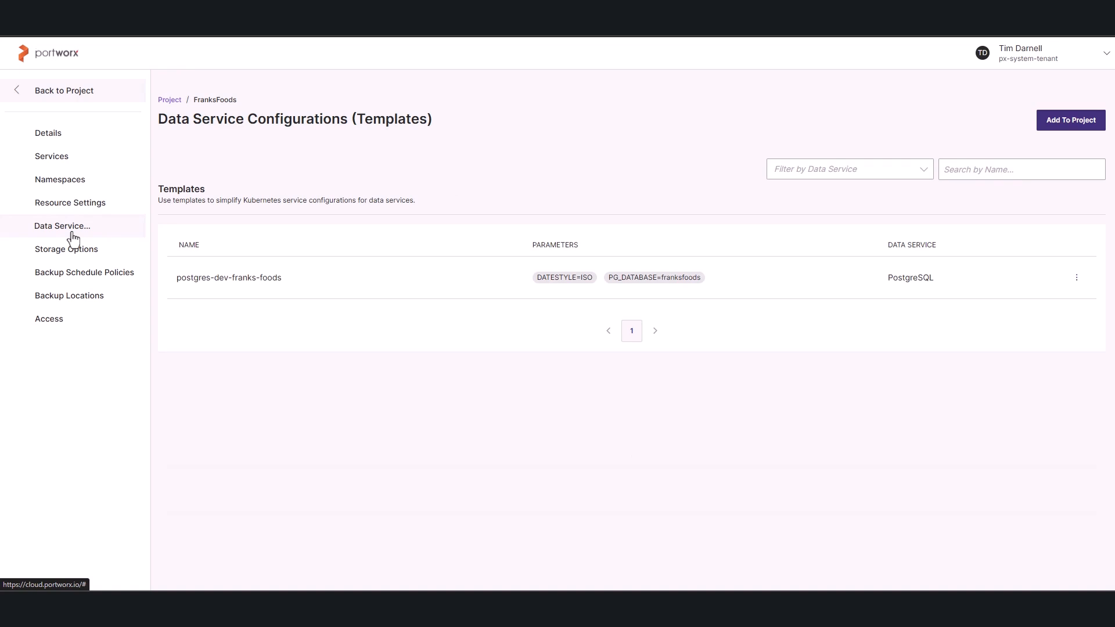
{"action": "left_click", "coordinate": [75, 258]}
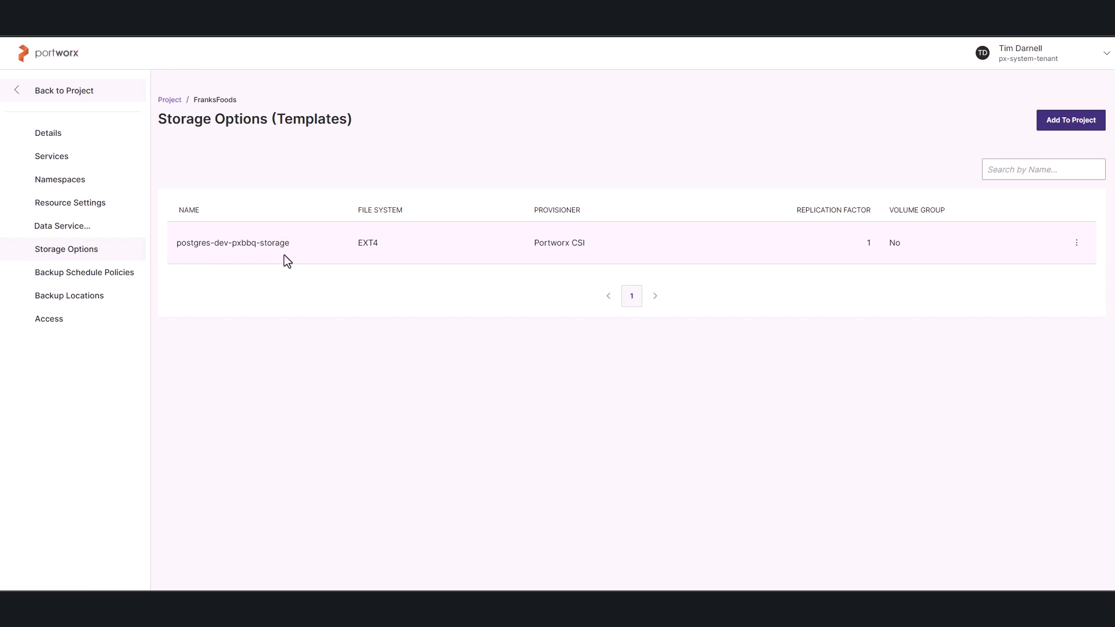
{"action": "left_click", "coordinate": [85, 276]}
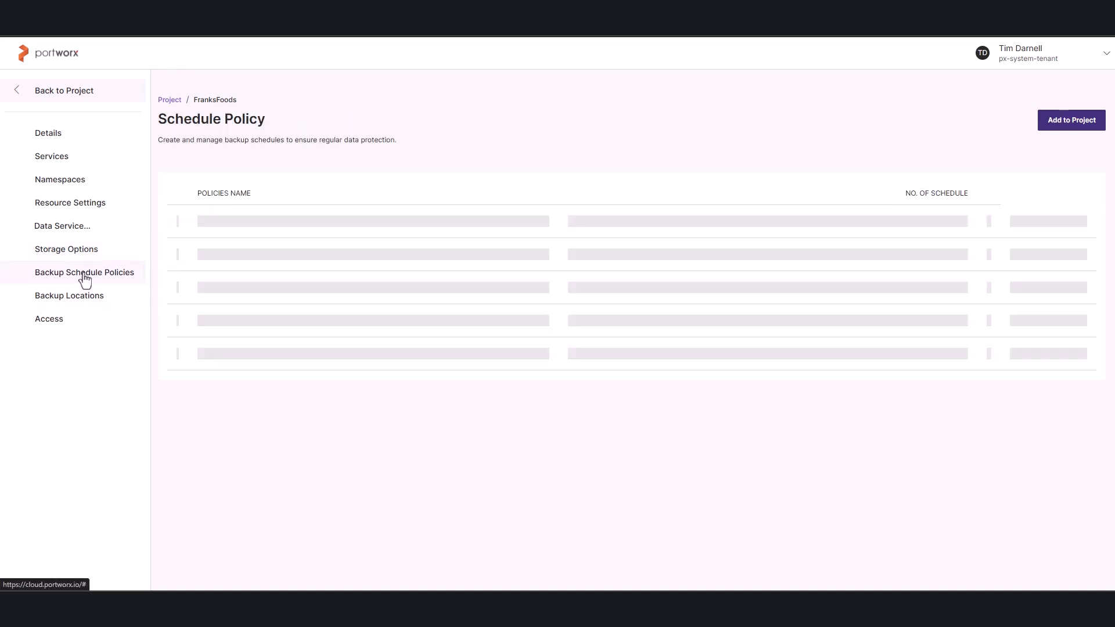
{"action": "left_click", "coordinate": [180, 250]}
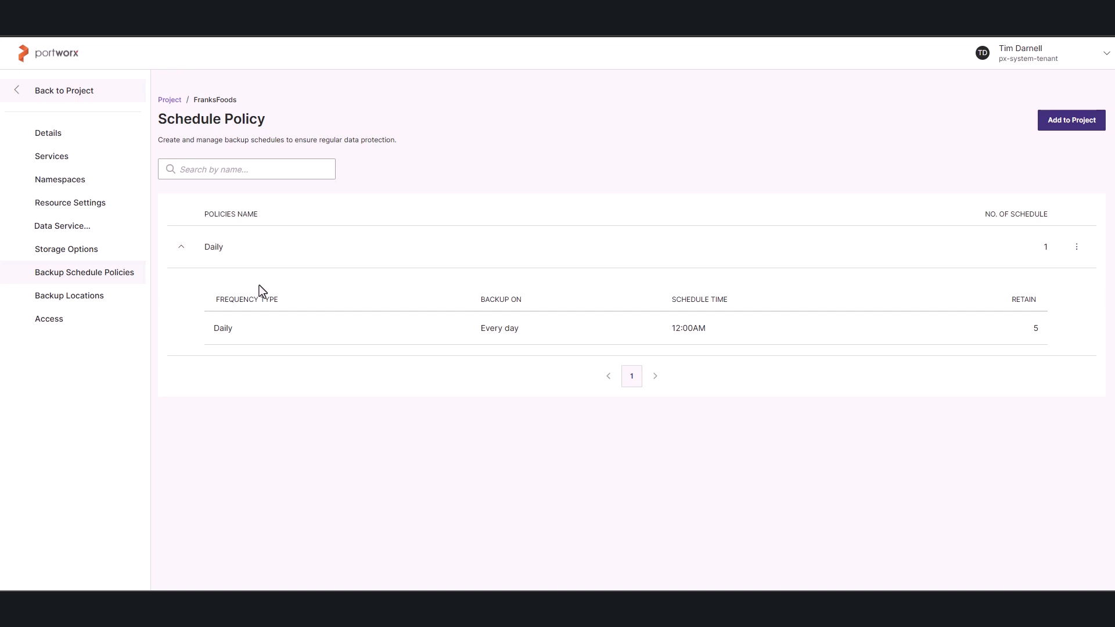
{"action": "left_click", "coordinate": [105, 297]}
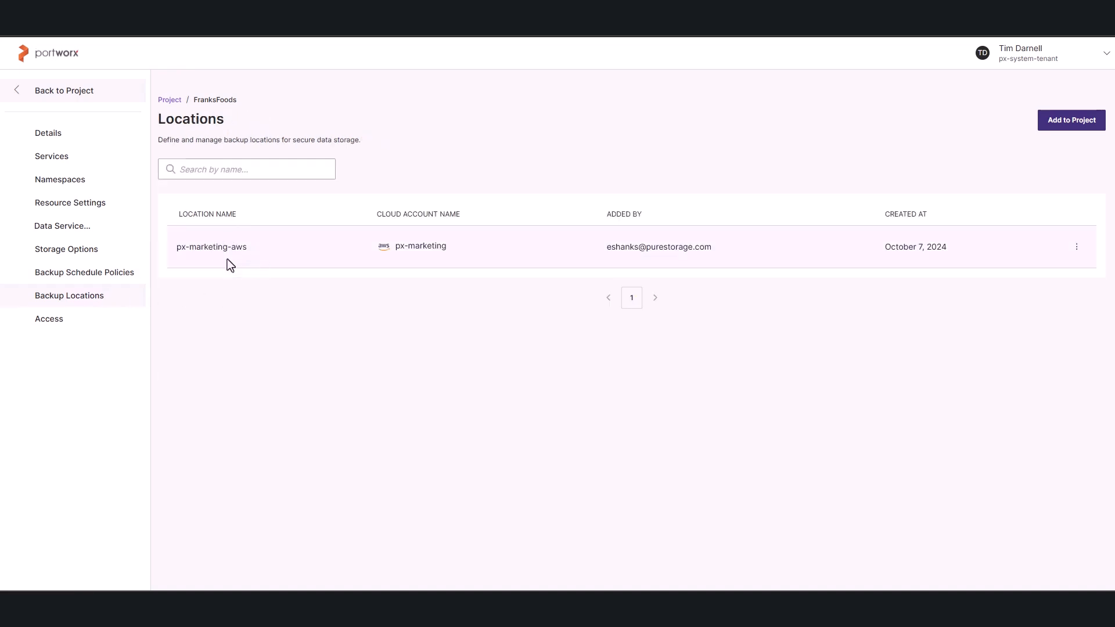
{"action": "left_click", "coordinate": [18, 100]}
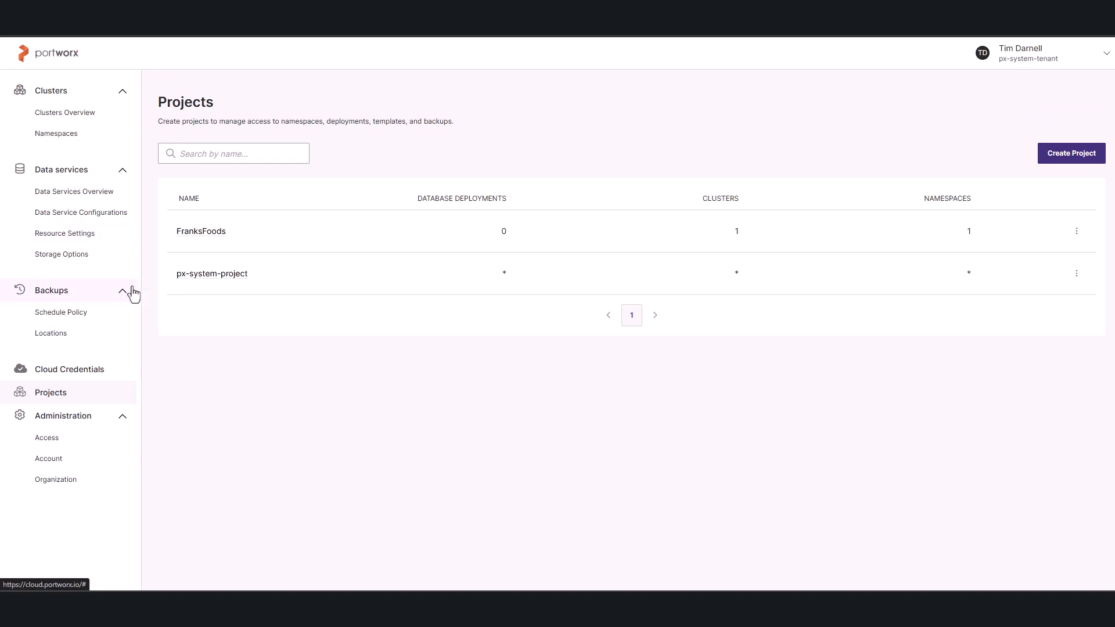
Examine the deployed data services in the Data Service Overview and the project each belongs to.
{"action": "left_click", "coordinate": [94, 213]}
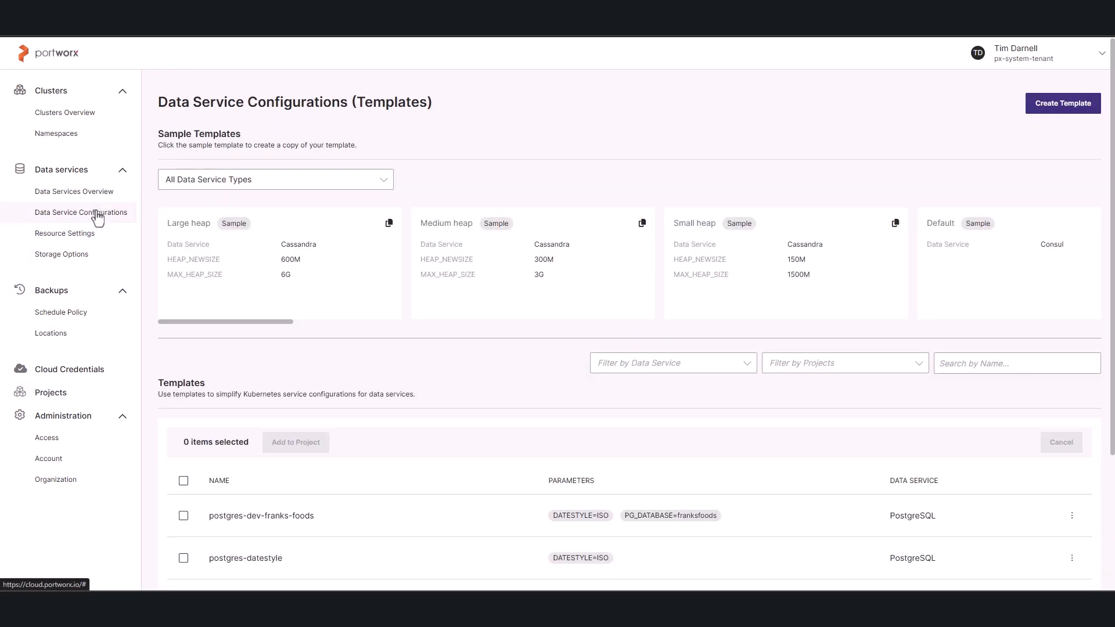
{"action": "left_click", "coordinate": [90, 193]}
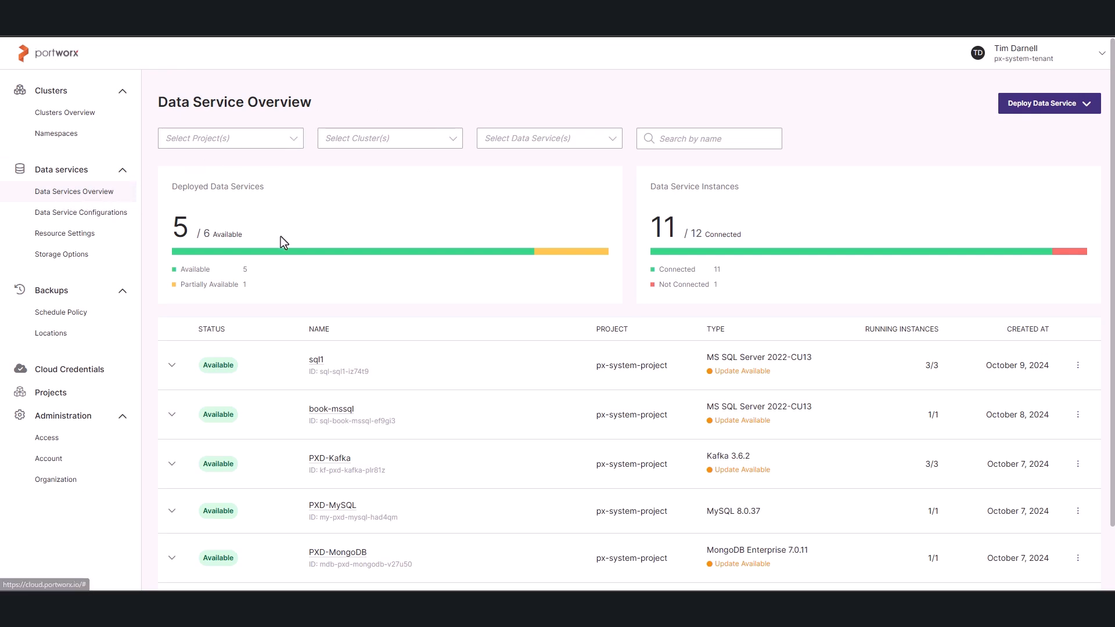
{"action": "scroll", "coordinate": [418, 501], "scroll_direction": "down", "scroll_amount": 2}
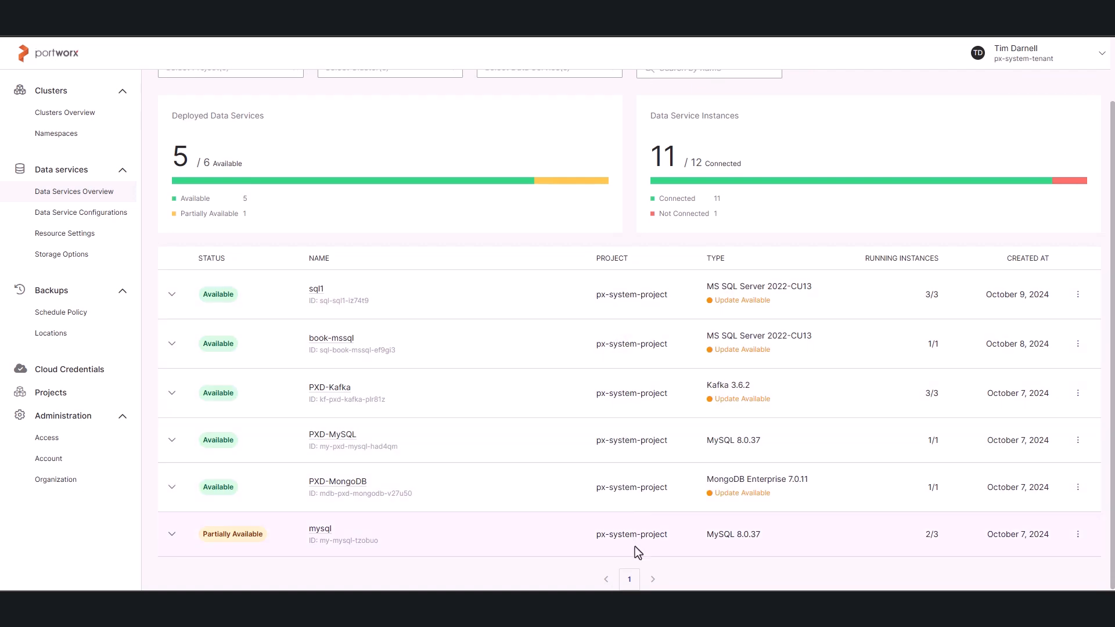
{"action": "left_click_drag", "start_coordinate": [597, 296], "coordinate": [674, 299]}
{"action": "scroll", "coordinate": [486, 336], "scroll_direction": "up", "scroll_amount": 2}
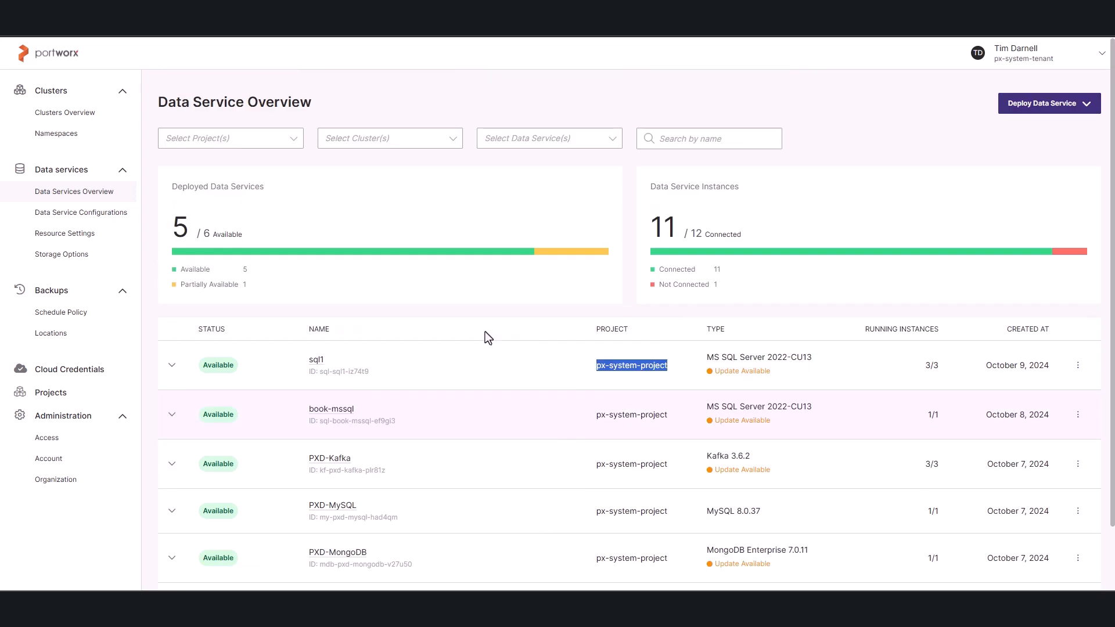
Filter the Data Service Overview to the FranksFoods project.
{"action": "left_click", "coordinate": [291, 142]}
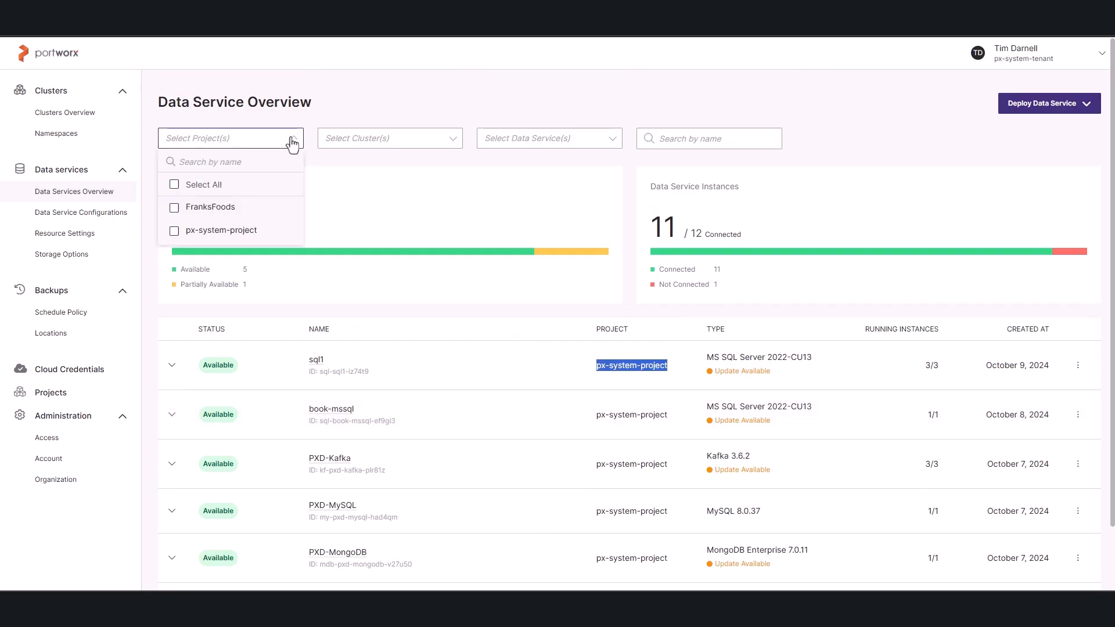
{"action": "left_click", "coordinate": [175, 209]}
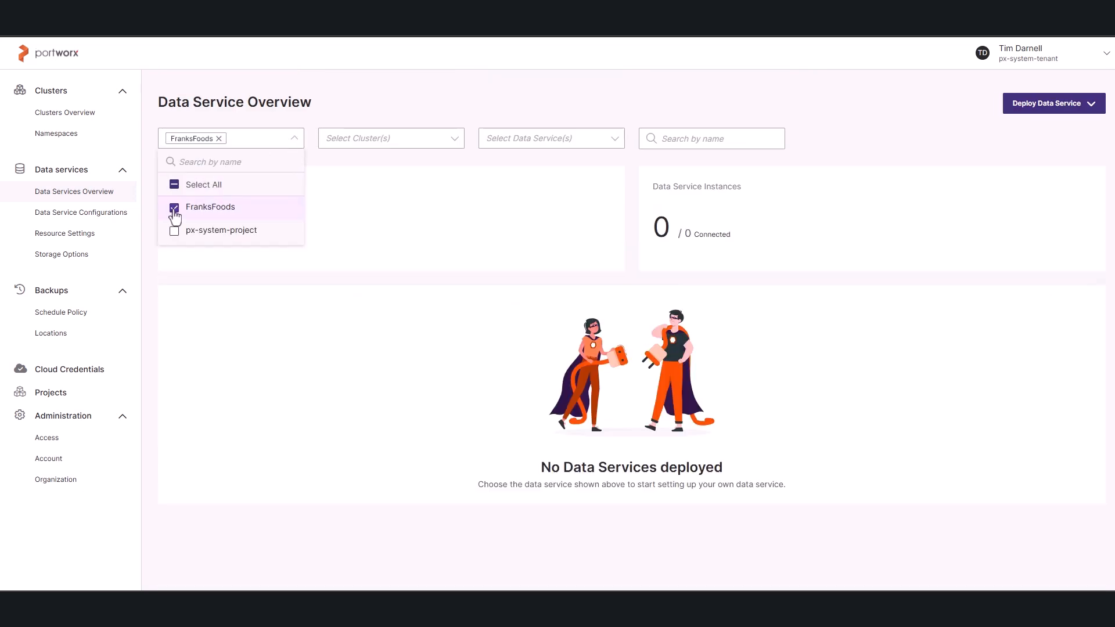
{"action": "left_click", "coordinate": [593, 87]}
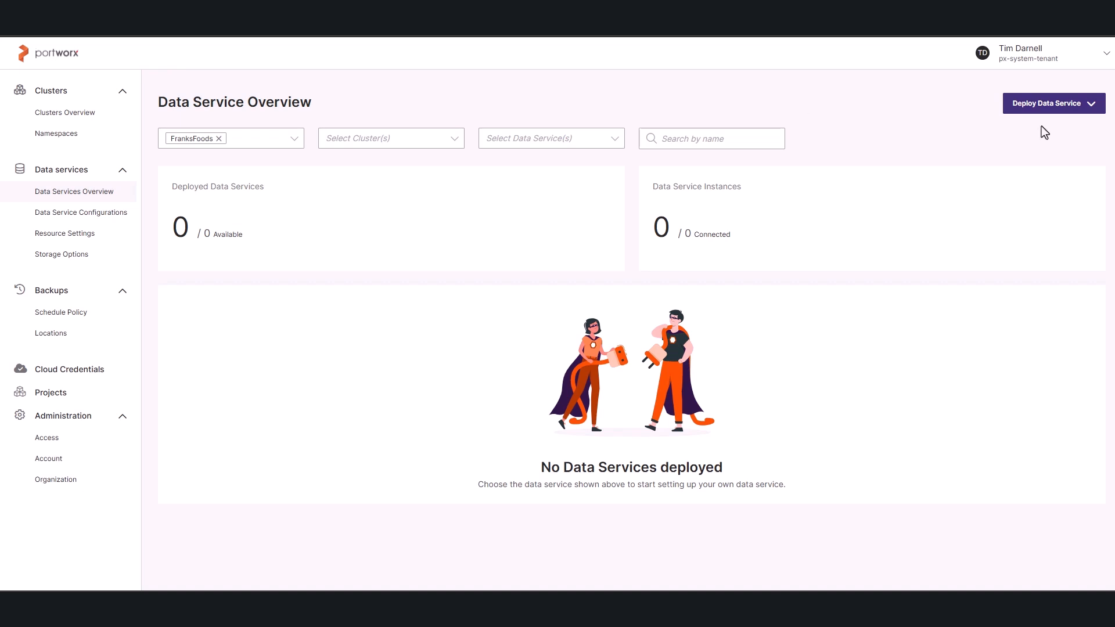
Start a new PostgreSQL data service deployment and name it postgres-pxbbq-dev.
{"action": "left_click", "coordinate": [1092, 108]}
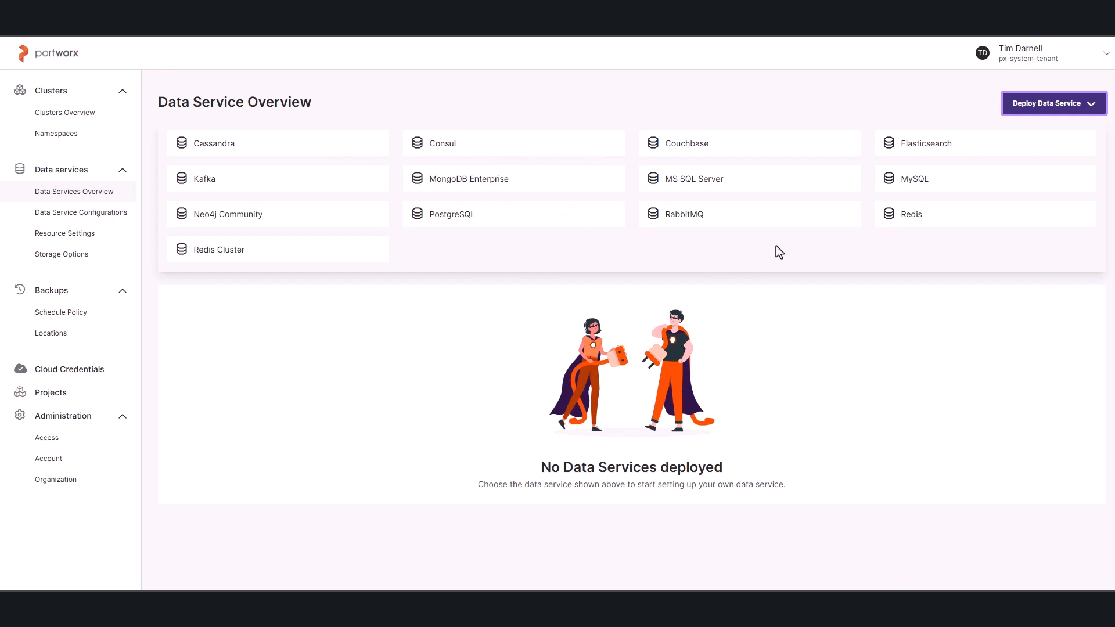
{"action": "left_click", "coordinate": [455, 223]}
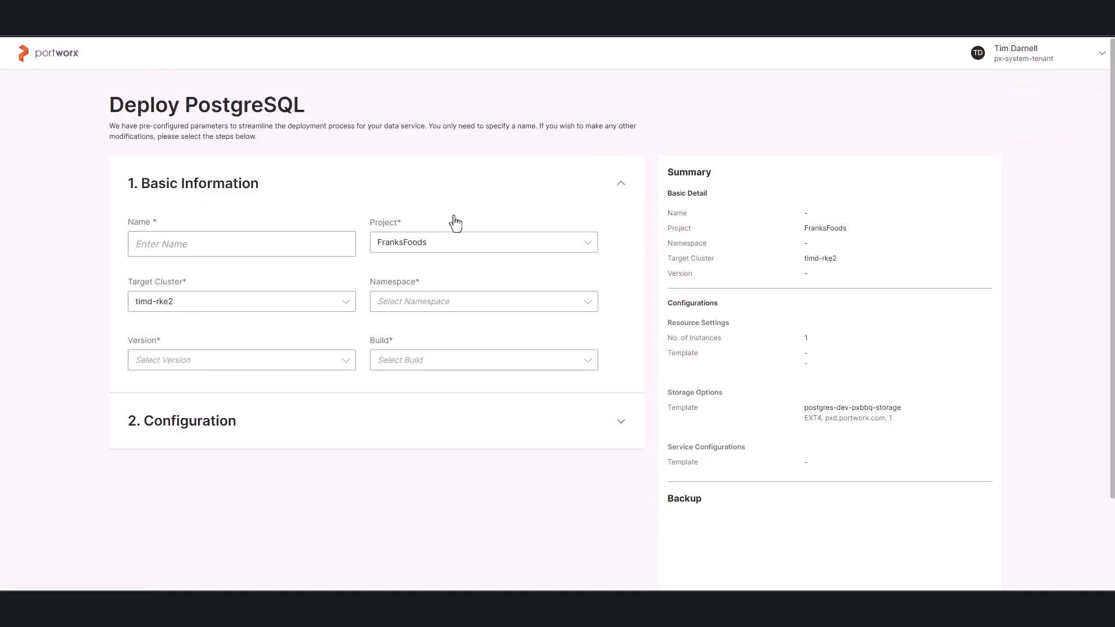
{"action": "left_click", "coordinate": [245, 242]}
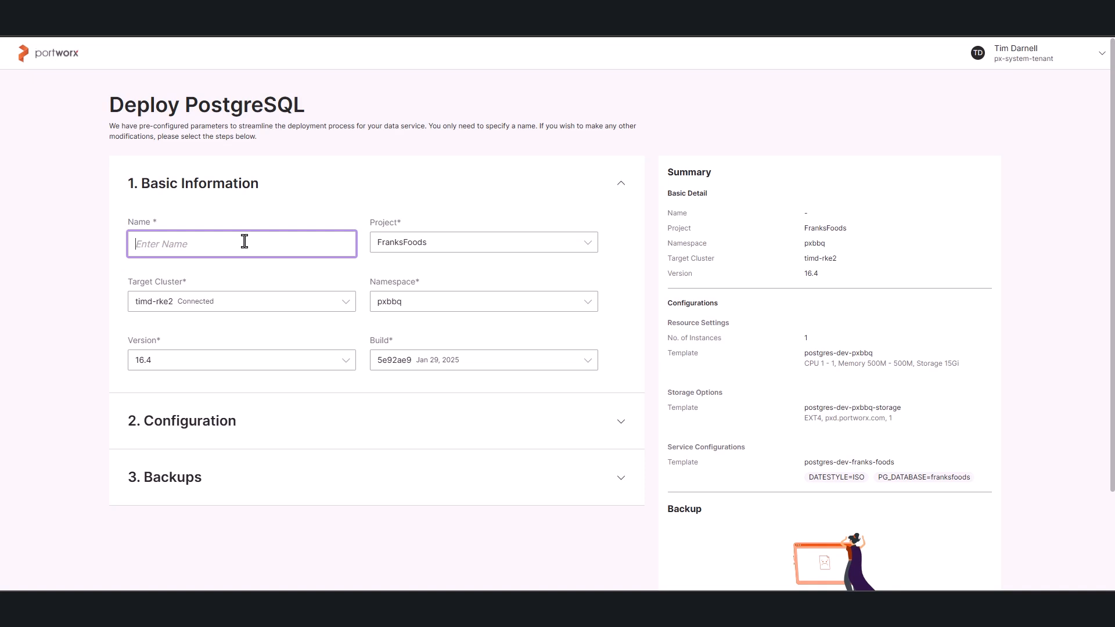
{"action": "type", "text": "postgres-"}
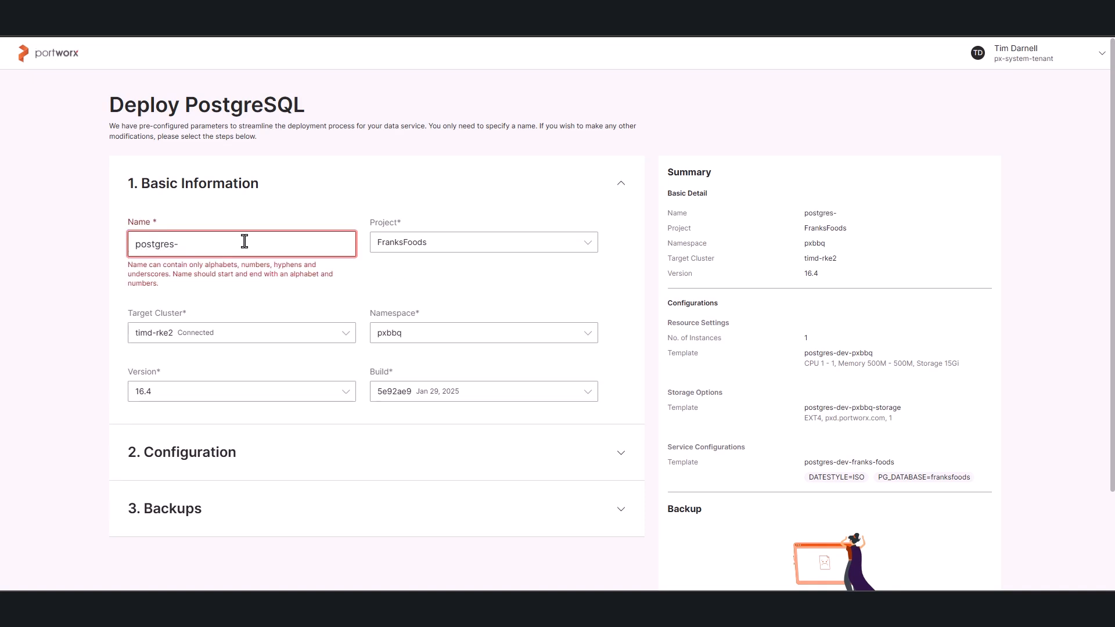
{"action": "type", "text": "pxbbq-dev"}
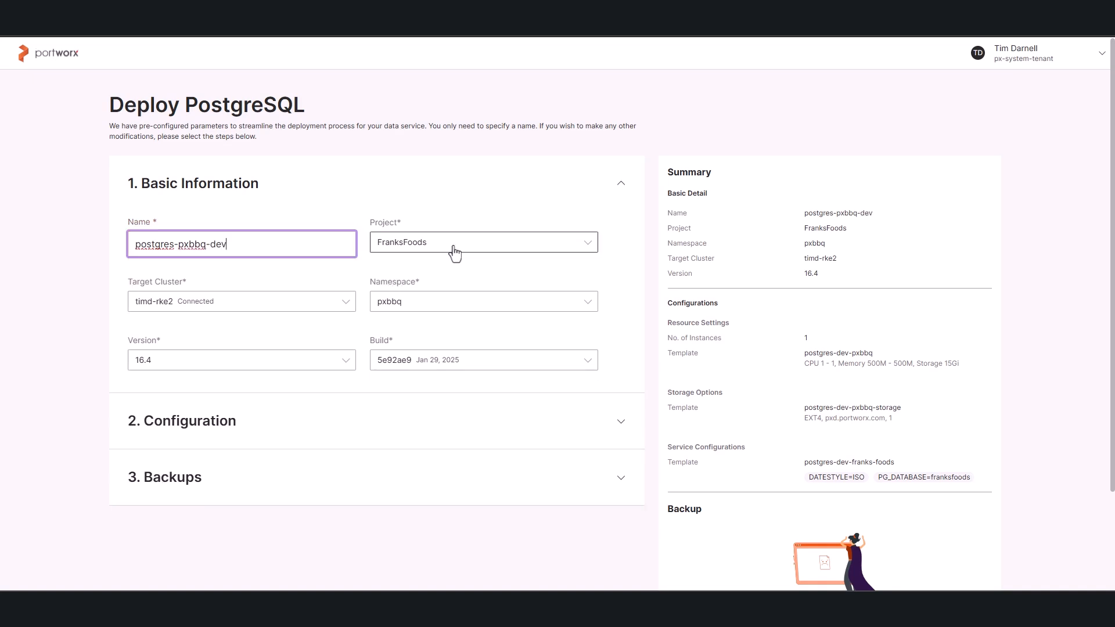
Review the available target clusters, namespaces and PostgreSQL versions in the deployment's basic information, keeping the preselected choices.
{"action": "left_click", "coordinate": [235, 310]}
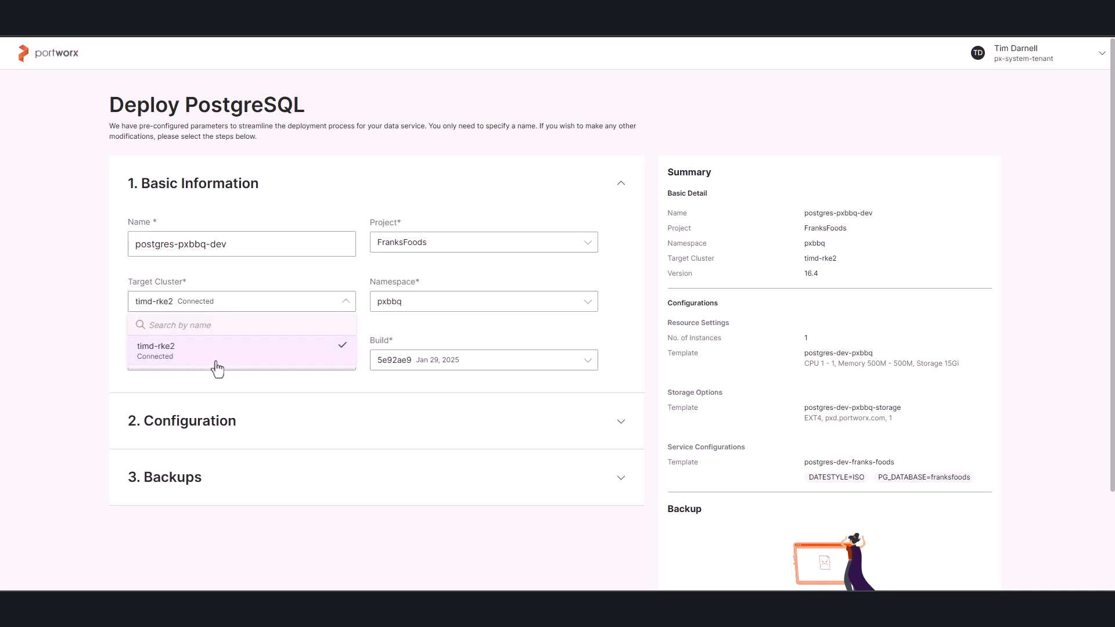
{"action": "left_click", "coordinate": [280, 275]}
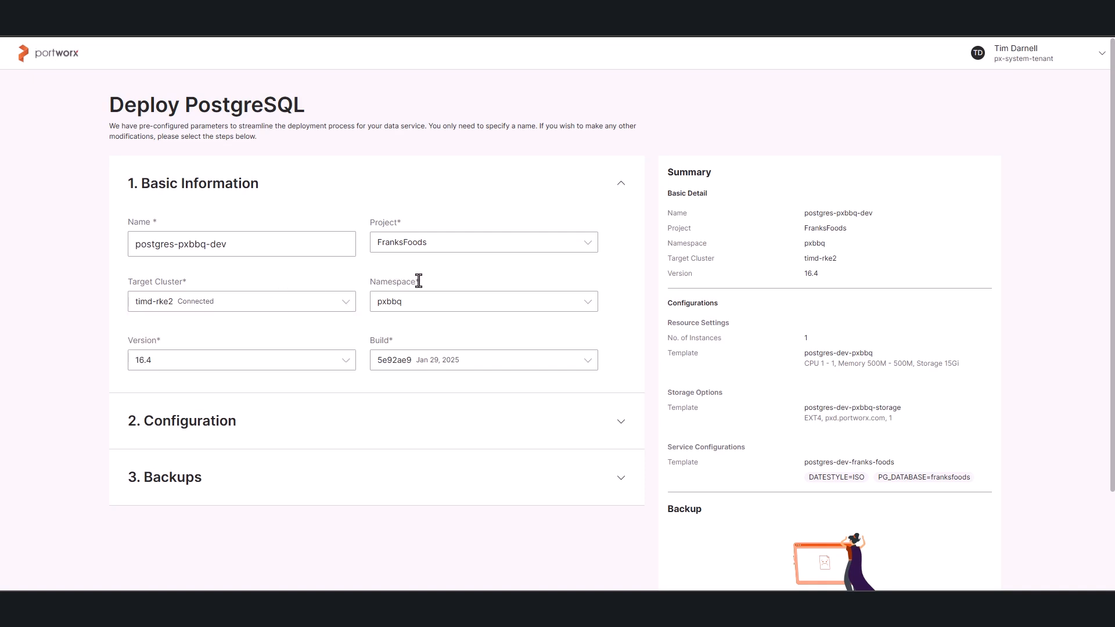
{"action": "left_click", "coordinate": [453, 308]}
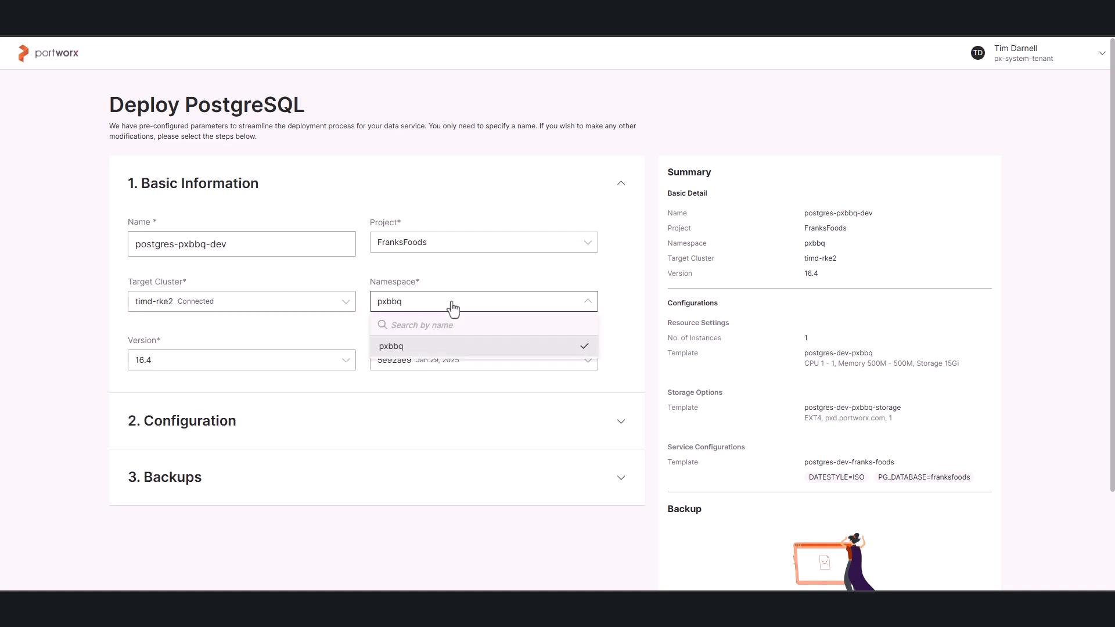
{"action": "left_click", "coordinate": [412, 303]}
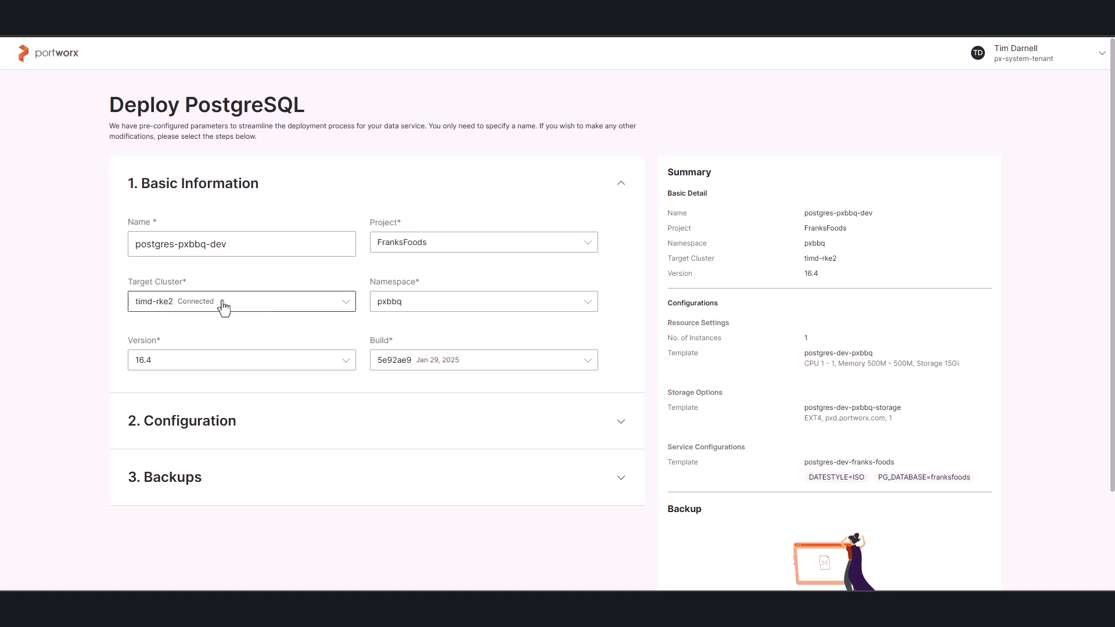
{"action": "left_click", "coordinate": [191, 366]}
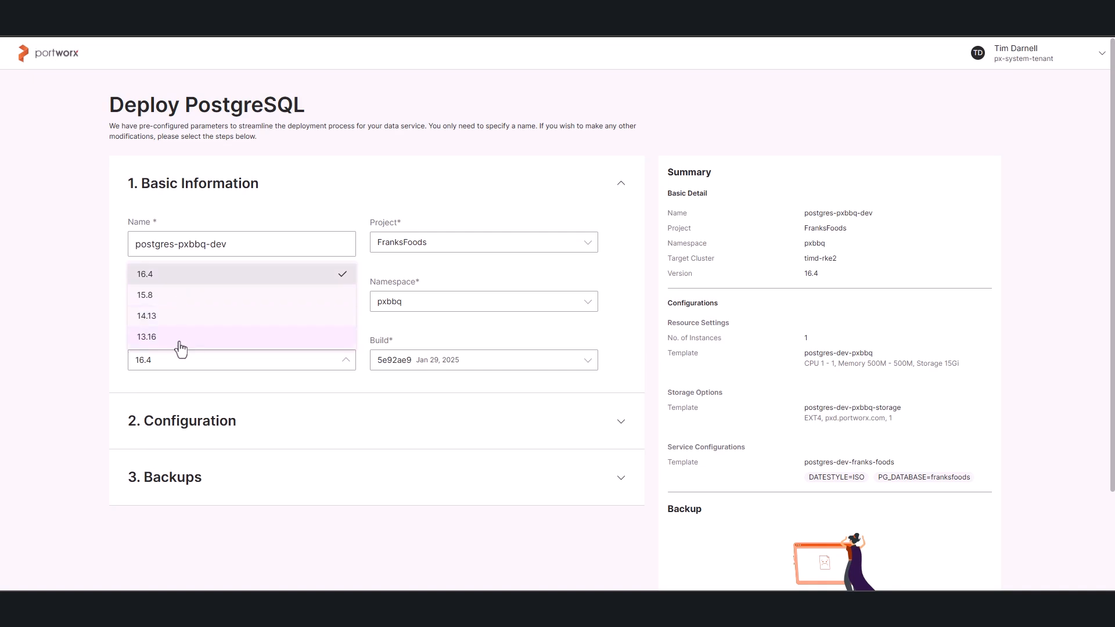
{"action": "left_click", "coordinate": [184, 282]}
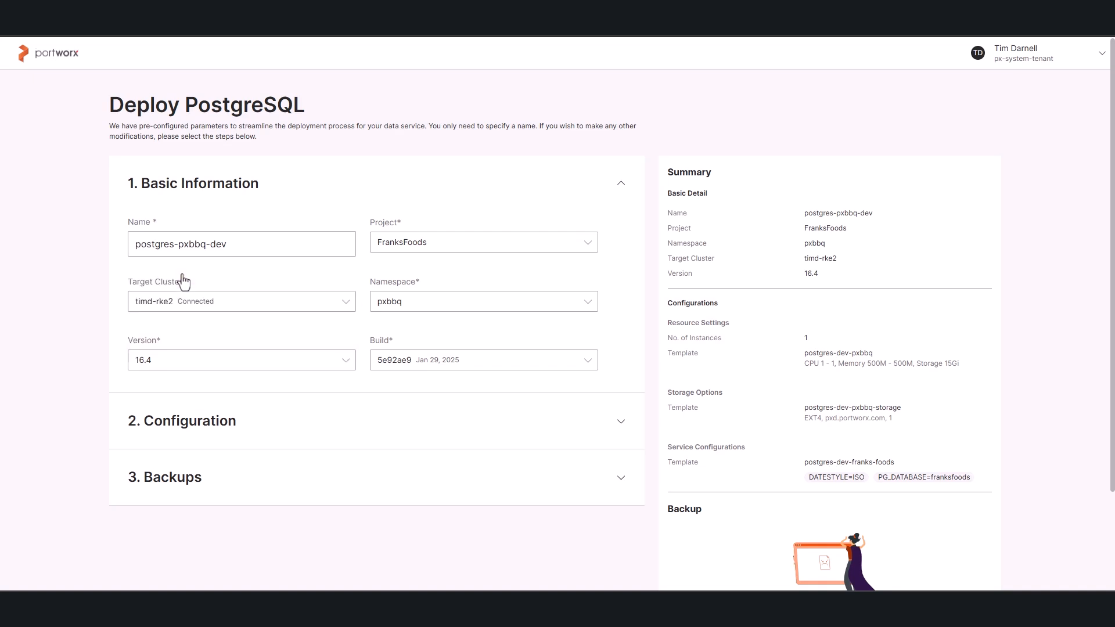
Examine the instance count options and resource settings templates in the deployment's configuration section.
{"action": "left_click", "coordinate": [326, 446]}
{"action": "scroll", "coordinate": [326, 453], "scroll_direction": "down", "scroll_amount": 4}
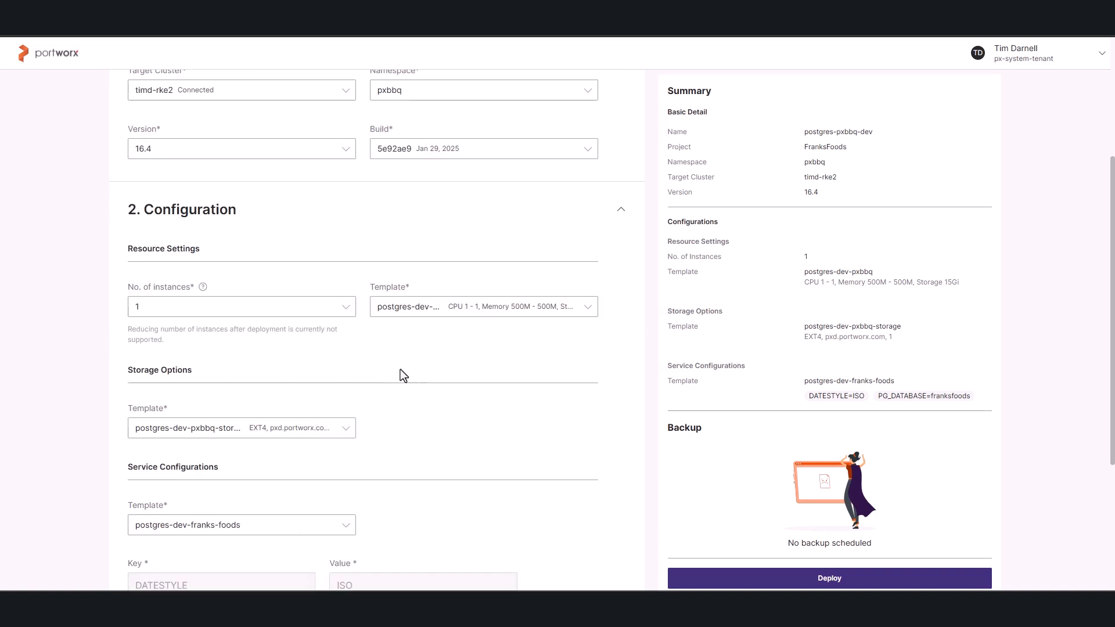
{"action": "left_click", "coordinate": [309, 308]}
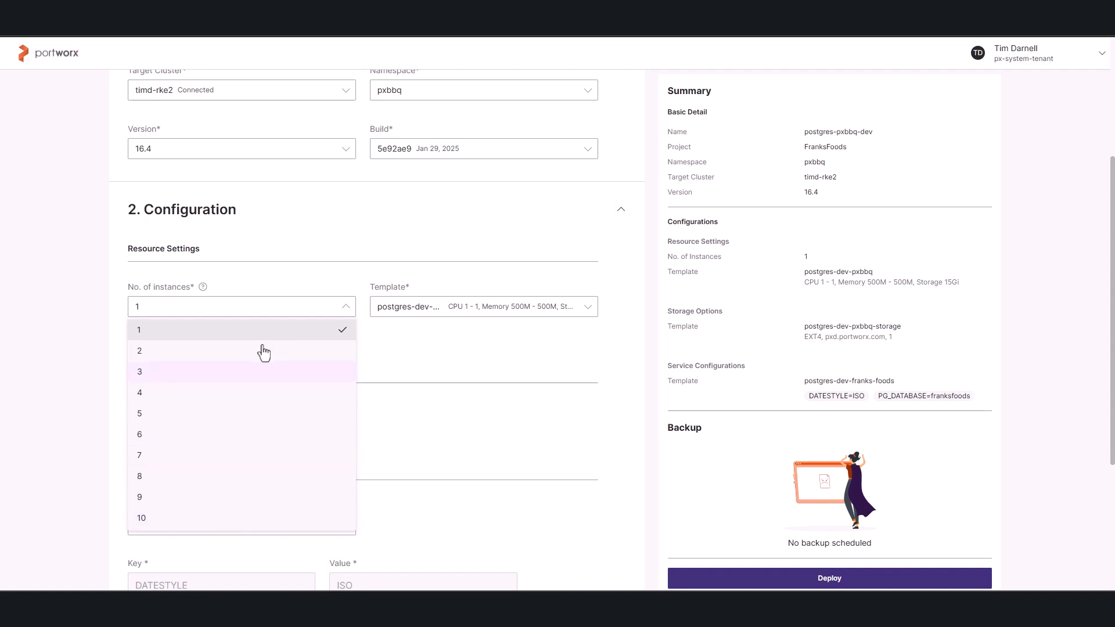
{"action": "left_click", "coordinate": [291, 282]}
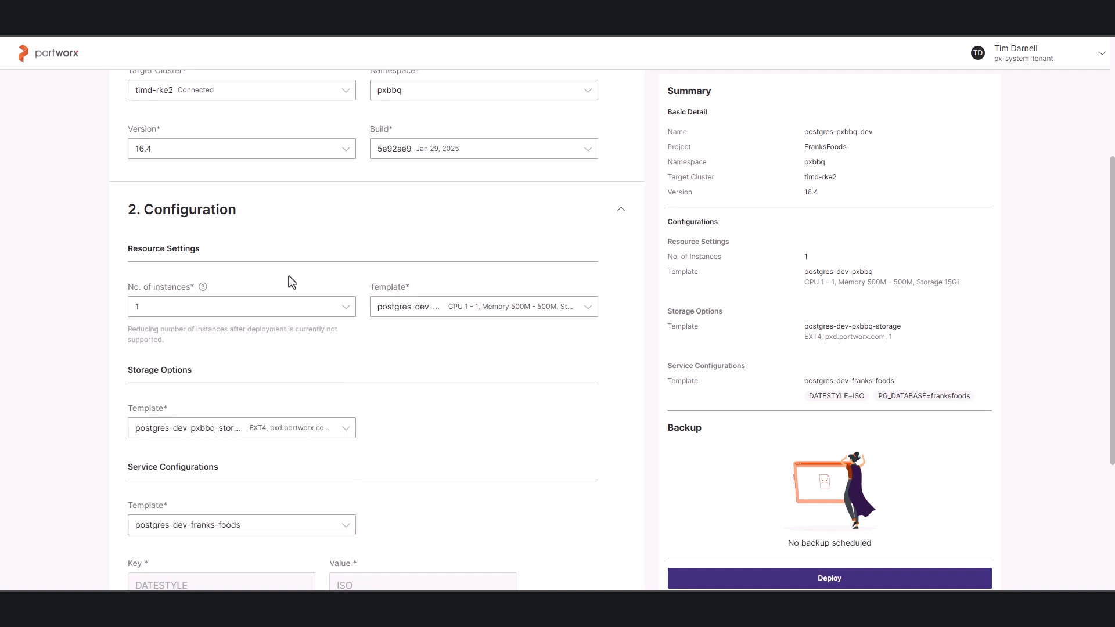
{"action": "left_click", "coordinate": [425, 316]}
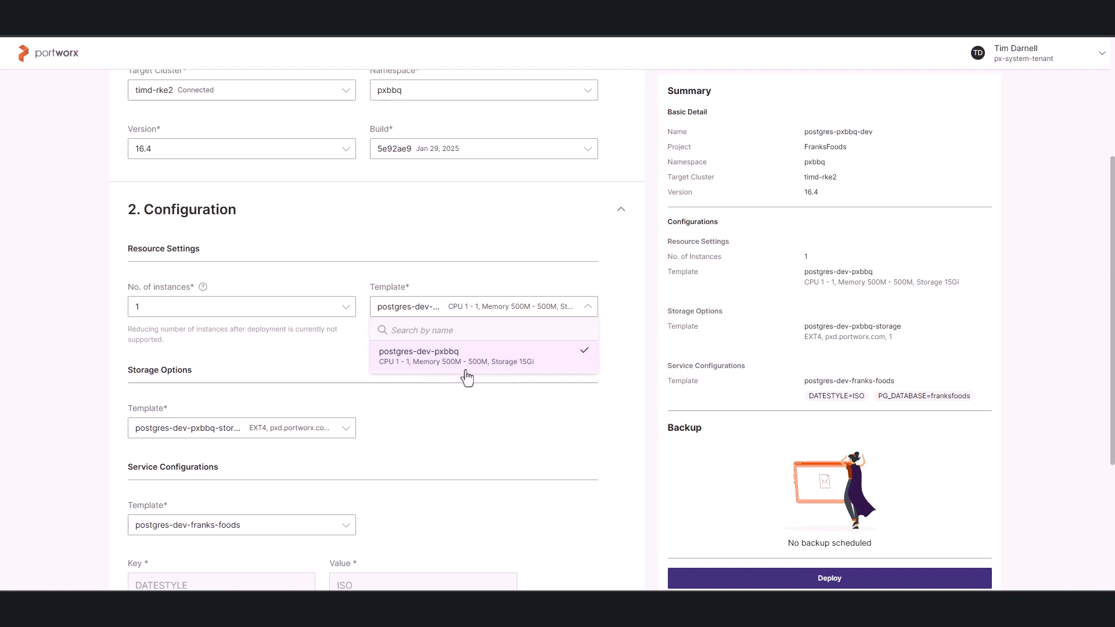
{"action": "left_click", "coordinate": [309, 361]}
Examine the storage options template, the service configuration keys and values, and the load balancer setting of the deployment.
{"action": "scroll", "coordinate": [313, 412], "scroll_direction": "down", "scroll_amount": 1}
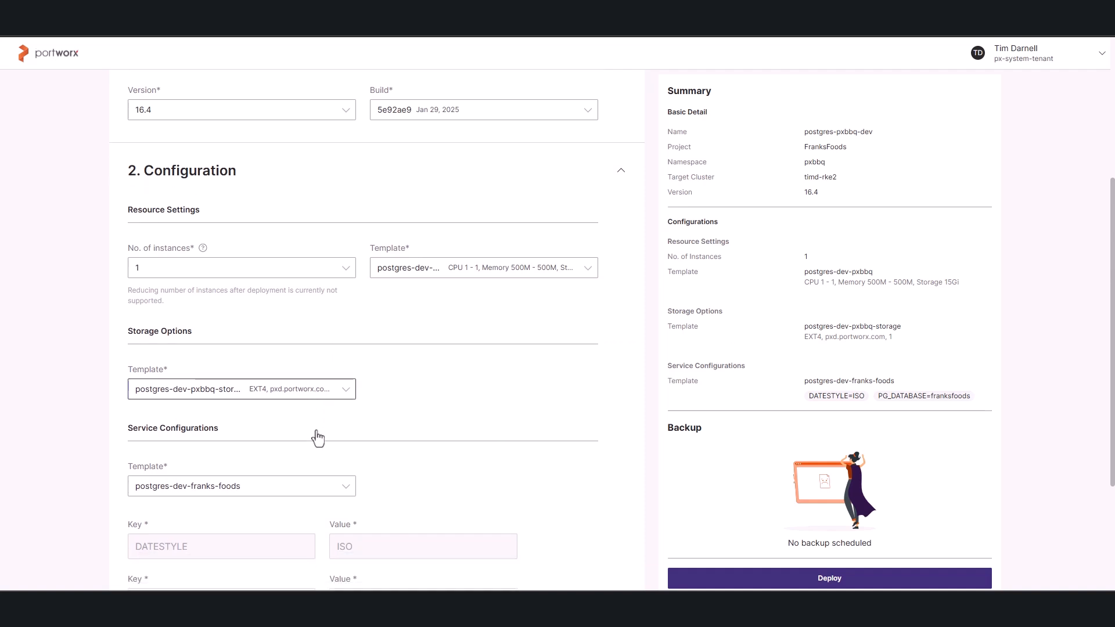
{"action": "left_click", "coordinate": [254, 385]}
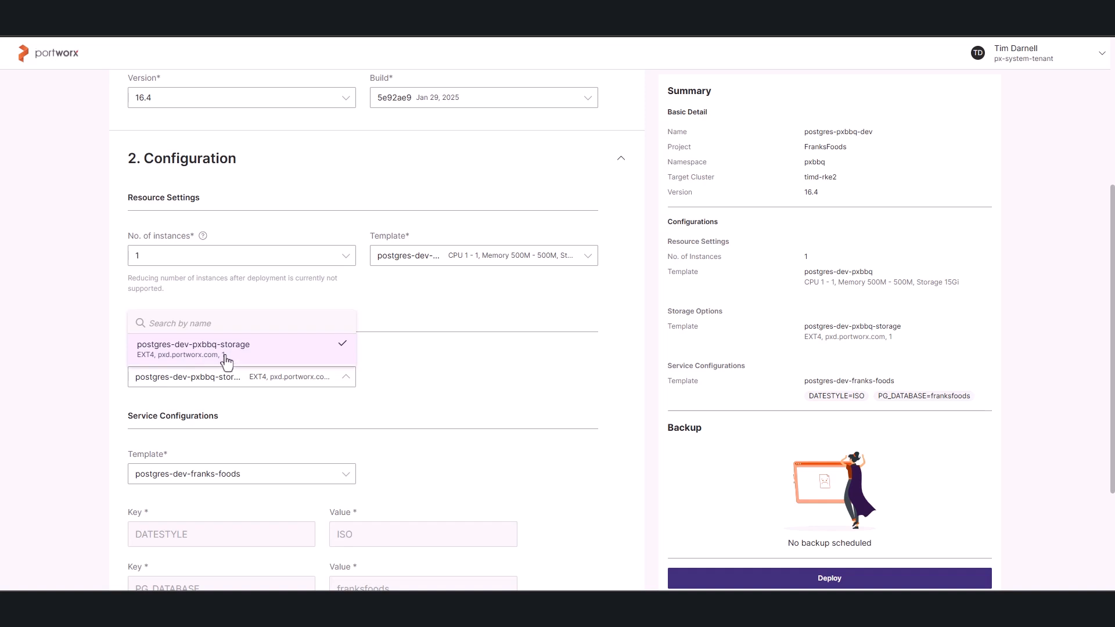
{"action": "left_click", "coordinate": [465, 370]}
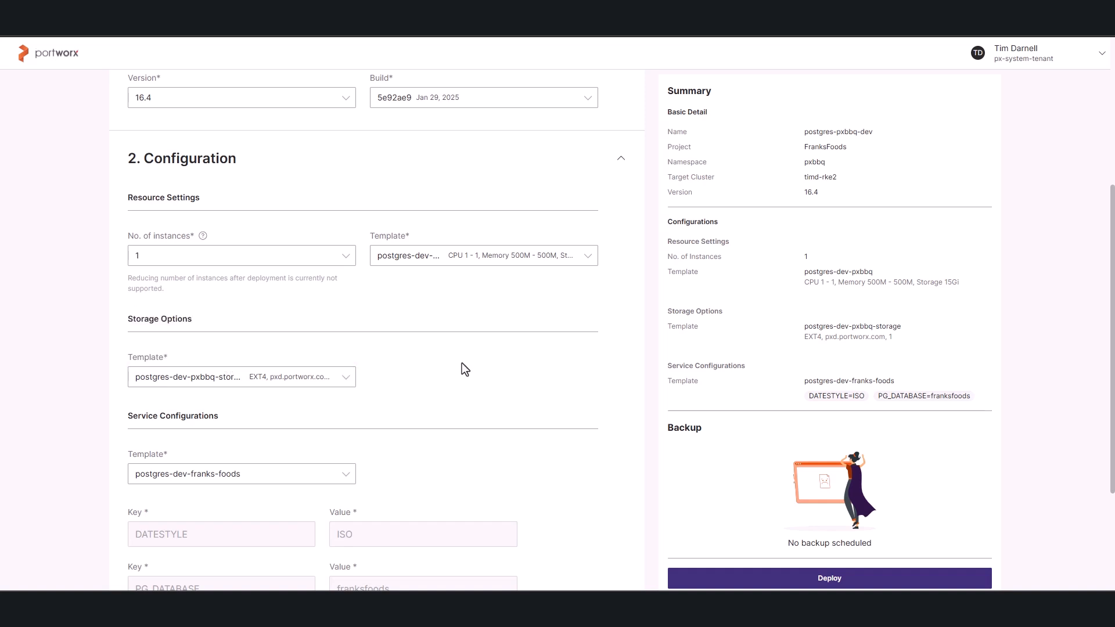
{"action": "scroll", "coordinate": [462, 368], "scroll_direction": "down", "scroll_amount": 2}
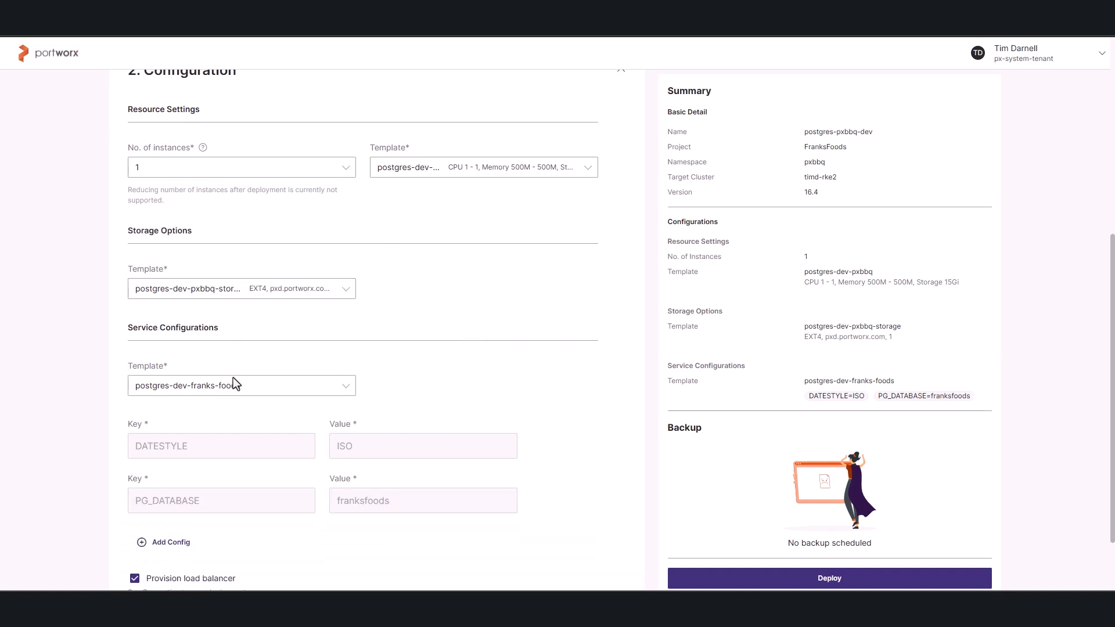
{"action": "scroll", "coordinate": [231, 411], "scroll_direction": "down", "scroll_amount": 1}
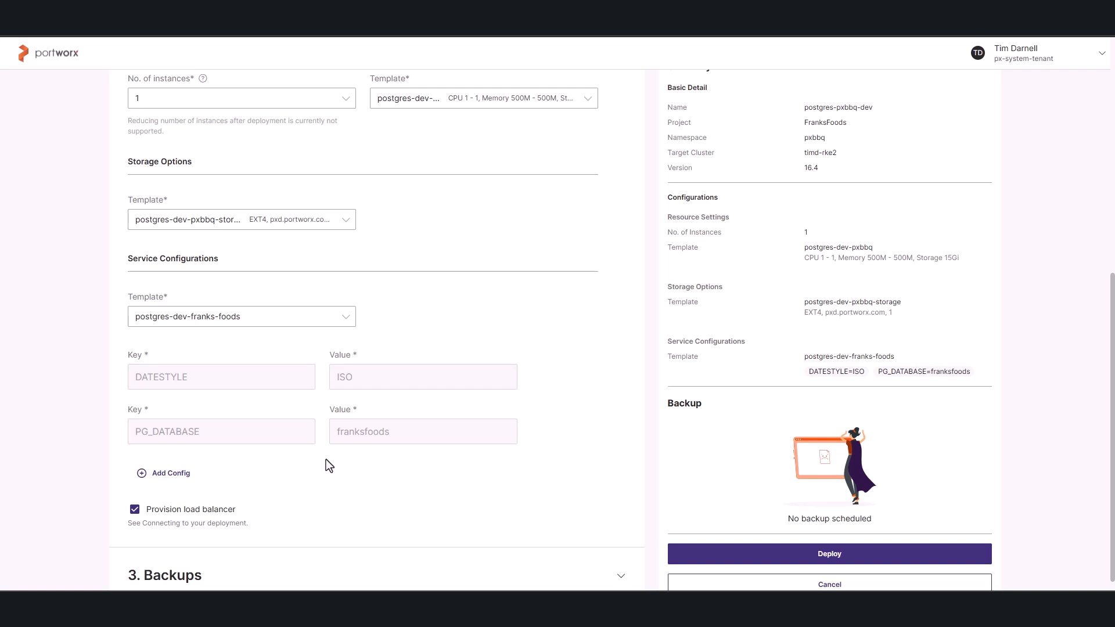
{"action": "scroll", "coordinate": [457, 459], "scroll_direction": "down", "scroll_amount": 1}
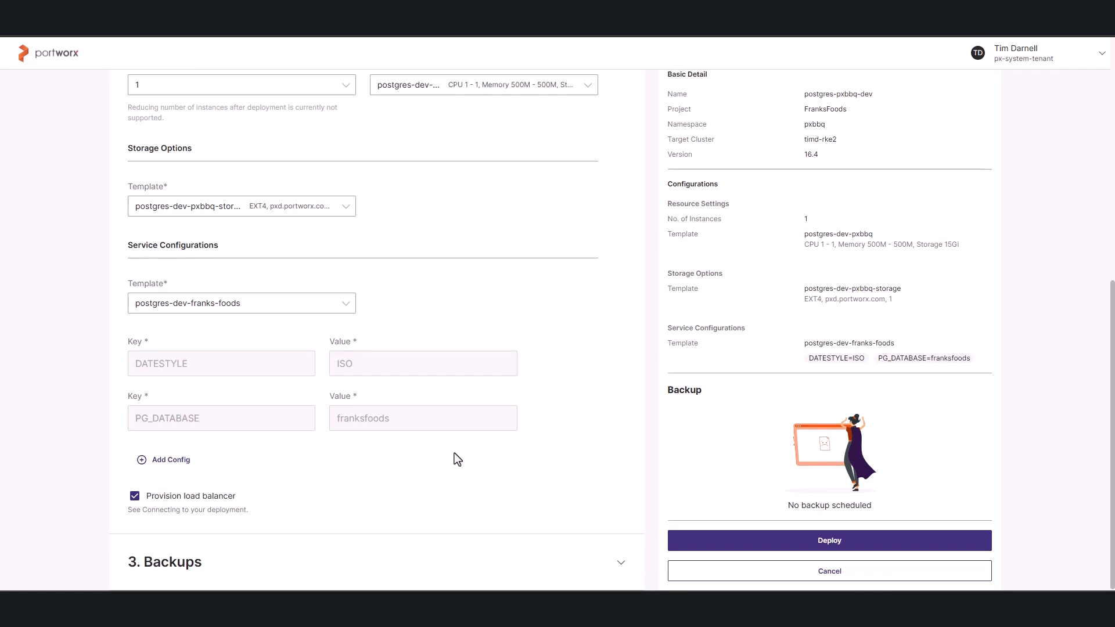
Set the deployment's backup schedule to Daily with px-marketing-aws as the backup location.
{"action": "left_click", "coordinate": [360, 562]}
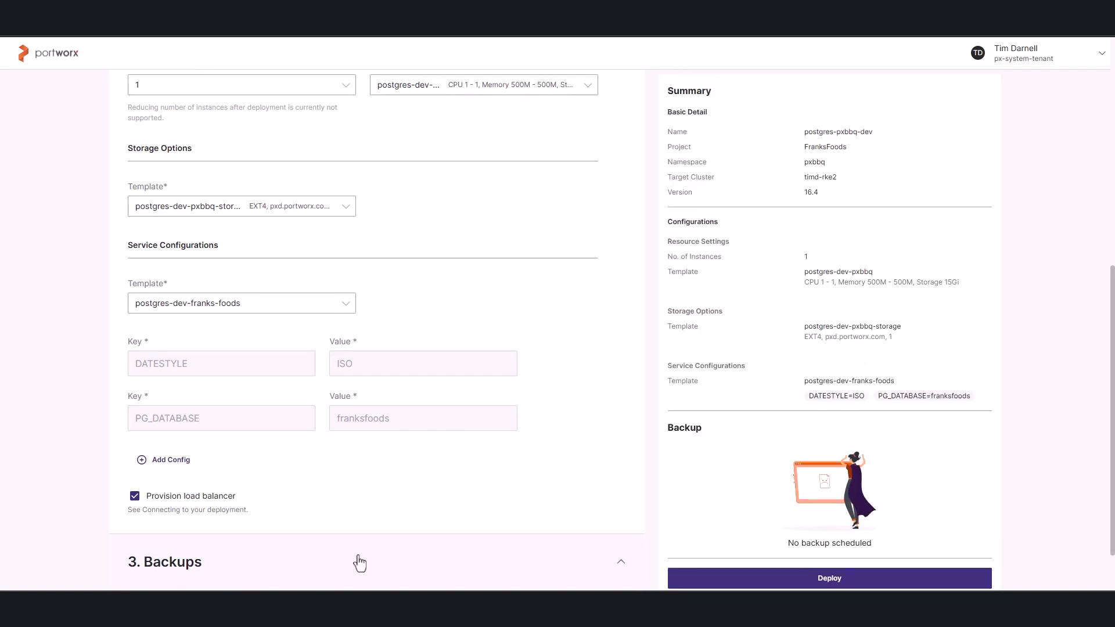
{"action": "scroll", "coordinate": [413, 508], "scroll_direction": "down", "scroll_amount": 2}
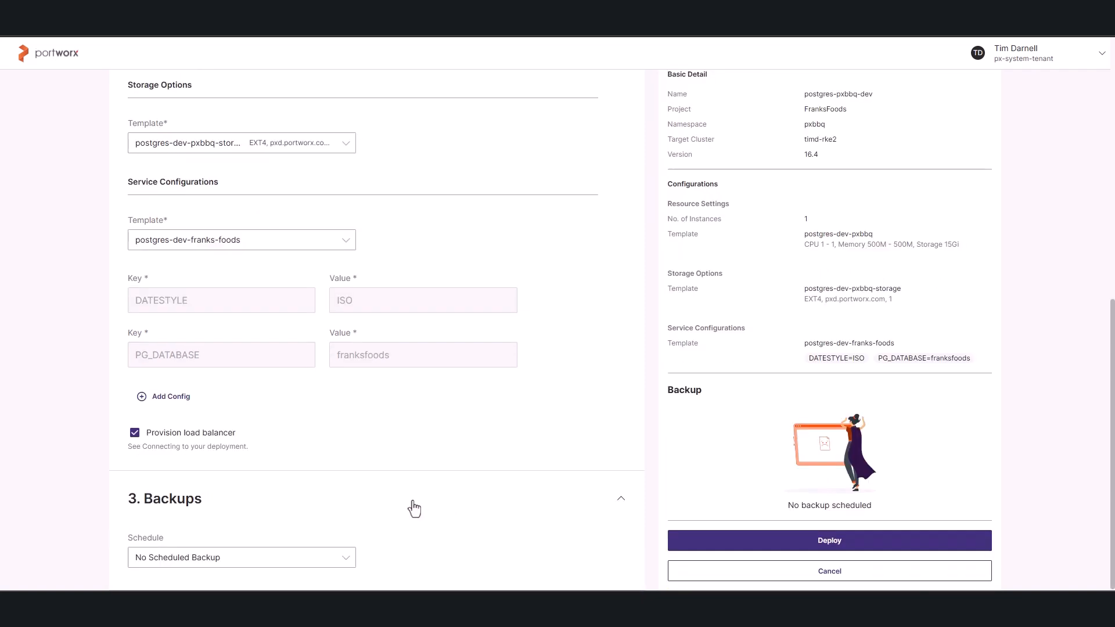
{"action": "left_click", "coordinate": [224, 561]}
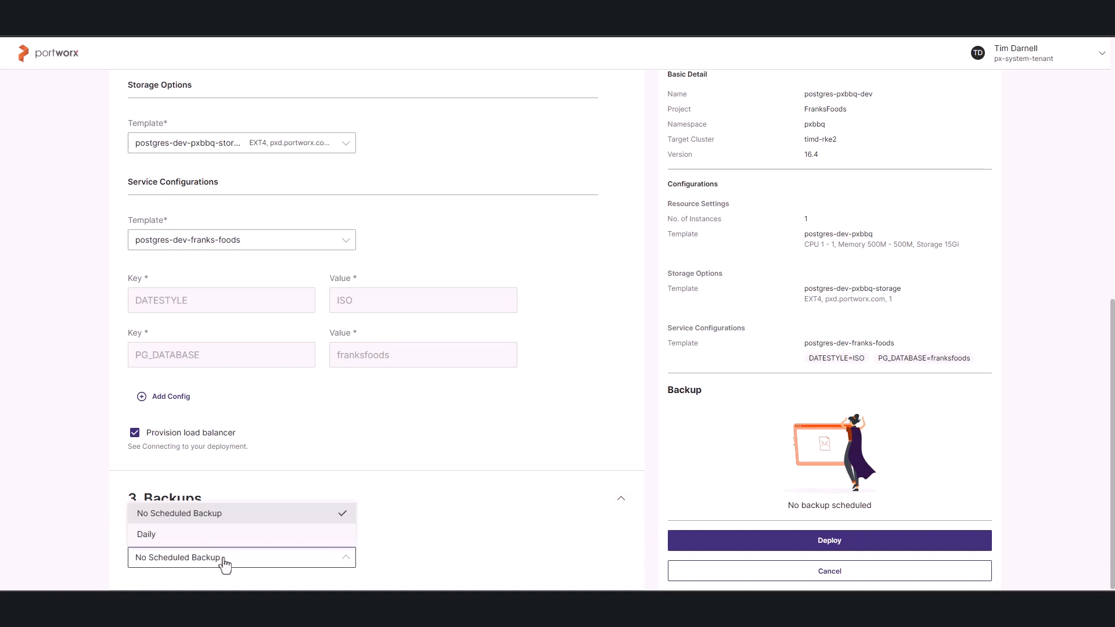
{"action": "left_click", "coordinate": [202, 535]}
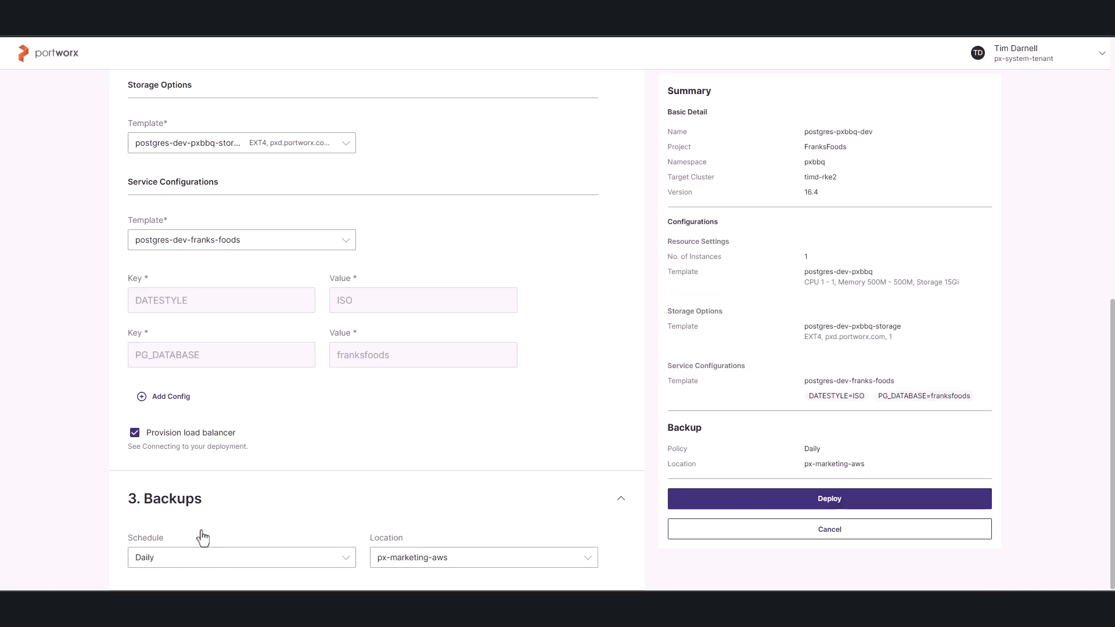
{"action": "left_click", "coordinate": [434, 567]}
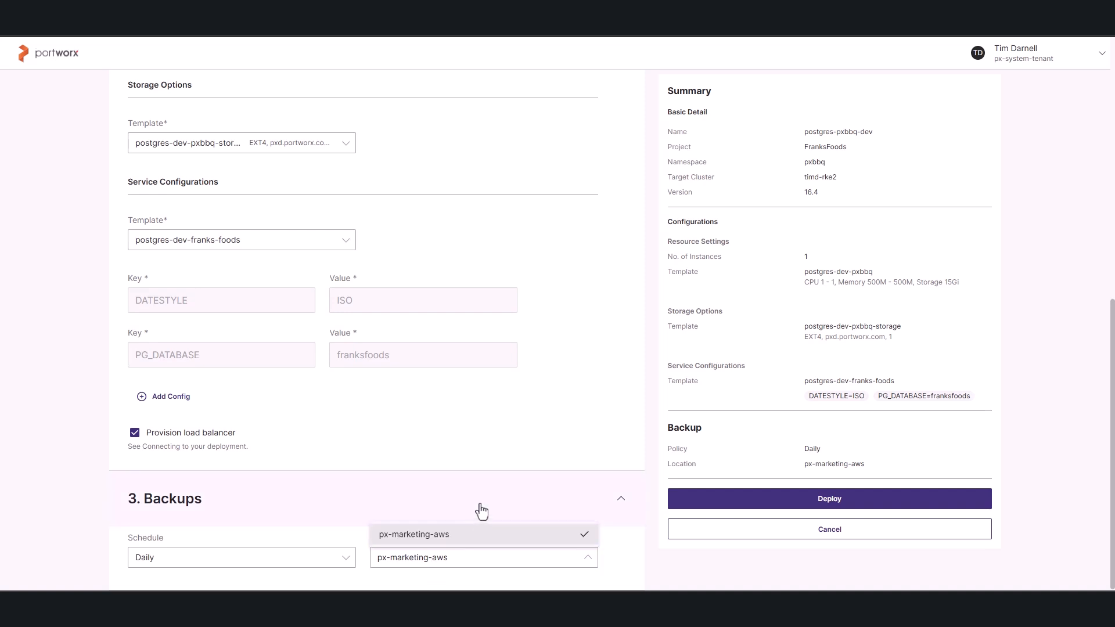
{"action": "left_click", "coordinate": [468, 539]}
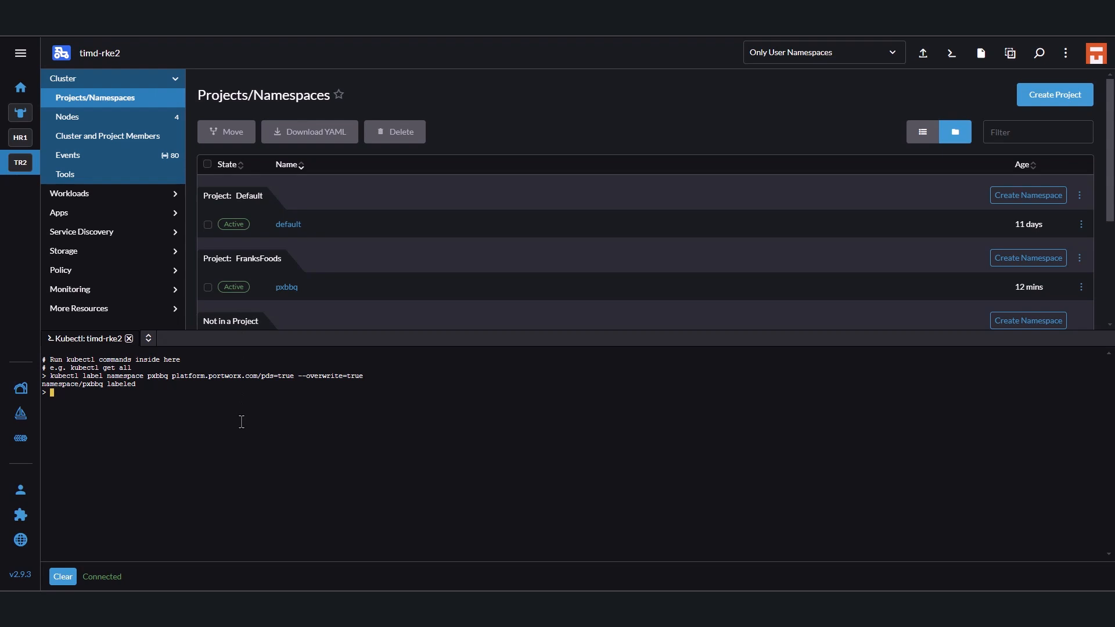
Switch to Rancher's kubectl shell for timd-rke2, clear it, and try to run "watch k get all -n pxbbq".
{"action": "type", "text": "clear"}
{"action": "key", "text": "Return"}
{"action": "type", "text": "watch"}
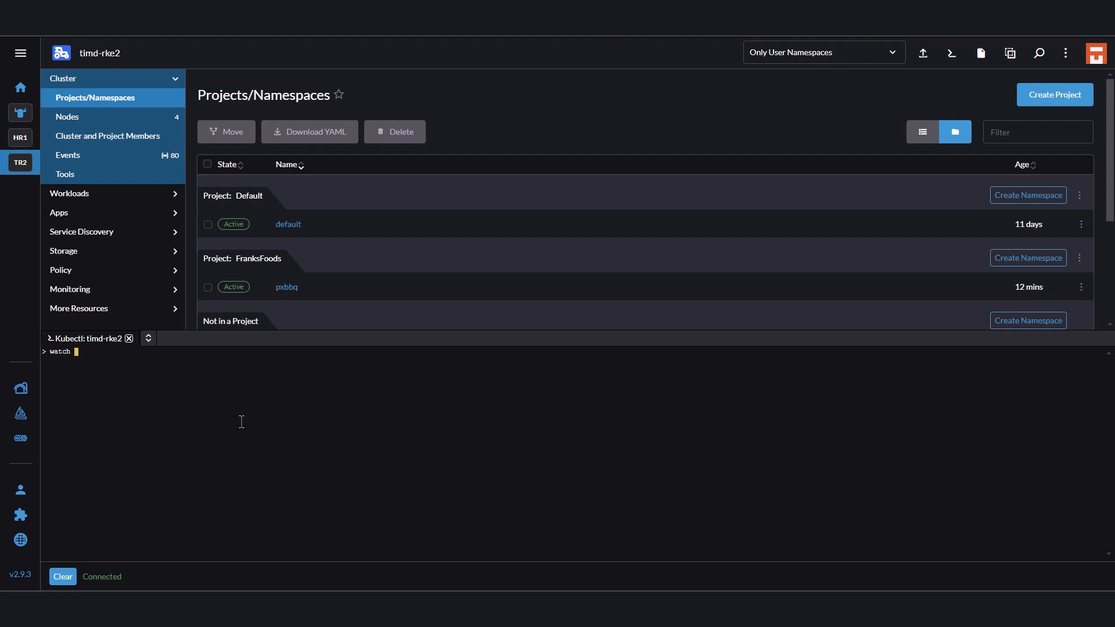
{"action": "type", "text": " k all"}
{"action": "key", "text": "BackSpace"}
{"action": "key", "text": "BackSpace"}
{"action": "key", "text": "BackSpace"}
{"action": "type", "text": "get all -n pxbbq"}
{"action": "key", "text": "Return"}
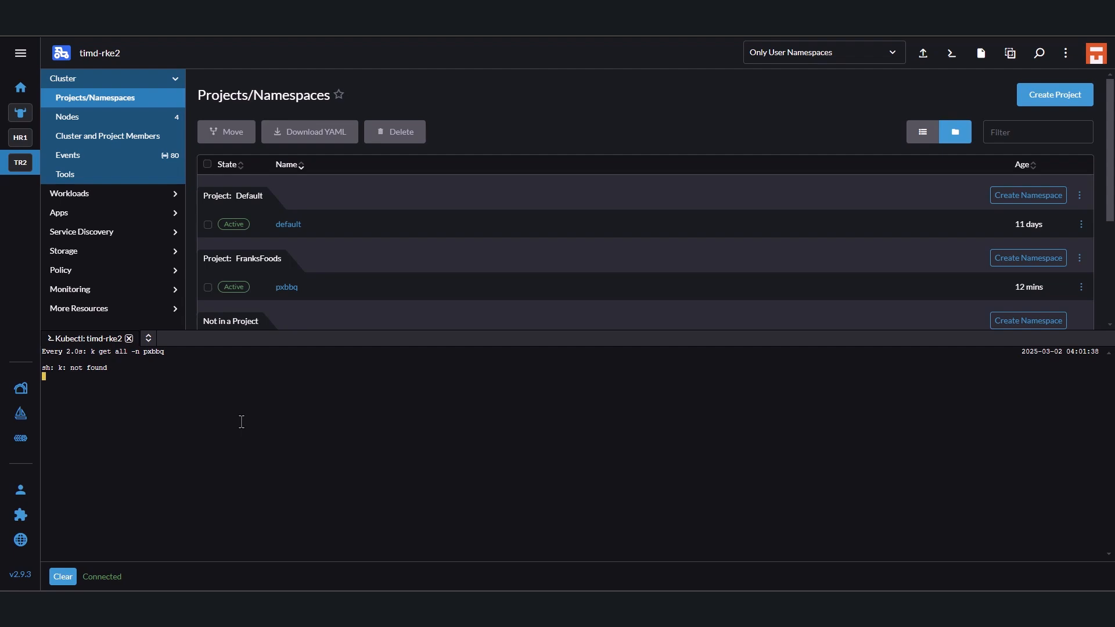
Stop the running watch and rerun it with the full command name as "watch kubectl get all -n pxbbq".
{"action": "key", "text": "ctrl+c"}
{"action": "key", "text": "Up"}
{"action": "key", "text": "Left"}
{"action": "key", "text": "Left"}
{"action": "key", "text": "Left"}
{"action": "key", "text": "Left"}
{"action": "key", "text": "Left"}
{"action": "key", "text": "Left"}
{"action": "key", "text": "Left"}
{"action": "key", "text": "Left"}
{"action": "key", "text": "Left"}
{"action": "key", "text": "Left"}
{"action": "key", "text": "Left"}
{"action": "key", "text": "Left"}
{"action": "key", "text": "Left"}
{"action": "key", "text": "Left"}
{"action": "key", "text": "Left"}
{"action": "key", "text": "Left"}
{"action": "type", "text": "ubectl"}
{"action": "key", "text": "Return"}
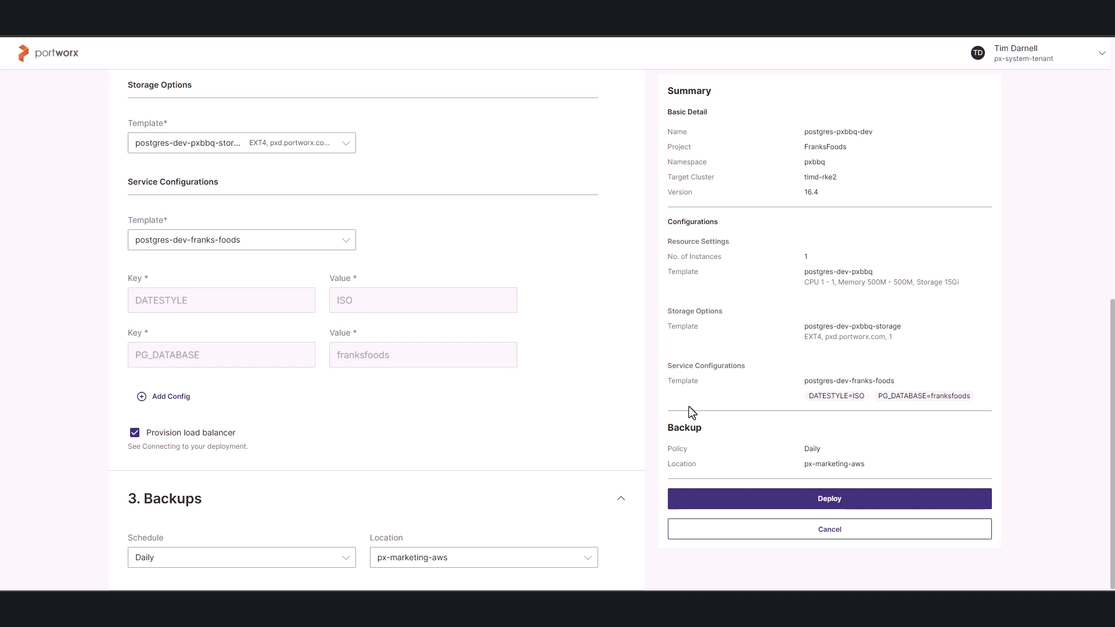
Switch back to Portworx Data Services and deploy the configured postgres-pxbbq-dev data service.
{"action": "left_click", "coordinate": [871, 503]}
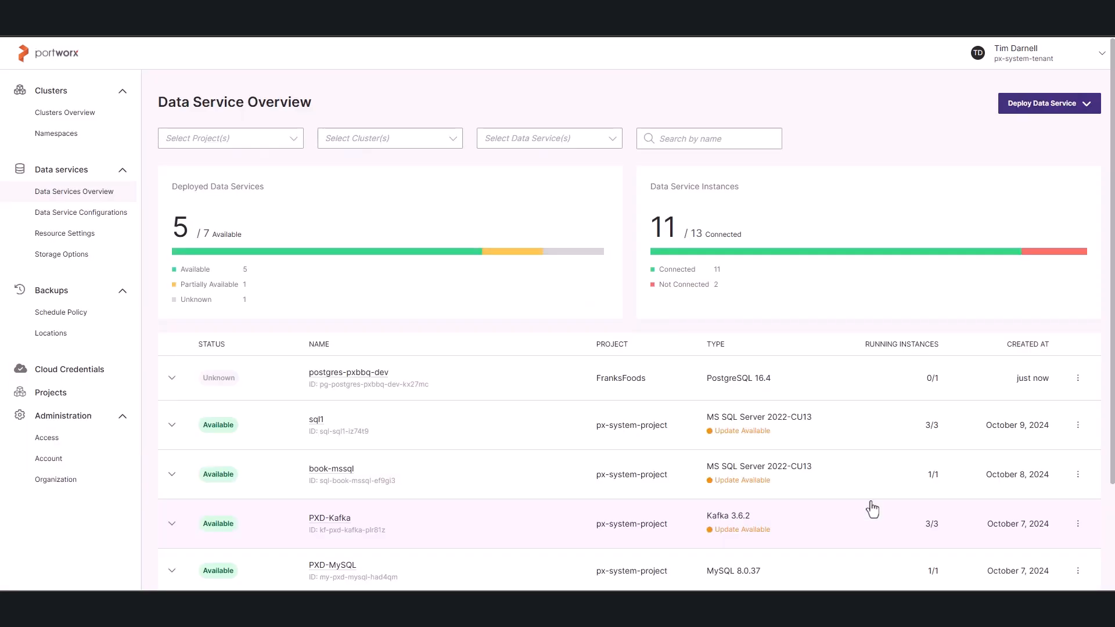
Filter the Data Service Overview to the FranksFoods project and examine postgres-pxbbq-dev's instance and connection details.
{"action": "left_click", "coordinate": [294, 138]}
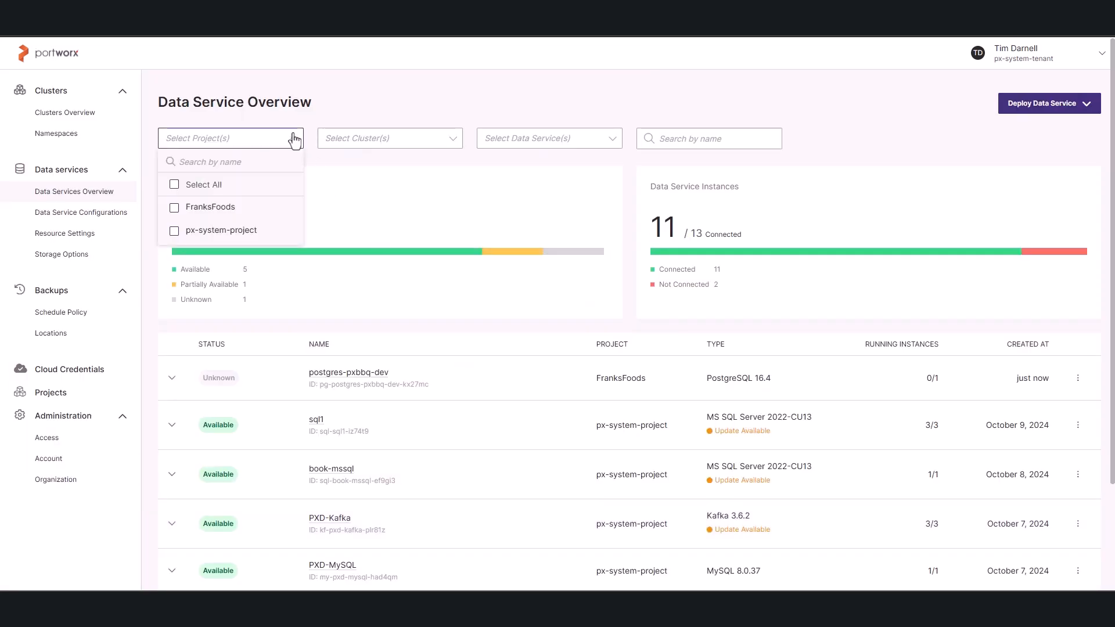
{"action": "left_click", "coordinate": [175, 207]}
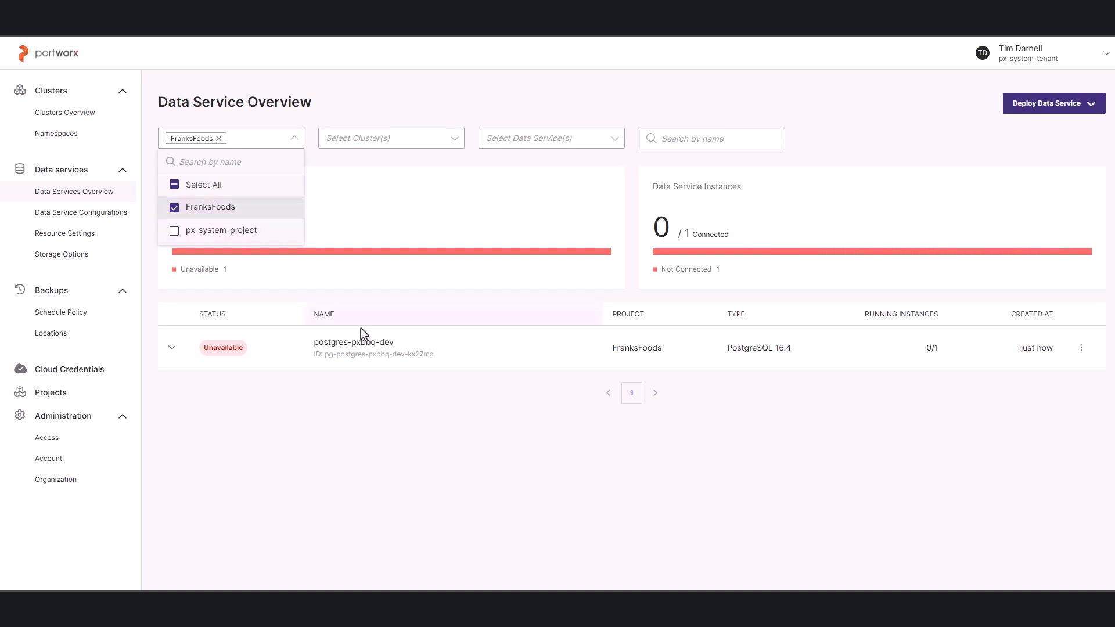
{"action": "left_click", "coordinate": [172, 347]}
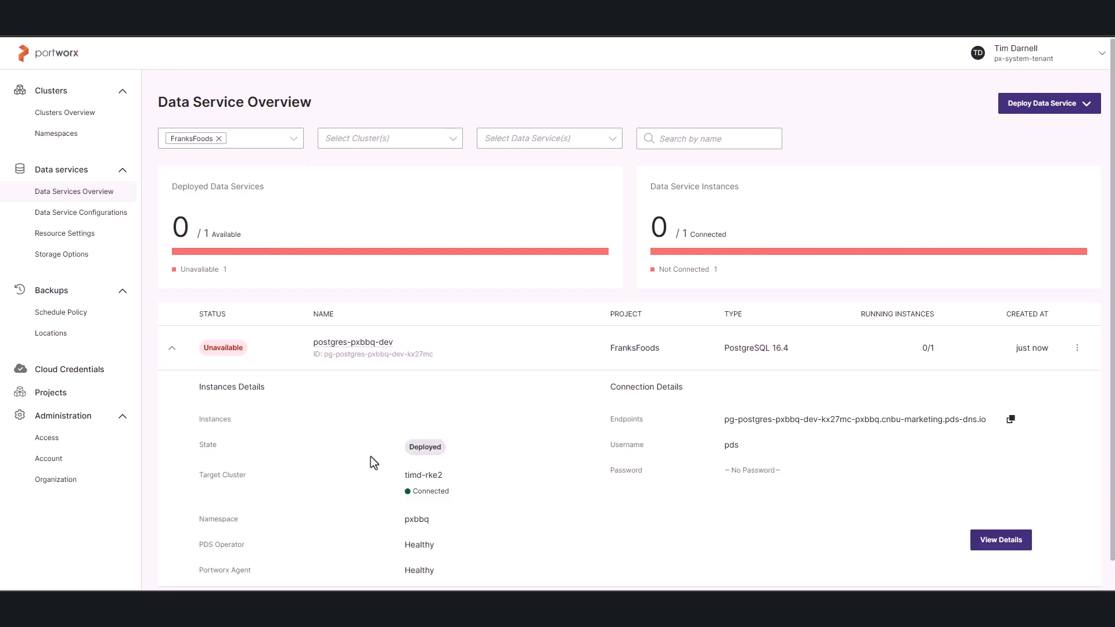
{"action": "scroll", "coordinate": [552, 474], "scroll_direction": "down", "scroll_amount": 1}
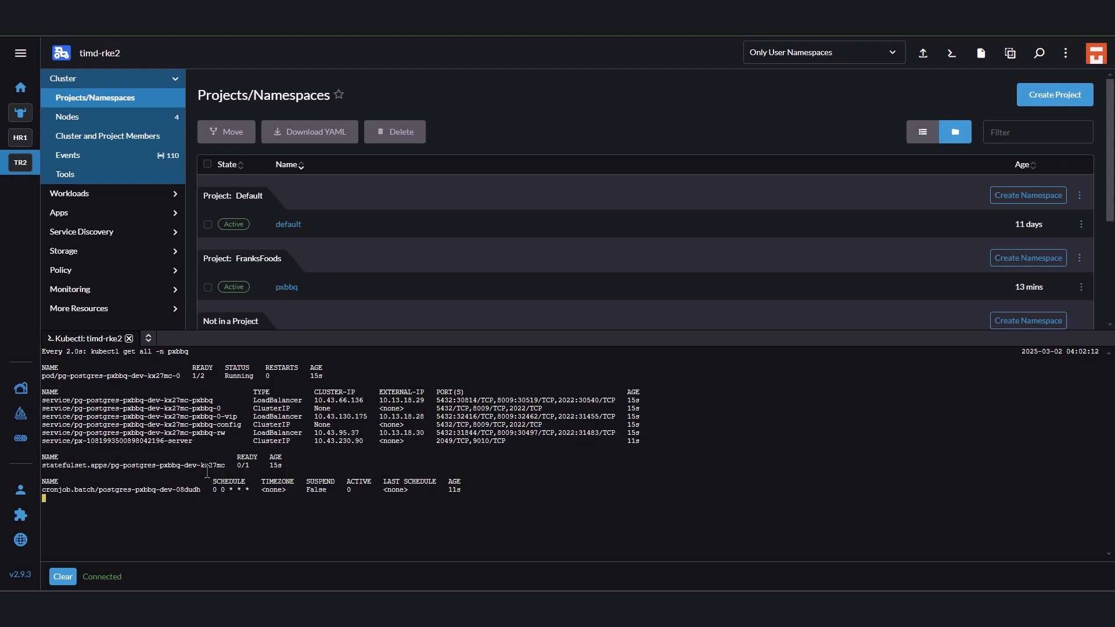
Stop the running watch in the timd-rke2 kubectl shell and clear the terminal.
{"action": "key", "text": "ctrl+c"}
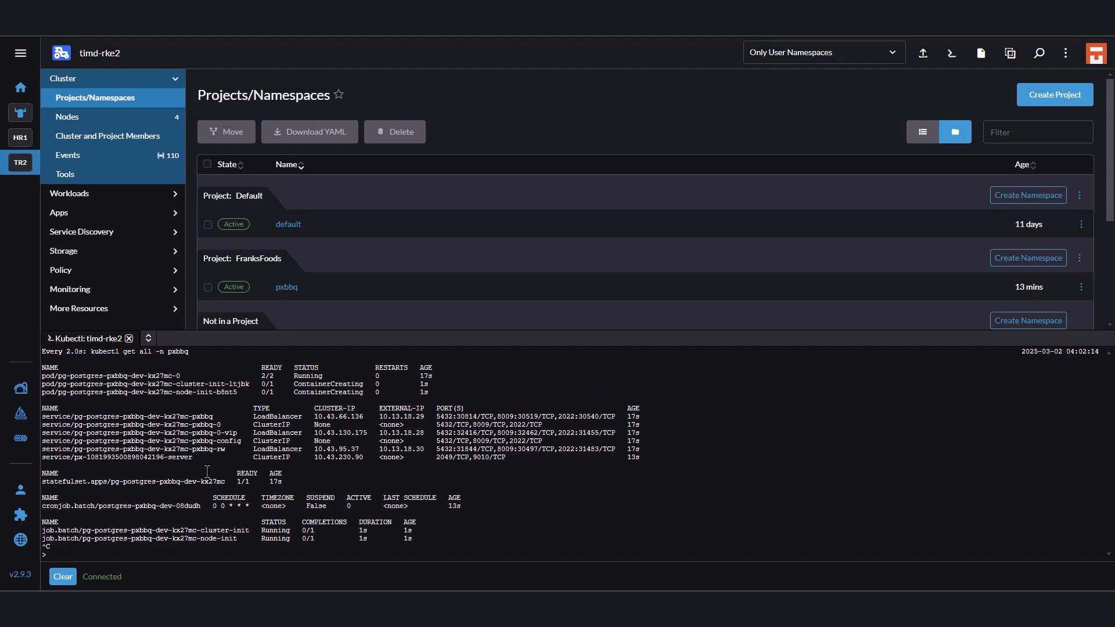
{"action": "type", "text": "clear"}
{"action": "key", "text": "Return"}
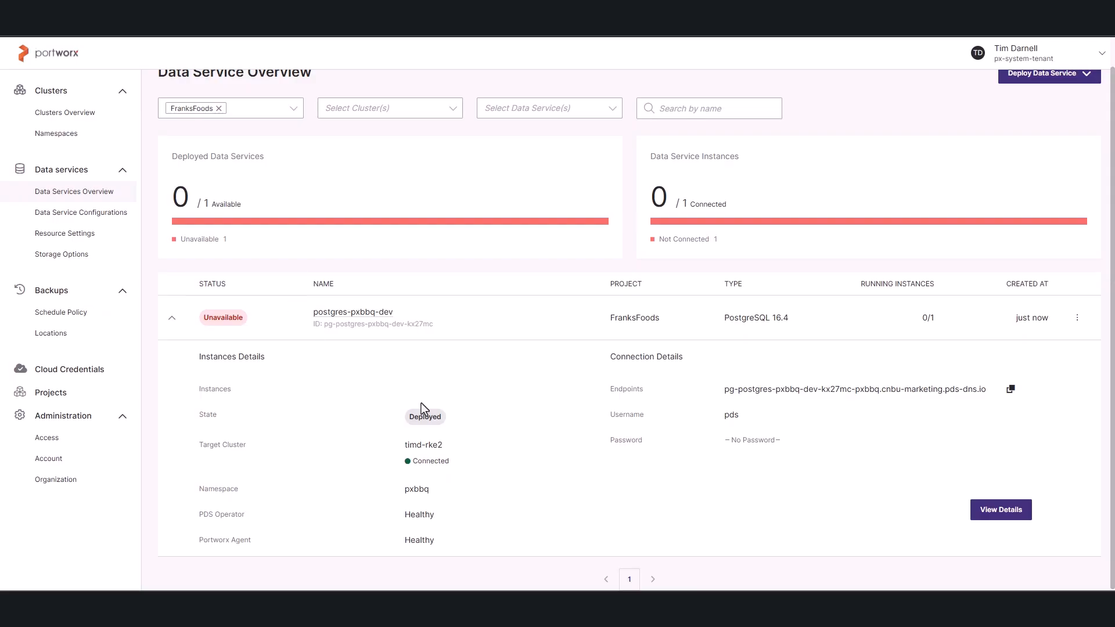
Switch back to Portworx Data Services and re-expand postgres-pxbbq-dev to examine its instance status, endpoints and username.
{"action": "left_click", "coordinate": [173, 321]}
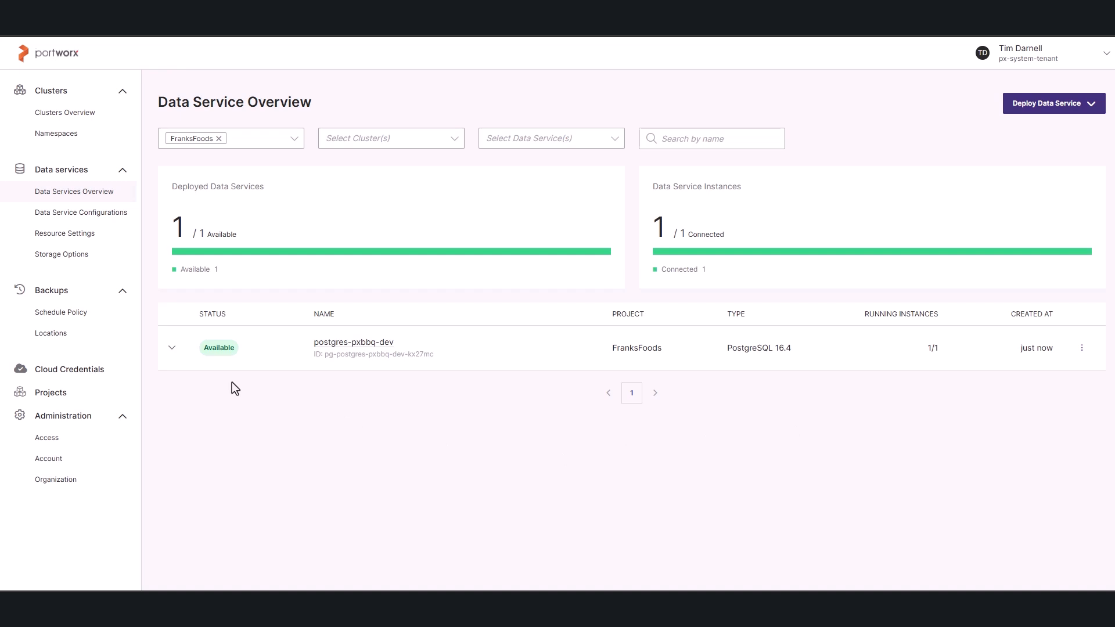
{"action": "left_click", "coordinate": [172, 348]}
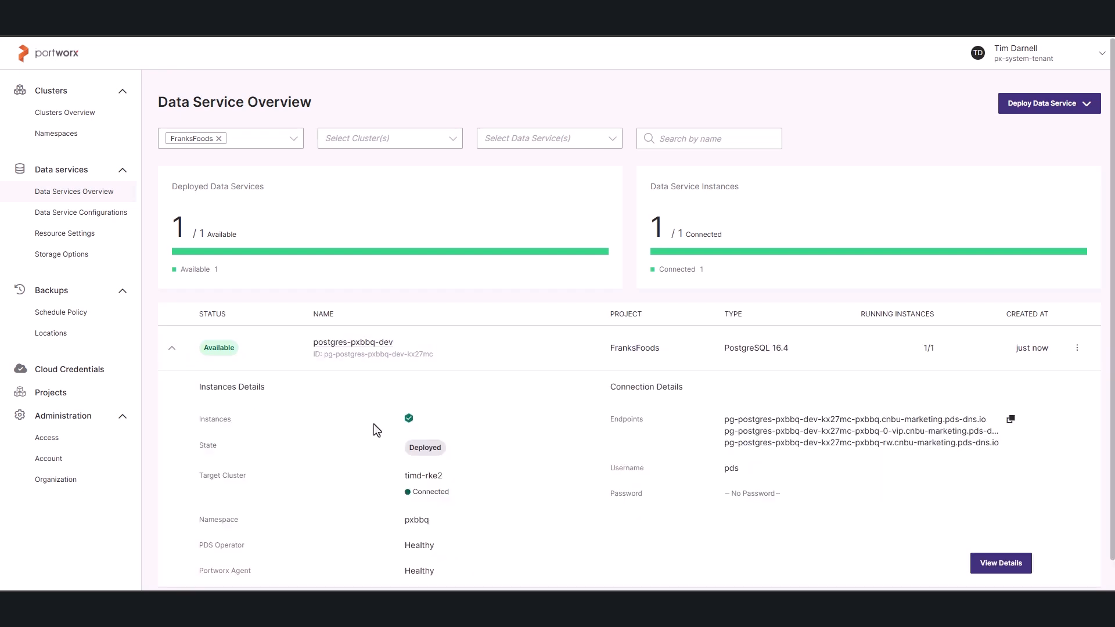
{"action": "mouse_move", "coordinate": [407, 418]}
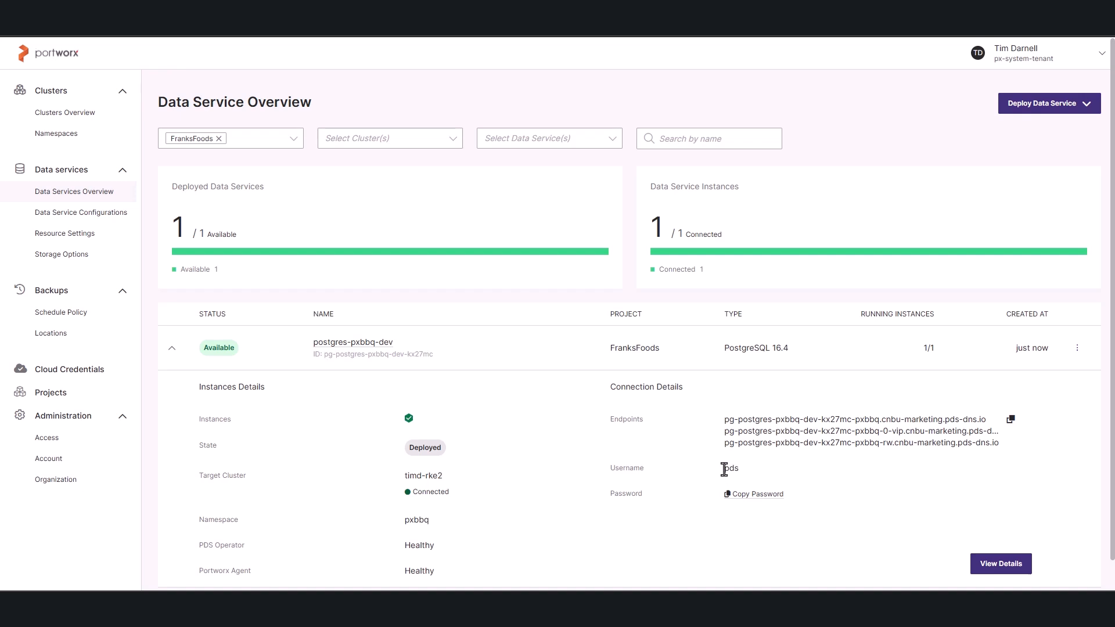
{"action": "left_click_drag", "start_coordinate": [725, 469], "coordinate": [737, 470]}
{"action": "scroll", "coordinate": [555, 434], "scroll_direction": "down", "scroll_amount": 1}
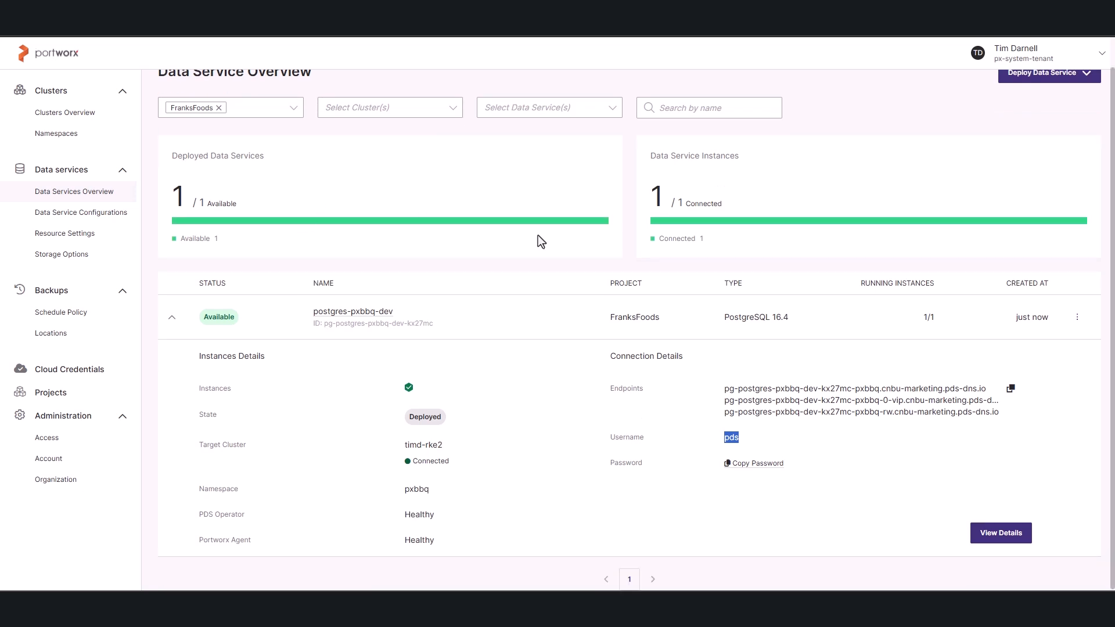
Open postgres-pxbbq-dev's full details and review its connection, service configuration, storage options and resource settings.
{"action": "left_click", "coordinate": [1000, 533]}
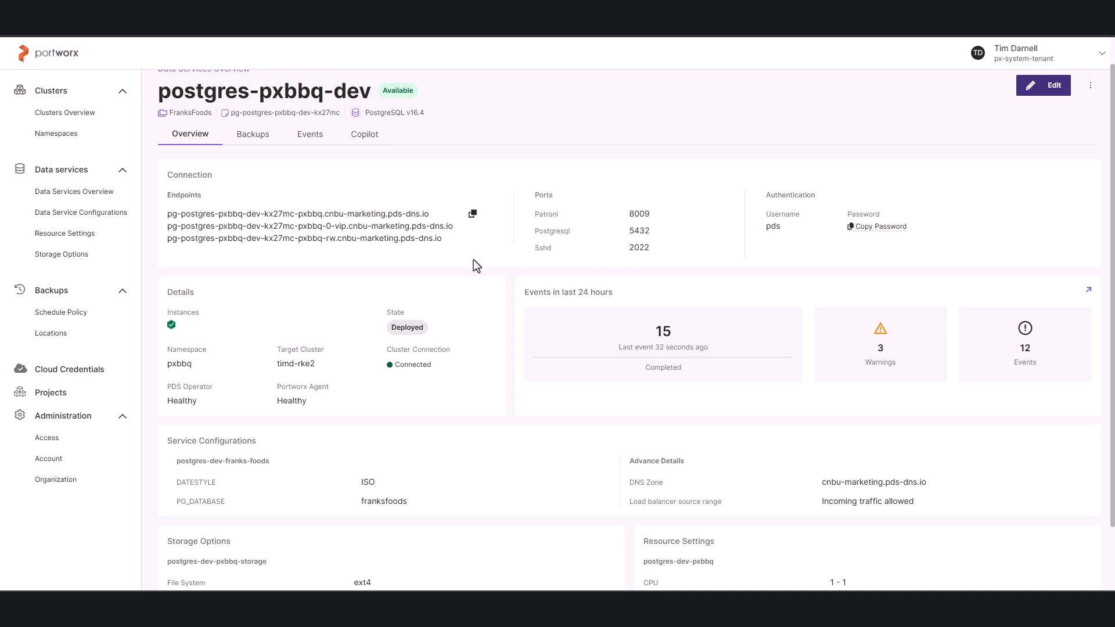
{"action": "scroll", "coordinate": [335, 444], "scroll_direction": "down", "scroll_amount": 1}
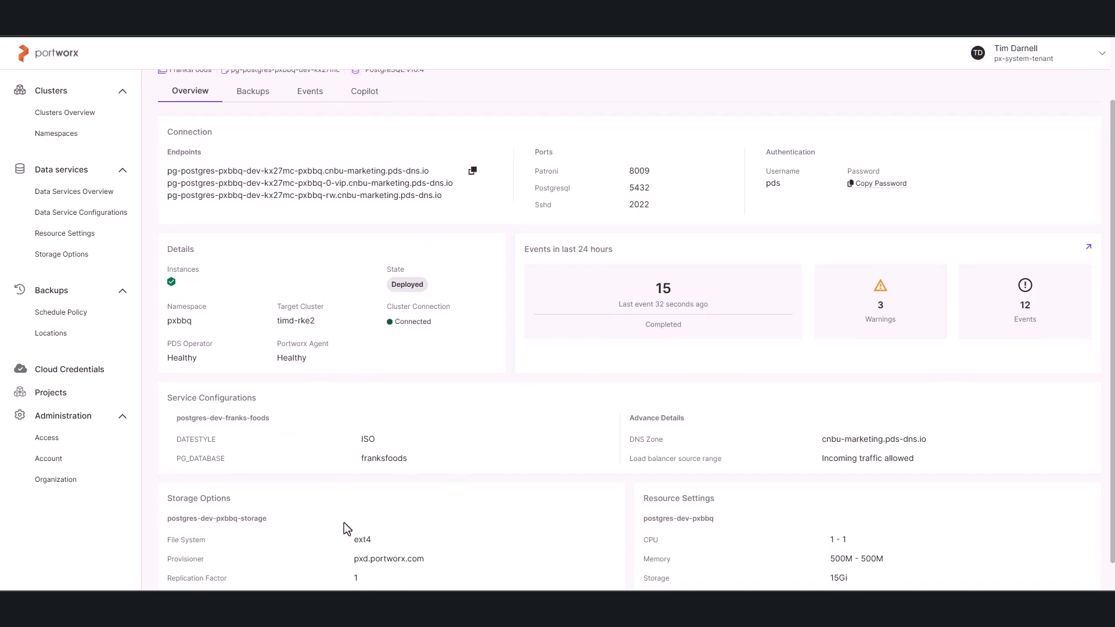
{"action": "scroll", "coordinate": [344, 523], "scroll_direction": "down", "scroll_amount": 1}
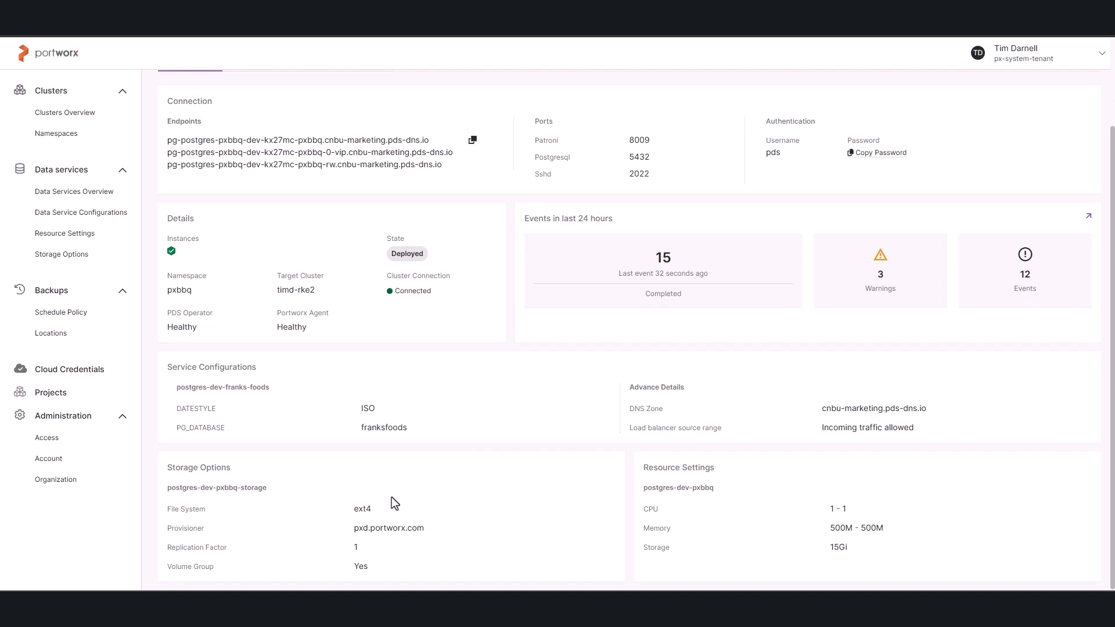
{"action": "scroll", "coordinate": [362, 427], "scroll_direction": "up", "scroll_amount": 2}
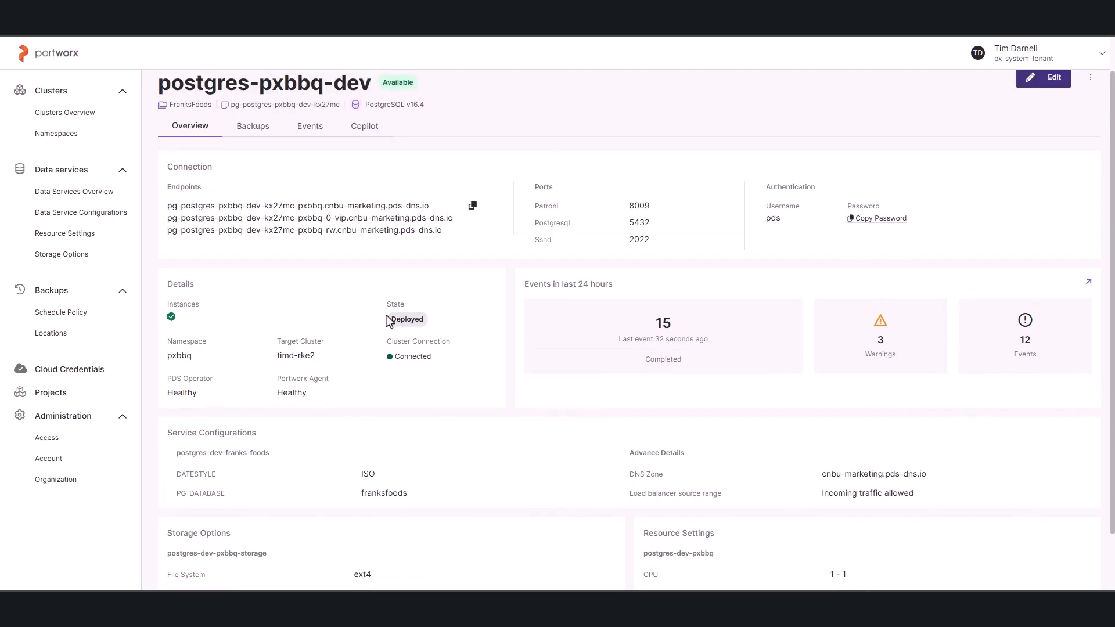
{"action": "scroll", "coordinate": [383, 316], "scroll_direction": "up", "scroll_amount": 1}
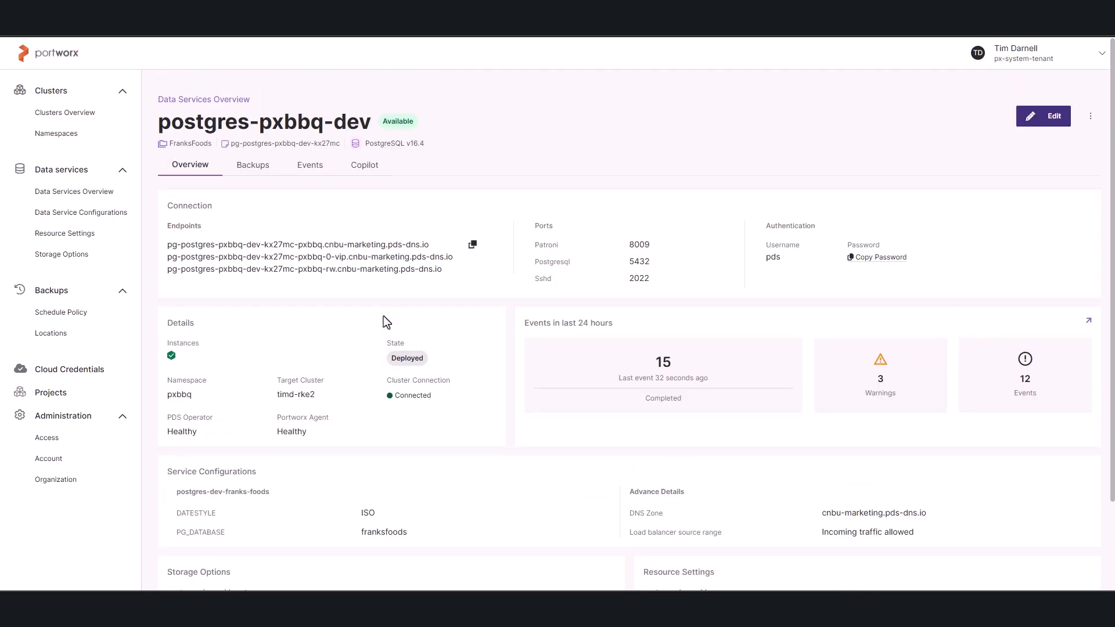
Take an ad-hoc backup of postgres-pxbbq-dev named "initial-deployment-backup" to the px-marketing-aws location.
{"action": "left_click", "coordinate": [263, 168]}
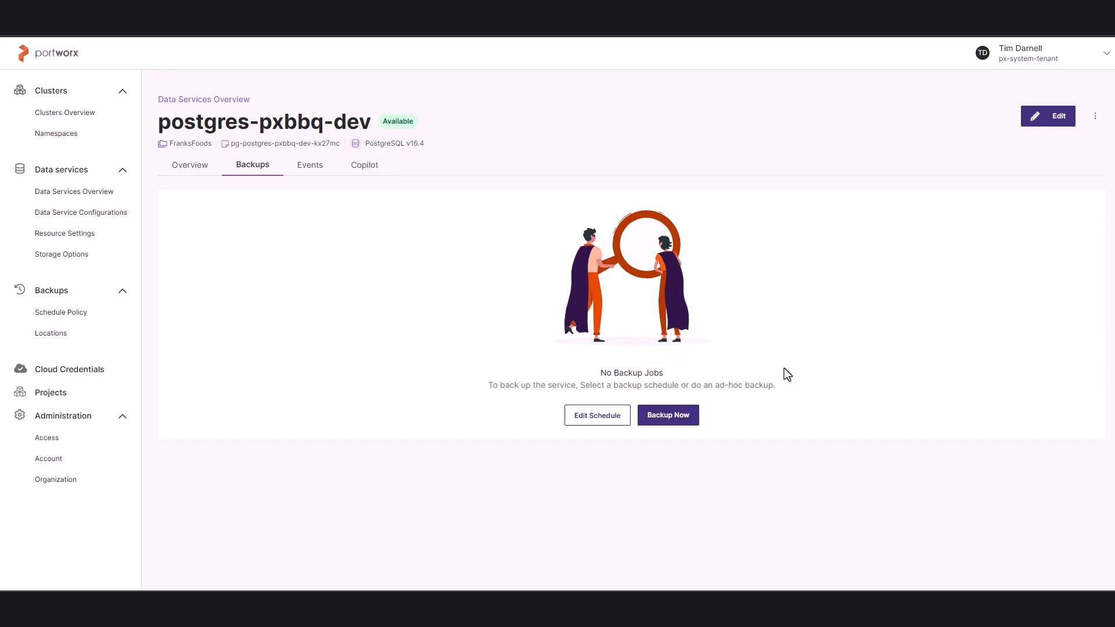
{"action": "left_click", "coordinate": [668, 416]}
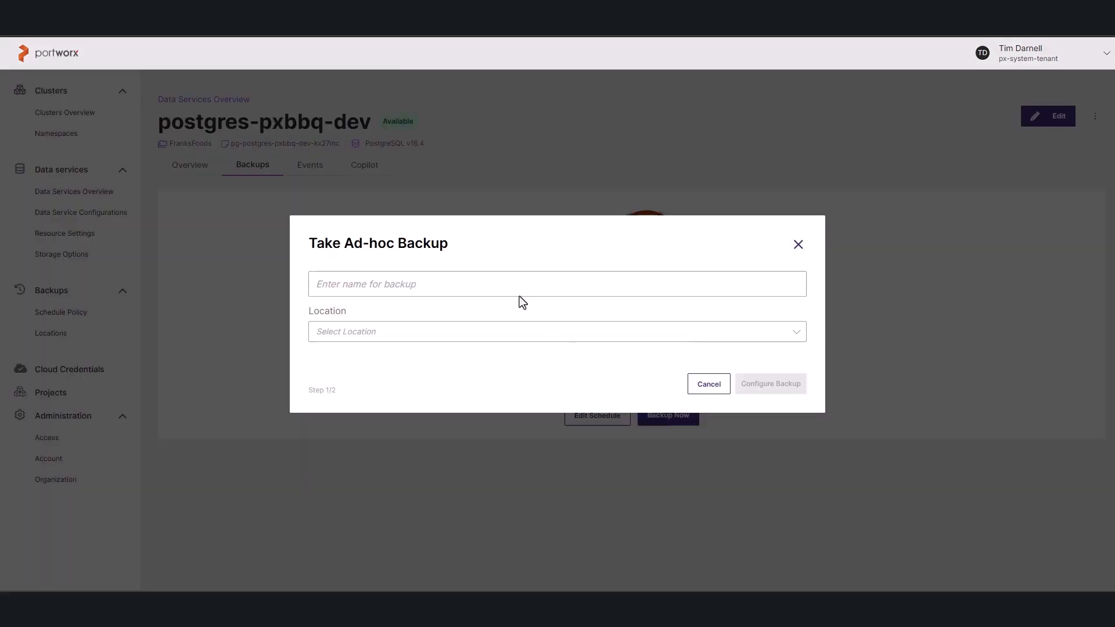
{"action": "left_click", "coordinate": [490, 285]}
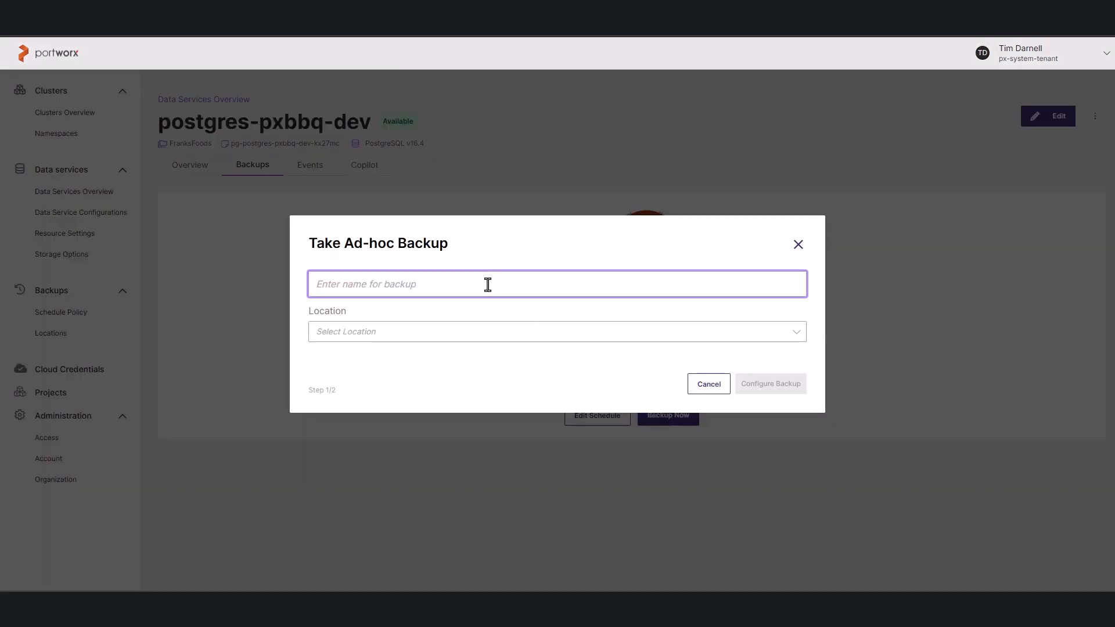
{"action": "type", "text": "initial-"}
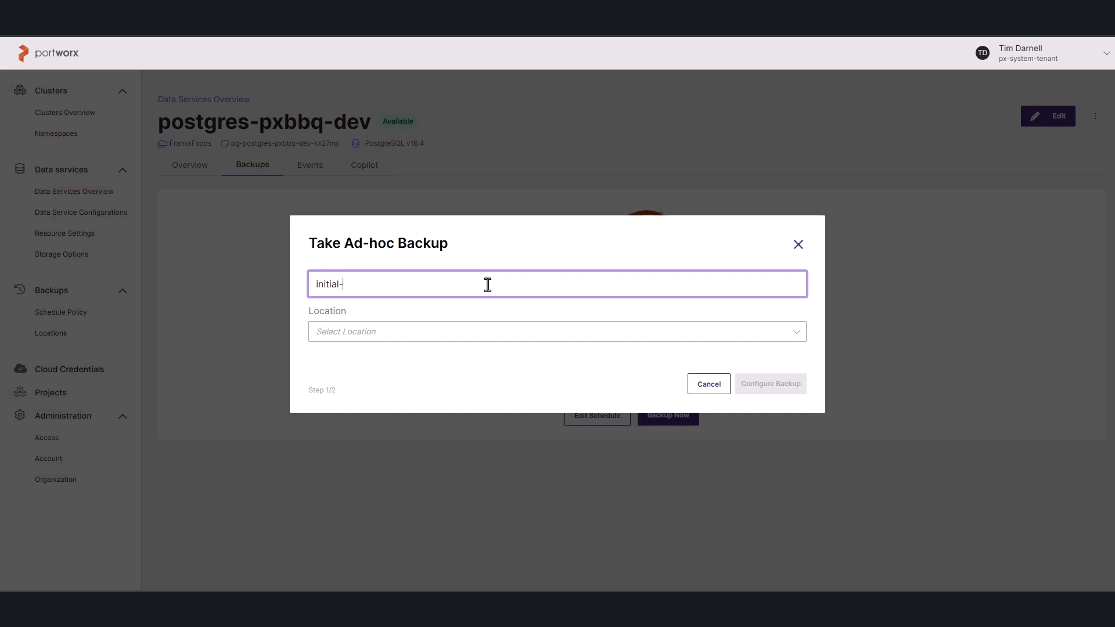
{"action": "type", "text": "deployment-backup"}
{"action": "left_click", "coordinate": [468, 330]}
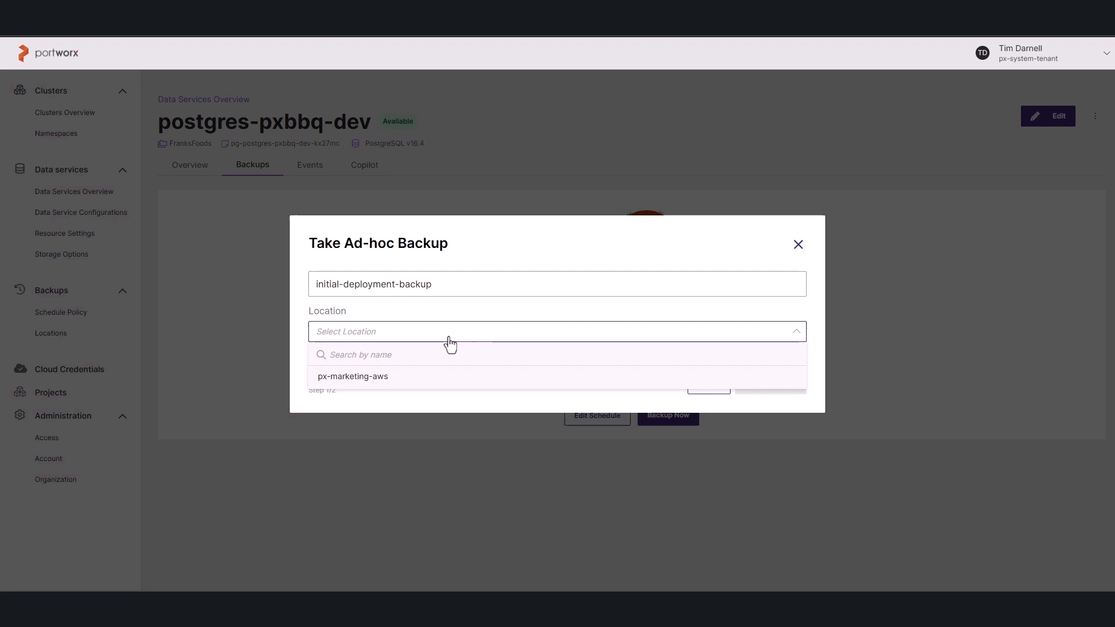
{"action": "left_click", "coordinate": [407, 381]}
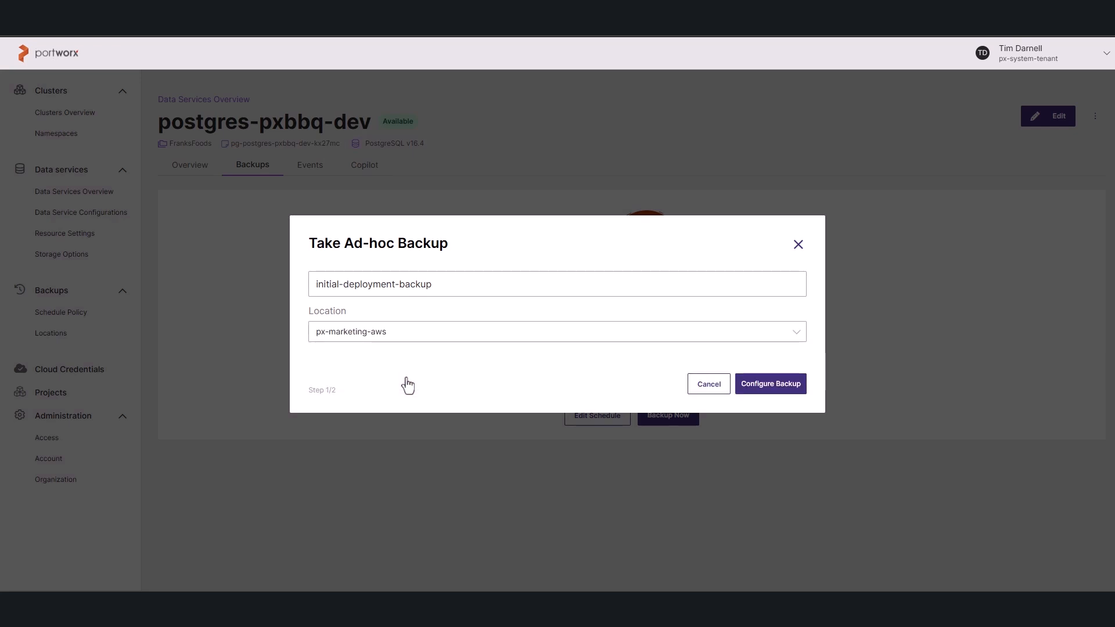
{"action": "left_click", "coordinate": [772, 386]}
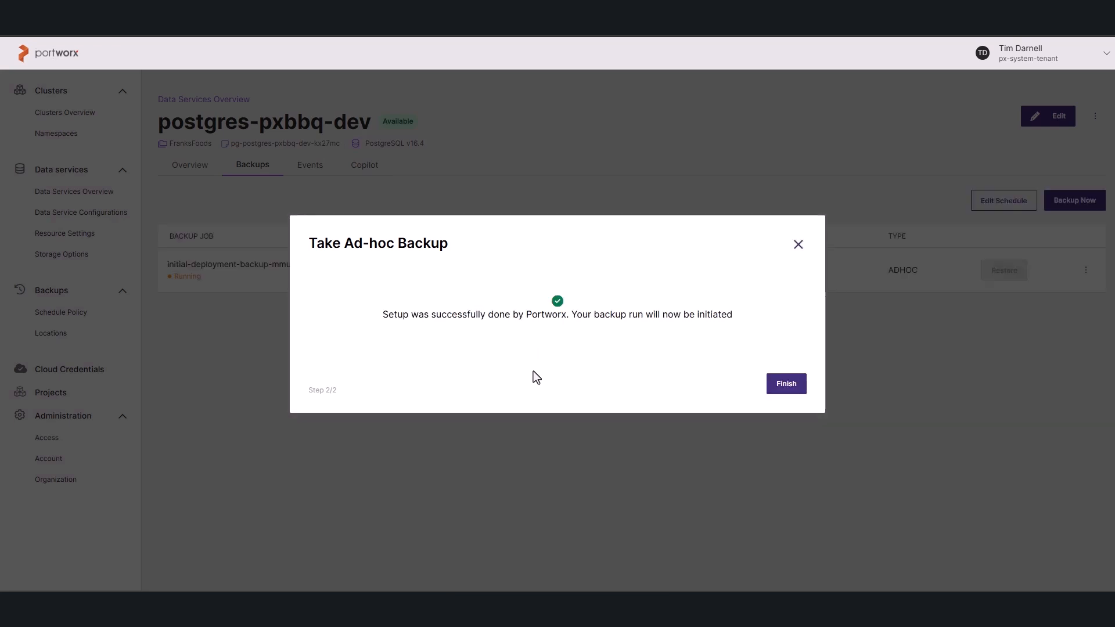
{"action": "left_click", "coordinate": [783, 388]}
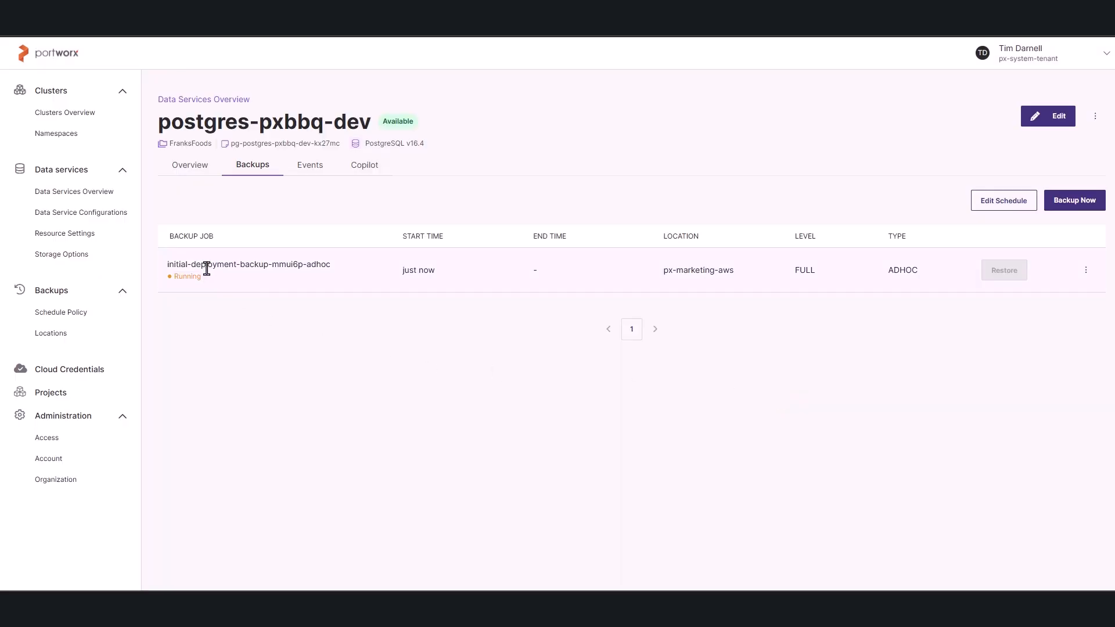
Review the event list of postgres-pxbbq-dev, including each event's status and resource.
{"action": "left_click", "coordinate": [310, 166]}
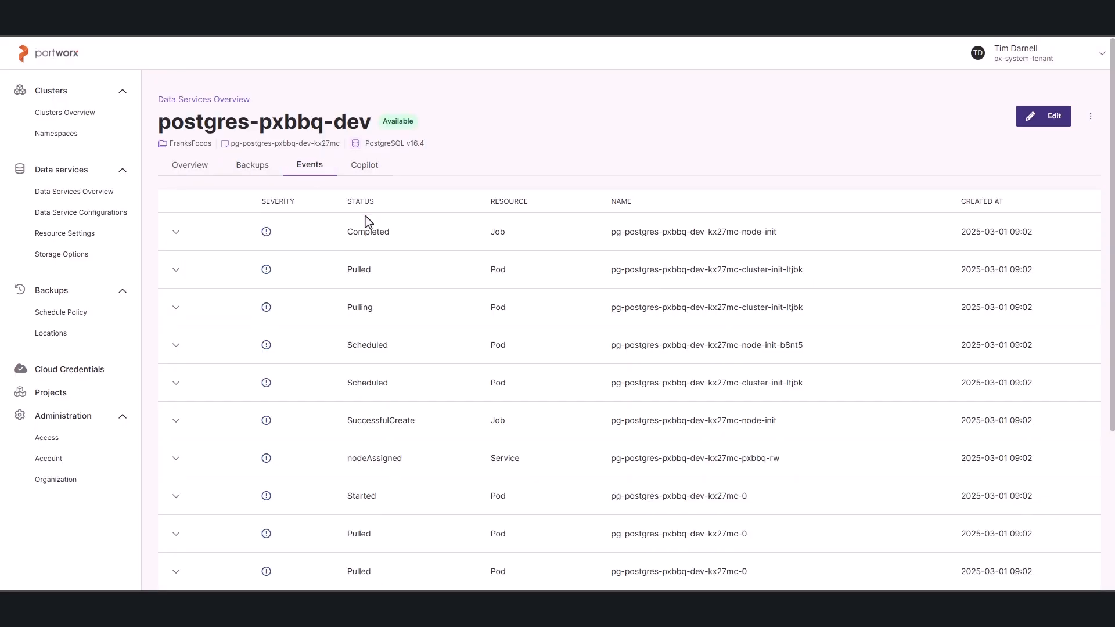
{"action": "scroll", "coordinate": [403, 422], "scroll_direction": "down", "scroll_amount": 3}
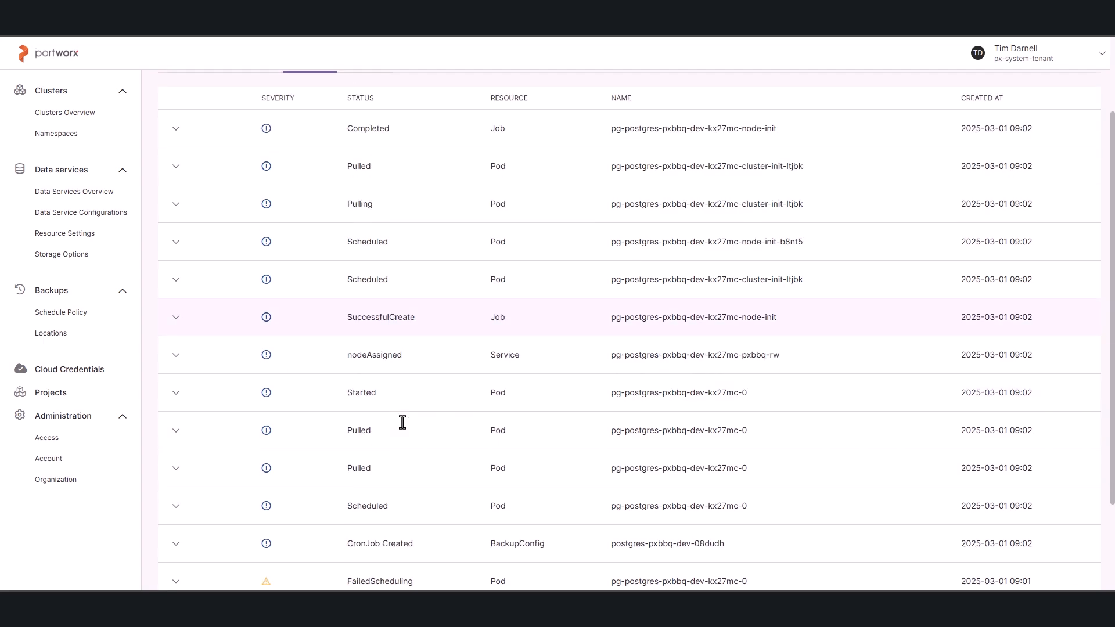
{"action": "scroll", "coordinate": [402, 422], "scroll_direction": "up", "scroll_amount": 3}
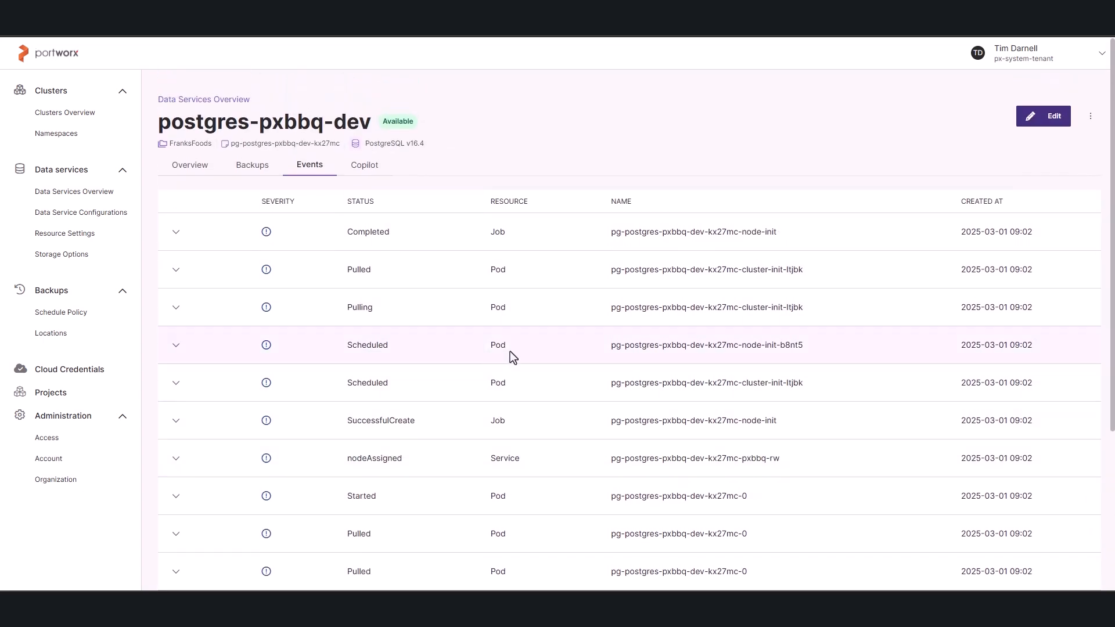
Ask the service's Copilot "How do I list all tables in my postgres DB?".
{"action": "left_click", "coordinate": [366, 167]}
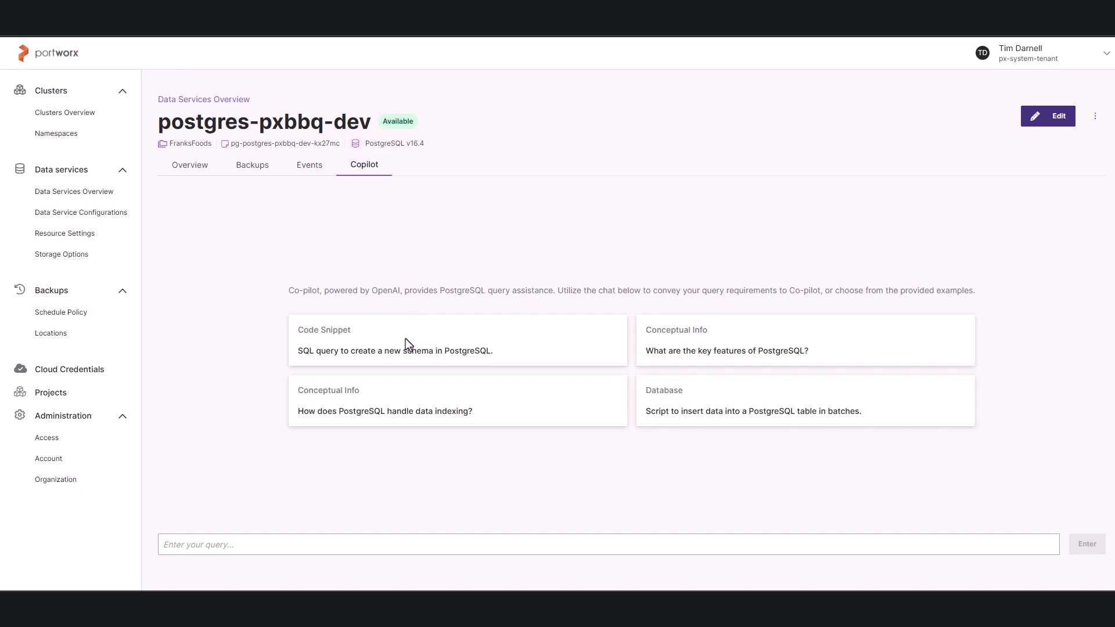
{"action": "left_click", "coordinate": [384, 543]}
{"action": "type", "text": "How do I"}
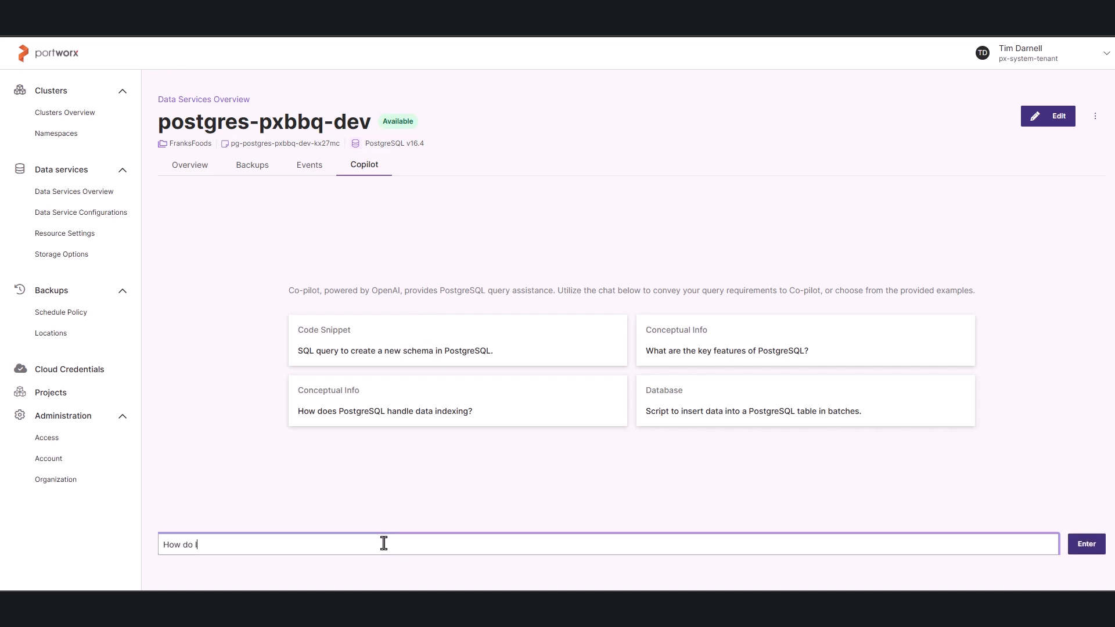
{"action": "type", "text": " list all tables in my postgres DB?"}
{"action": "key", "text": "Return"}
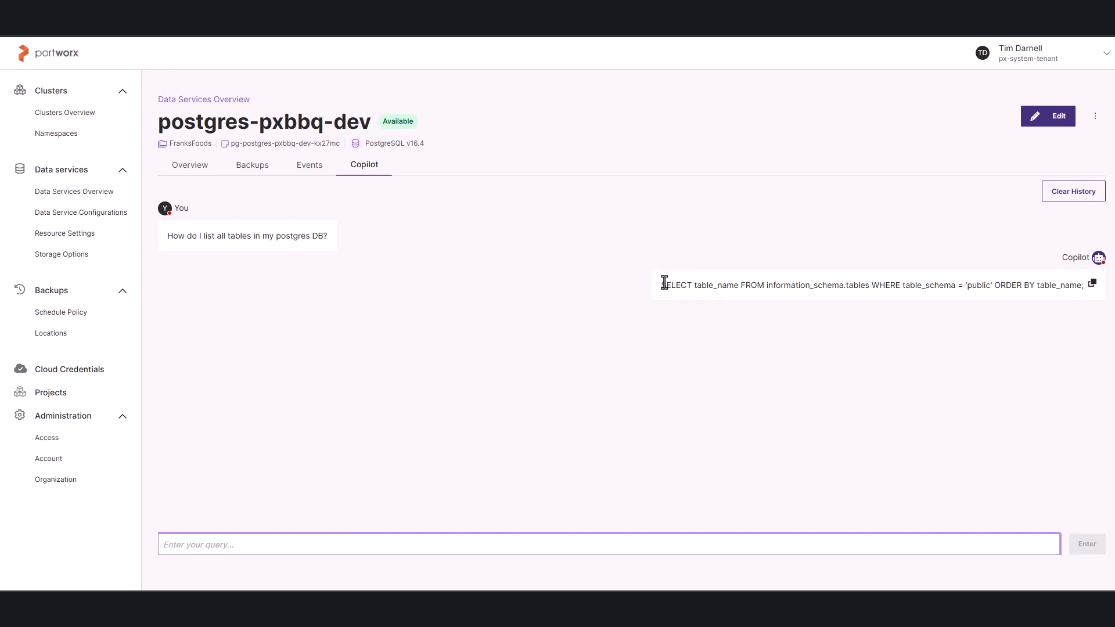
Highlight the SQL query in Copilot's answer to read it, and clear the selection.
{"action": "left_click_drag", "start_coordinate": [662, 285], "coordinate": [740, 284]}
{"action": "left_click_drag", "start_coordinate": [993, 286], "coordinate": [1087, 293]}
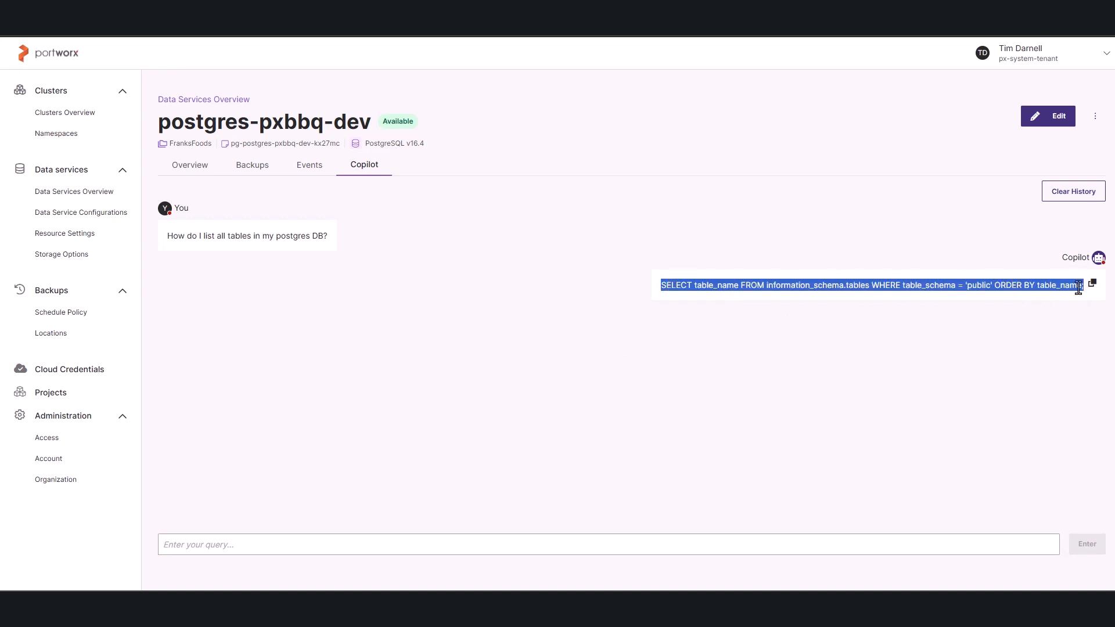
{"action": "left_click", "coordinate": [636, 378]}
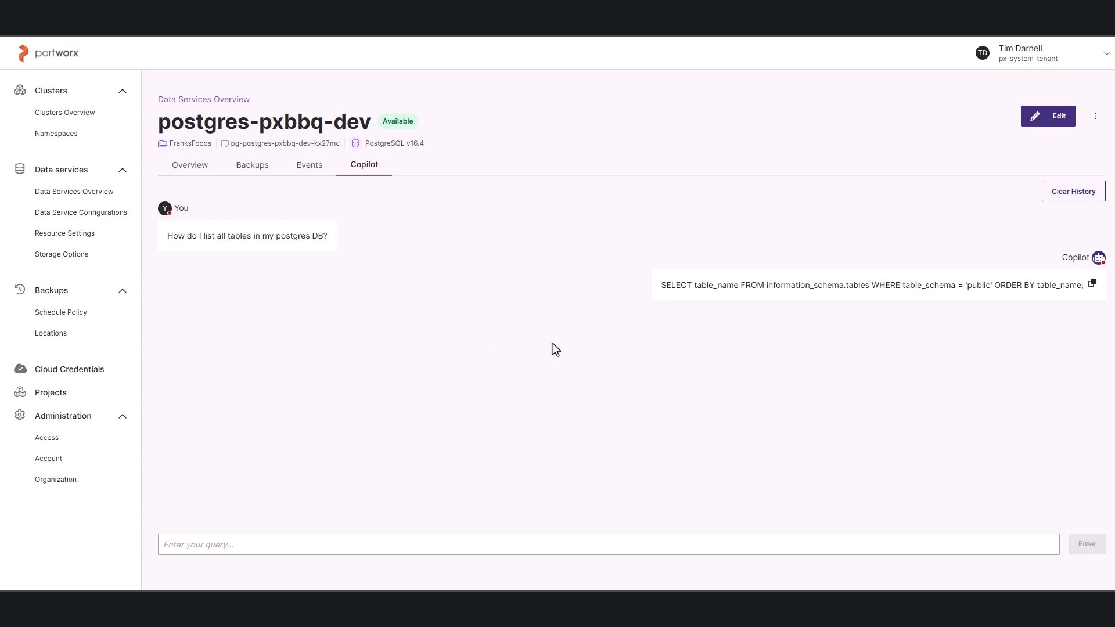
Check the ad-hoc backup job's status and type, and return to the service overview to check its instance status.
{"action": "left_click", "coordinate": [256, 167]}
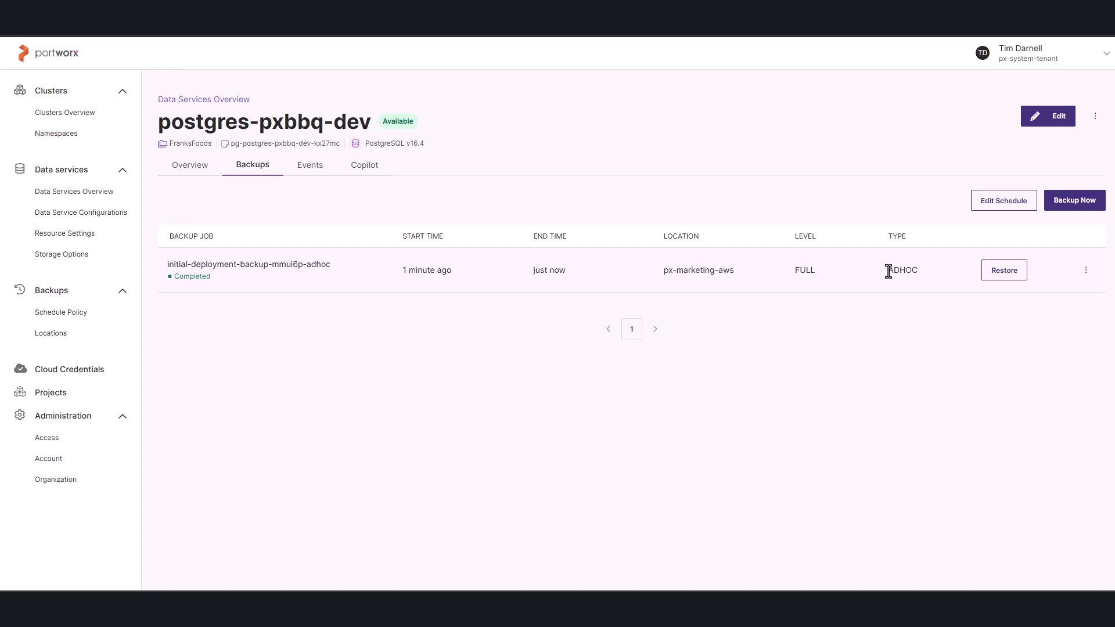
{"action": "left_click_drag", "start_coordinate": [887, 269], "coordinate": [922, 273]}
{"action": "left_click", "coordinate": [191, 169]}
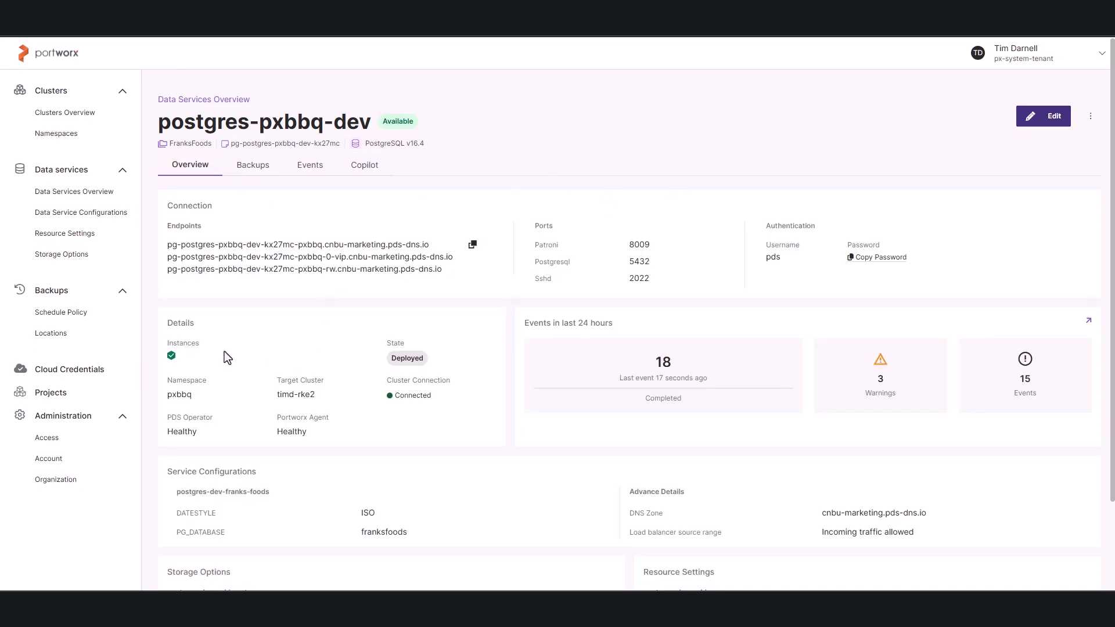
{"action": "mouse_move", "coordinate": [172, 358]}
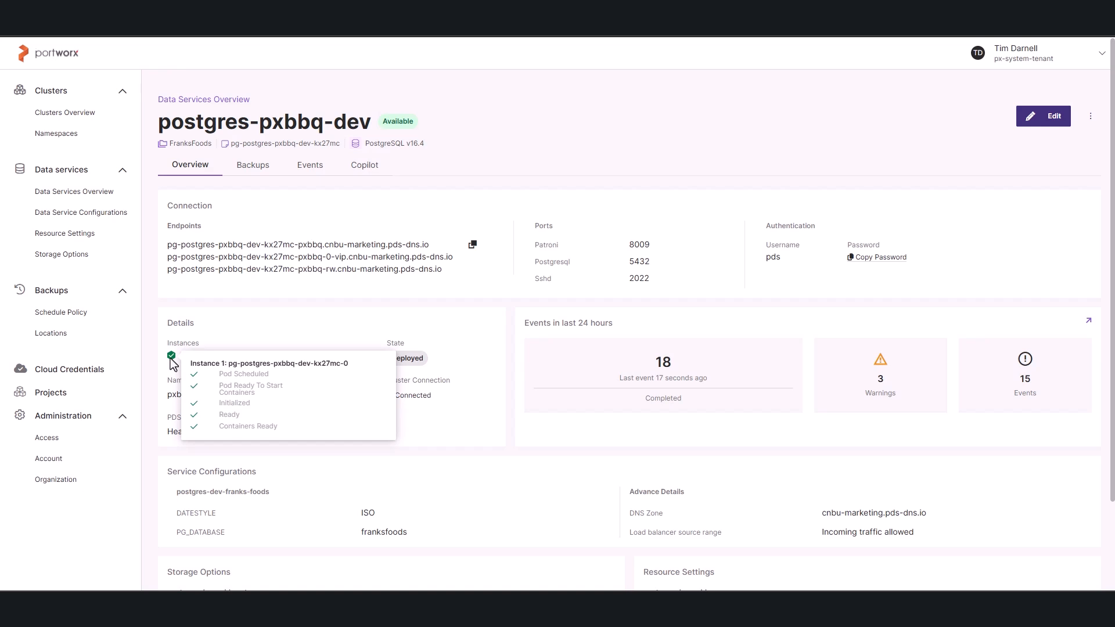
Edit postgres-pxbbq-dev and set its number of instances to 3 in the resource settings.
{"action": "left_click", "coordinate": [1037, 120]}
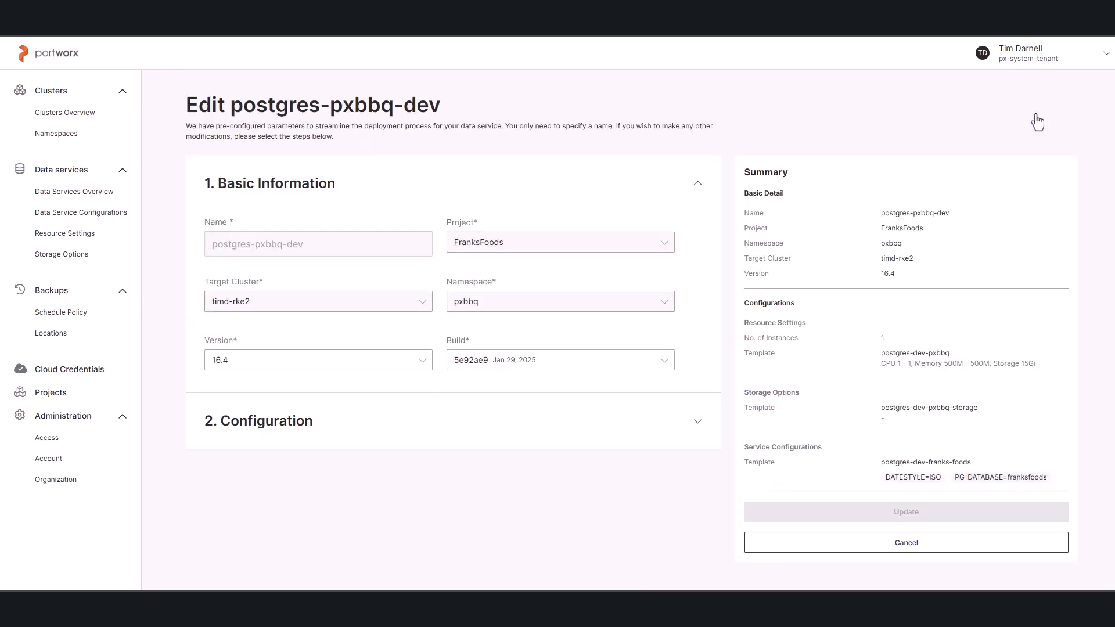
{"action": "left_click", "coordinate": [434, 429]}
{"action": "scroll", "coordinate": [378, 486], "scroll_direction": "down", "scroll_amount": 3}
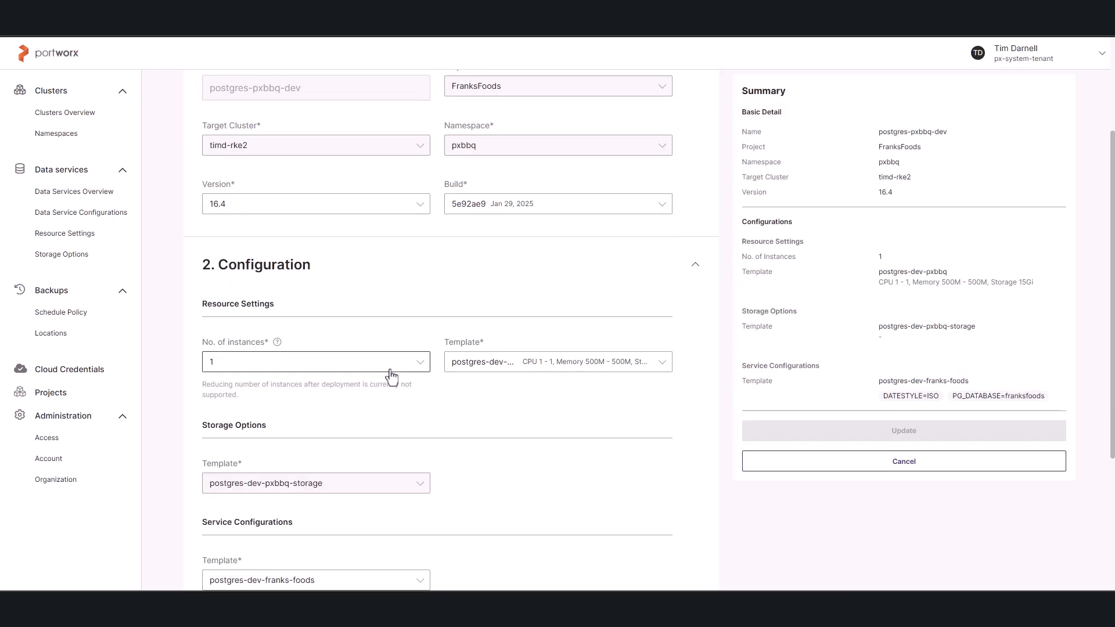
{"action": "left_click", "coordinate": [424, 363]}
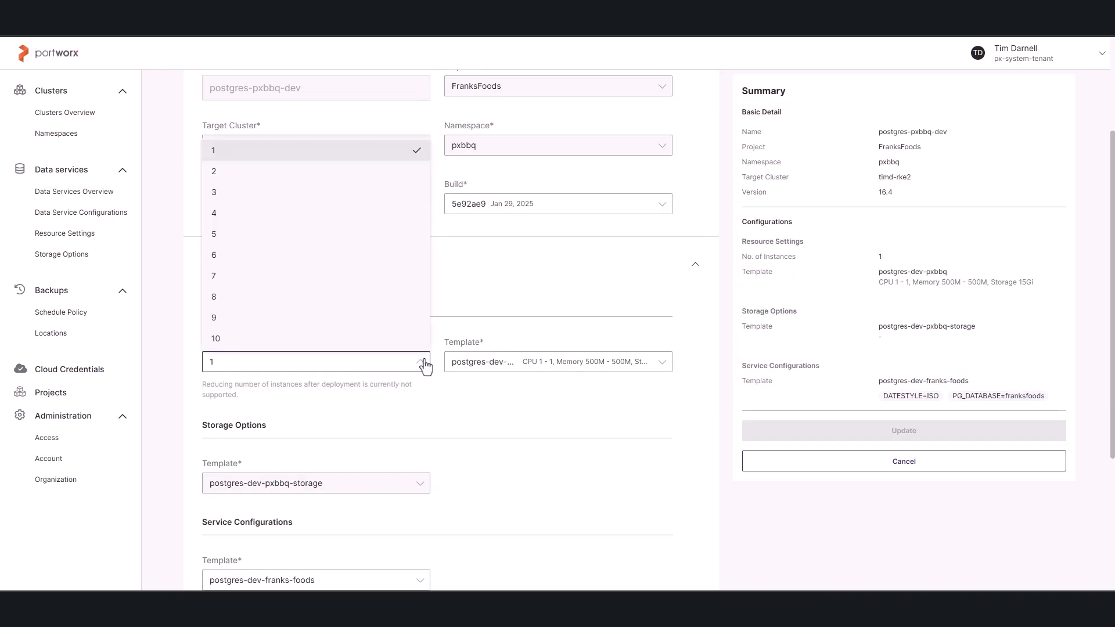
{"action": "left_click", "coordinate": [244, 200]}
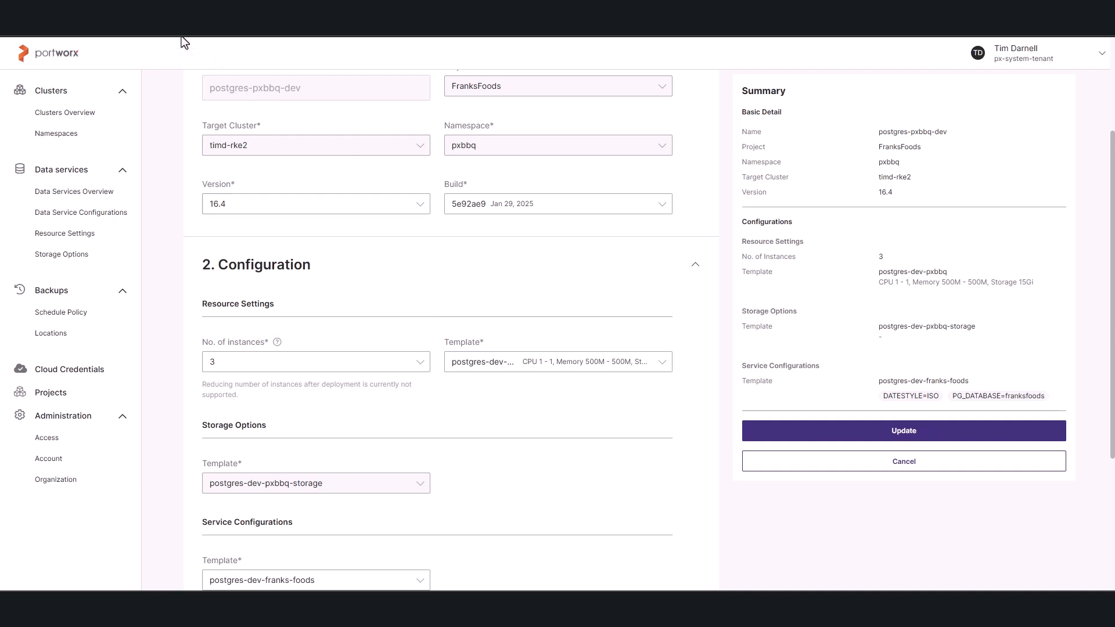
Switch to Rancher and look through the timd-rke2 cluster's workloads for those in the pxbbq namespace.
{"action": "left_click", "coordinate": [174, 13]}
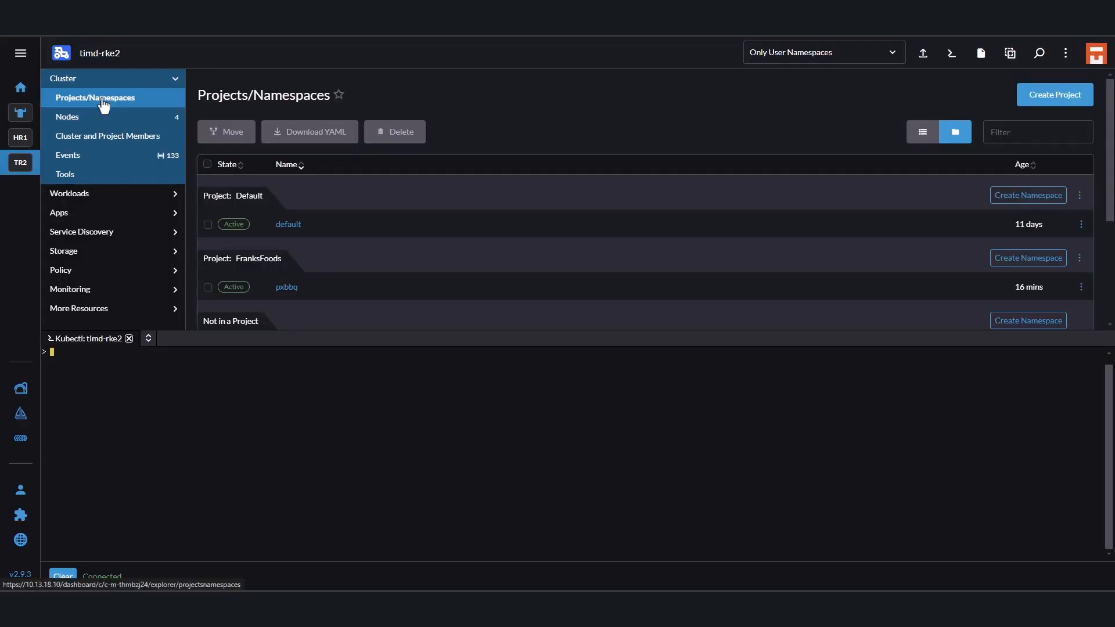
{"action": "left_click", "coordinate": [111, 198]}
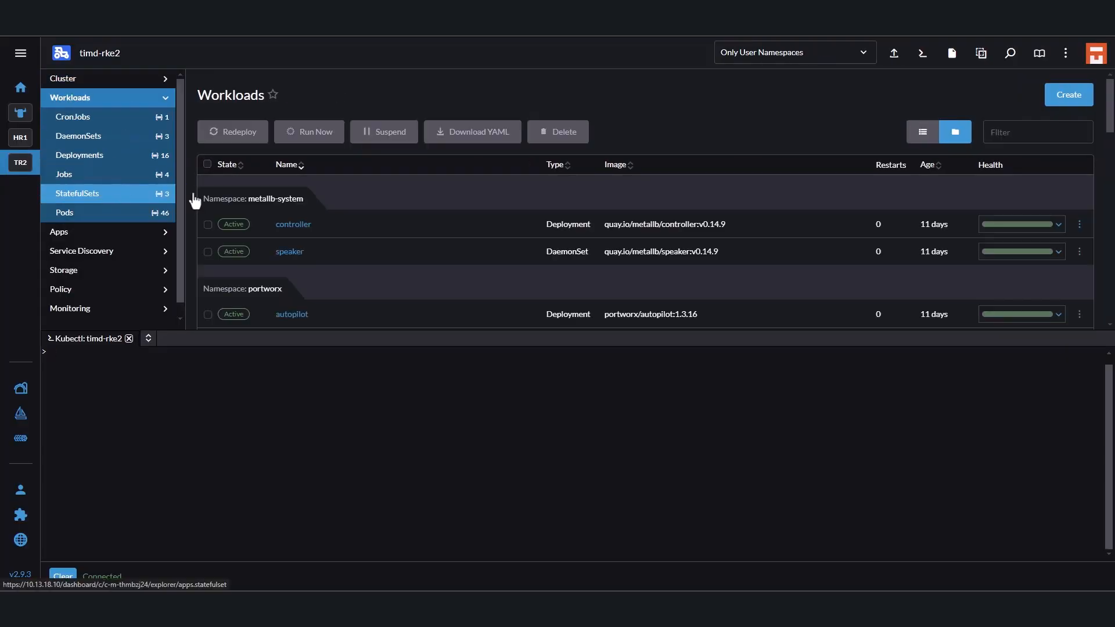
{"action": "scroll", "coordinate": [360, 269], "scroll_direction": "down", "scroll_amount": 10}
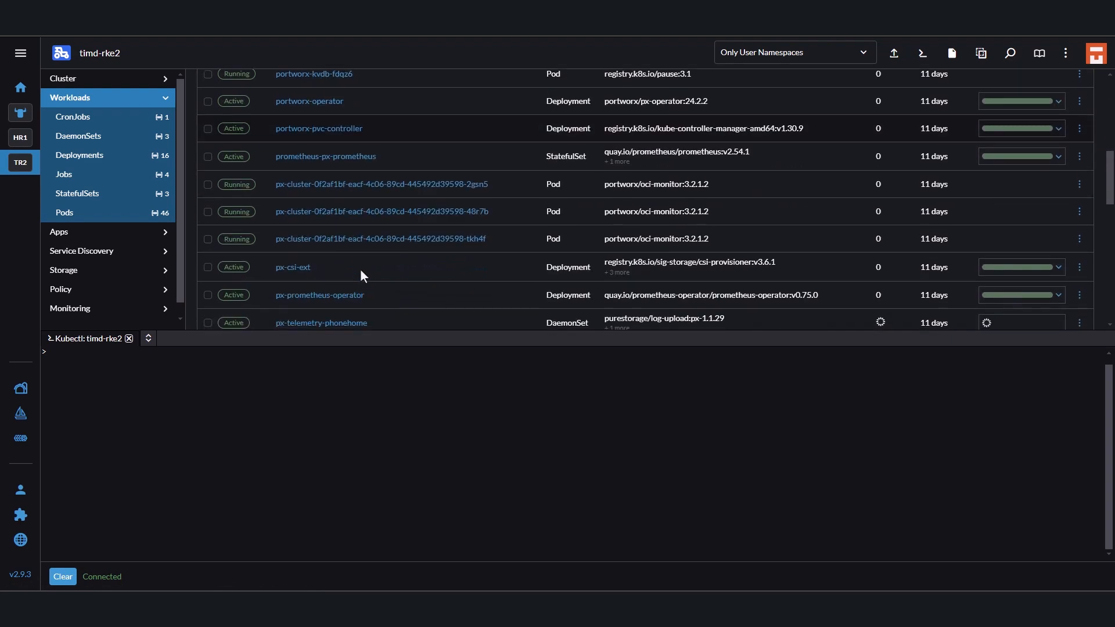
{"action": "scroll", "coordinate": [360, 269], "scroll_direction": "down", "scroll_amount": 5}
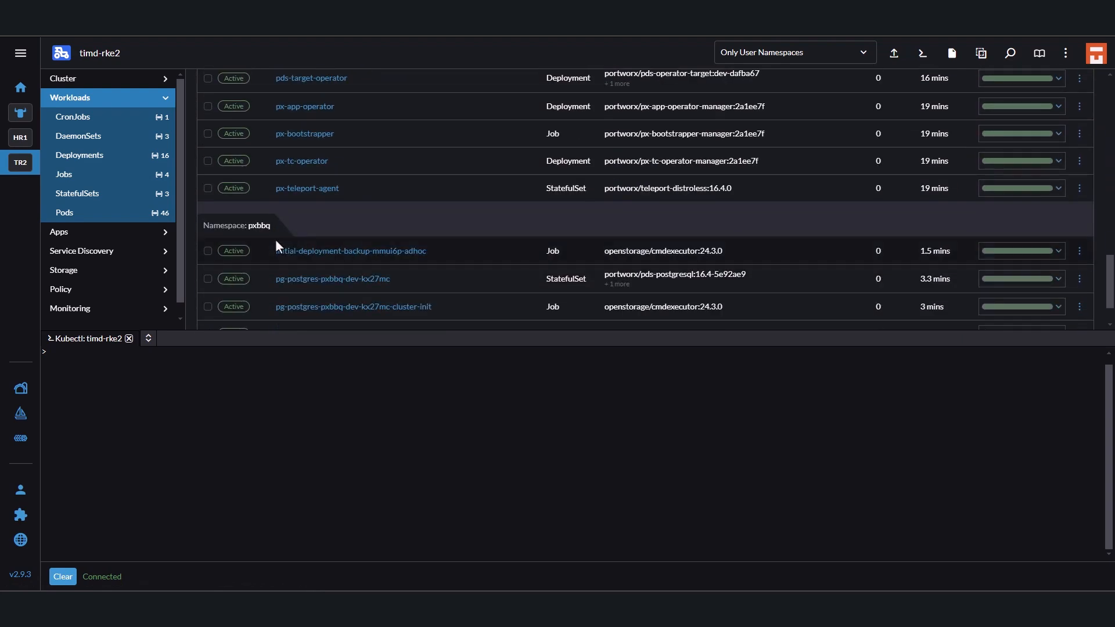
{"action": "scroll", "coordinate": [383, 227], "scroll_direction": "down", "scroll_amount": 2}
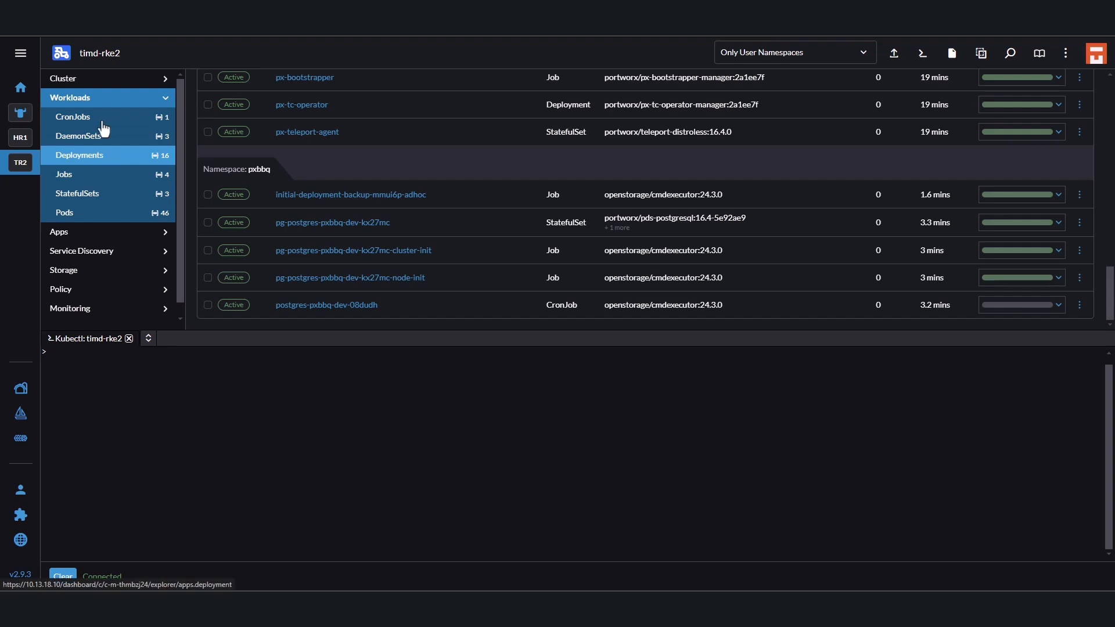
Find the pxbbq namespace under the FranksFoods project in the cluster's namespace list and open its details.
{"action": "left_click", "coordinate": [96, 79]}
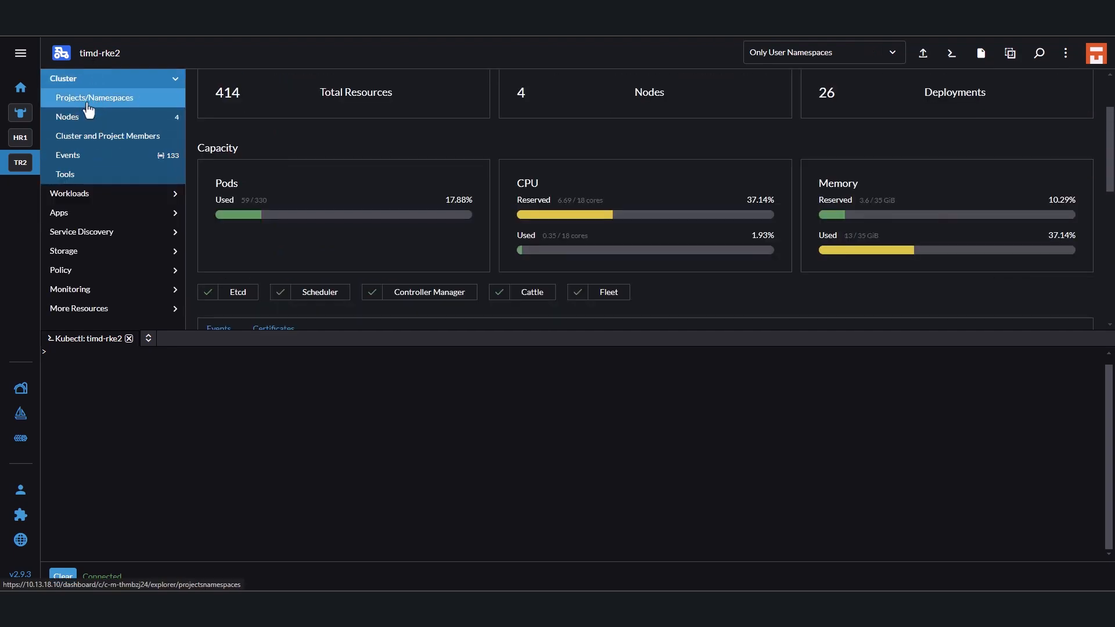
{"action": "left_click", "coordinate": [88, 100]}
{"action": "scroll", "coordinate": [301, 273], "scroll_direction": "down", "scroll_amount": 3}
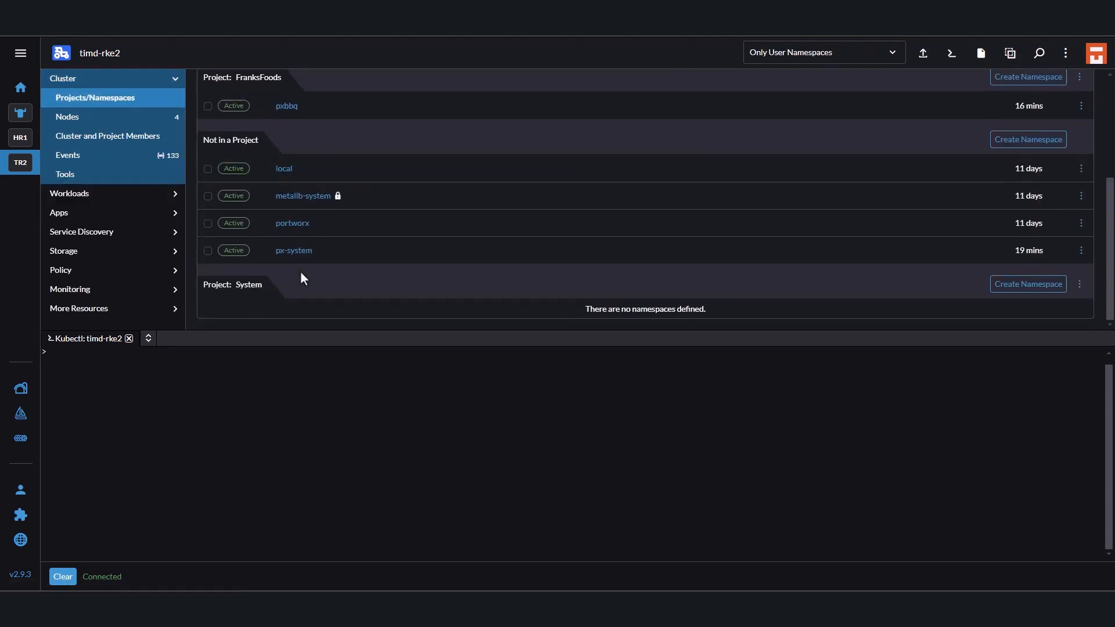
{"action": "scroll", "coordinate": [301, 273], "scroll_direction": "up", "scroll_amount": 2}
{"action": "left_click", "coordinate": [287, 165]}
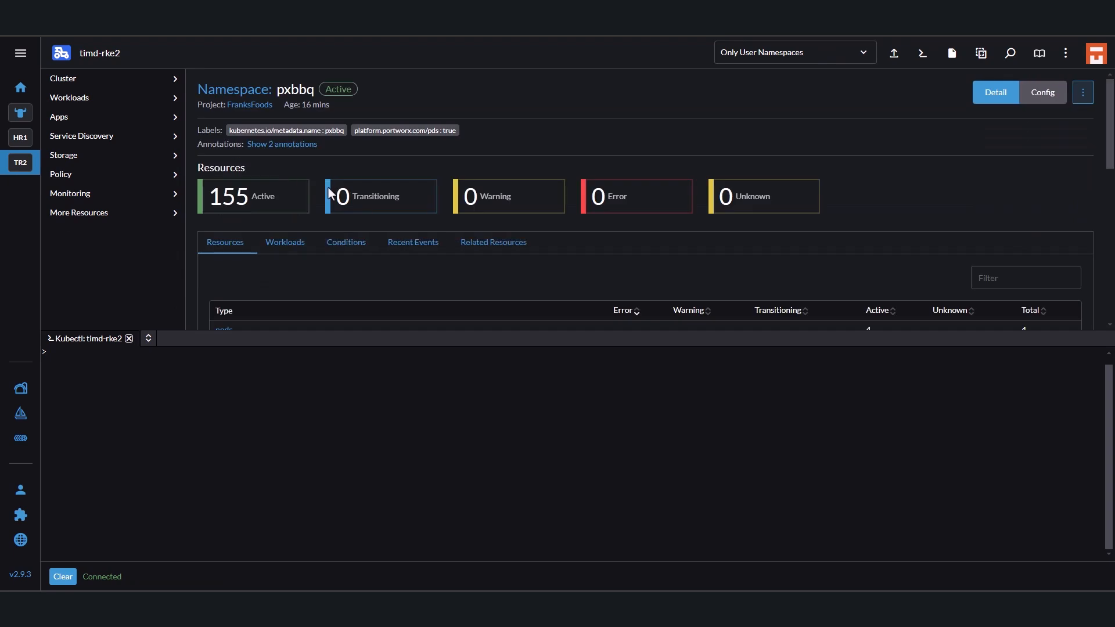
Show the pxbbq namespace's workloads with the Kubectl shell shrunk, and expand the pg-postgres-pxbbq-dev StatefulSet's health details.
{"action": "left_click", "coordinate": [280, 244]}
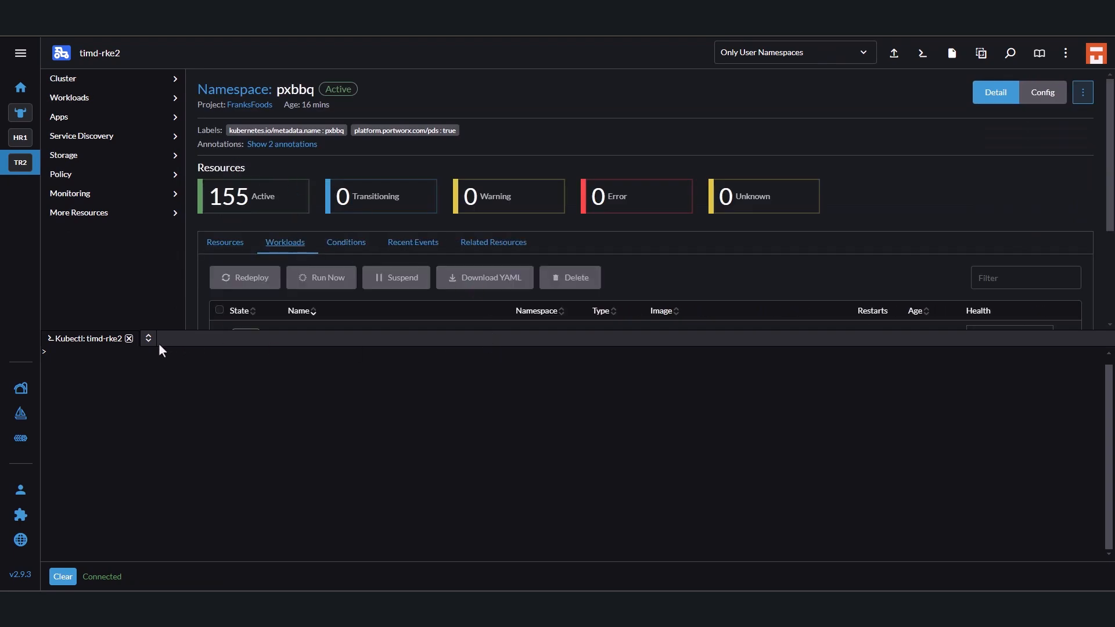
{"action": "left_click_drag", "start_coordinate": [159, 343], "coordinate": [168, 515]}
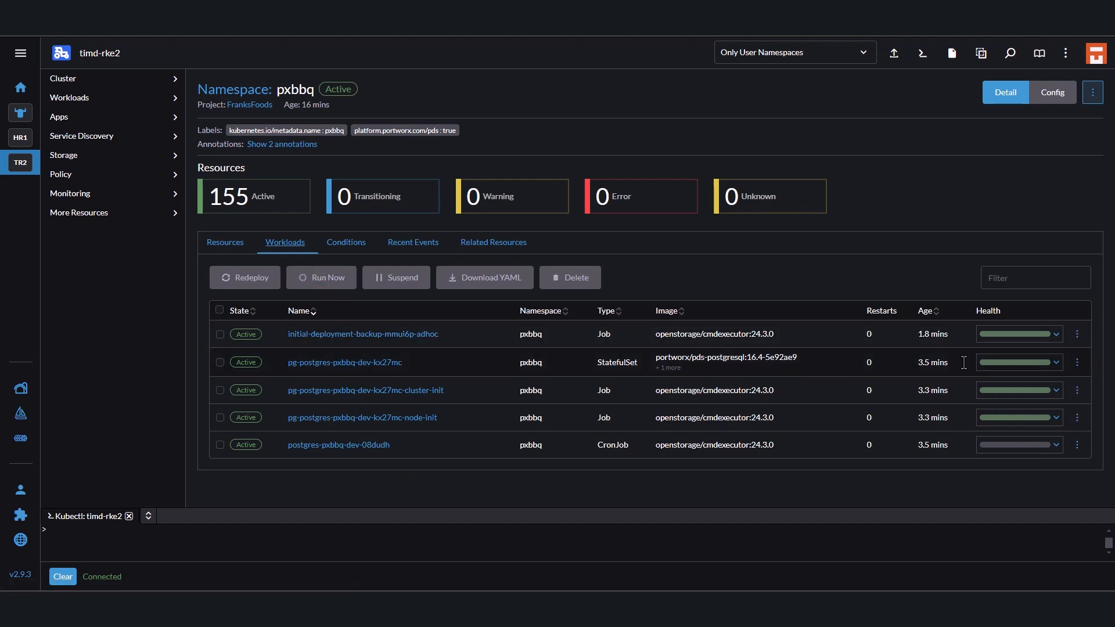
{"action": "left_click", "coordinate": [1058, 364]}
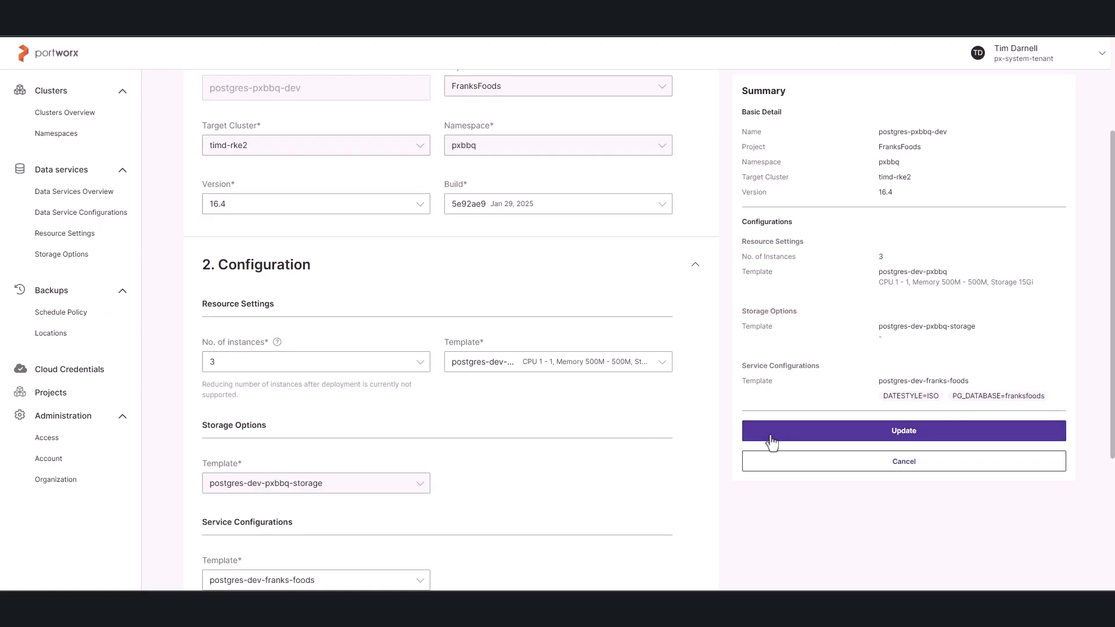
Submit the postgres-pxbbq-dev update with 3 instances in Portworx, and return to the pxbbq workloads in Rancher.
{"action": "left_click", "coordinate": [895, 437]}
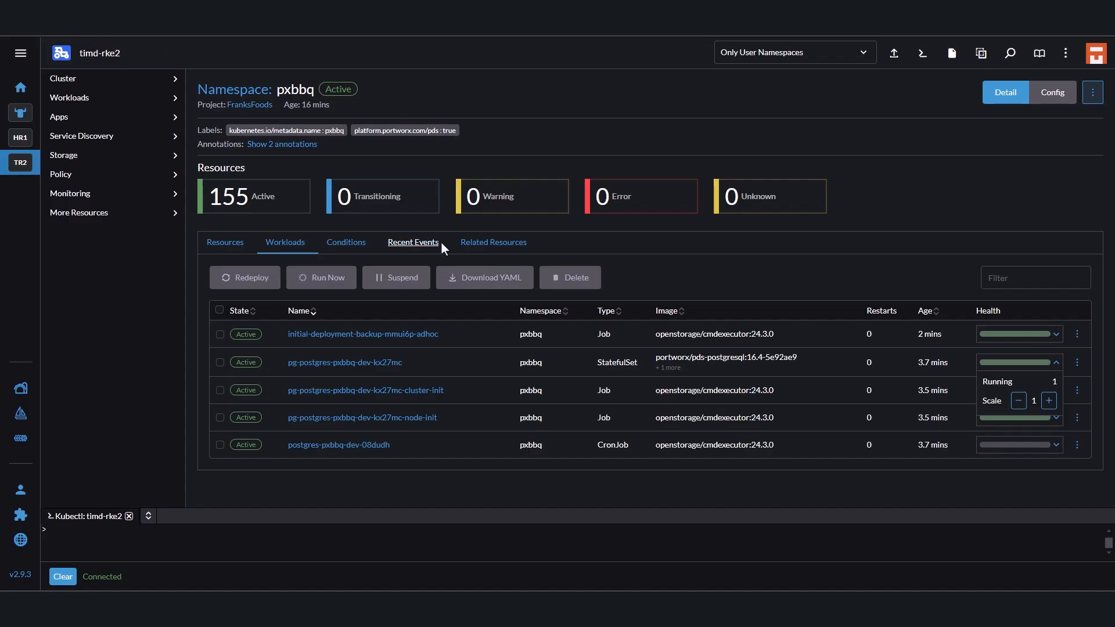
{"action": "left_click", "coordinate": [520, 520]}
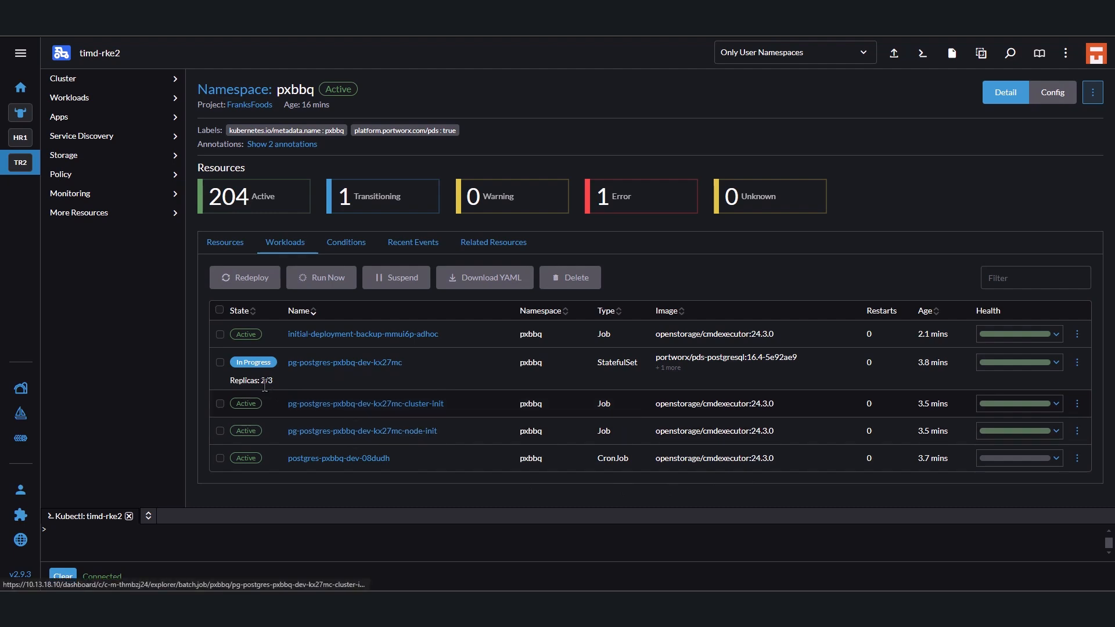
Check the StatefulSet's replica progress and health details in Rancher, and the service's instance status in Portworx.
{"action": "left_click_drag", "start_coordinate": [279, 382], "coordinate": [227, 382]}
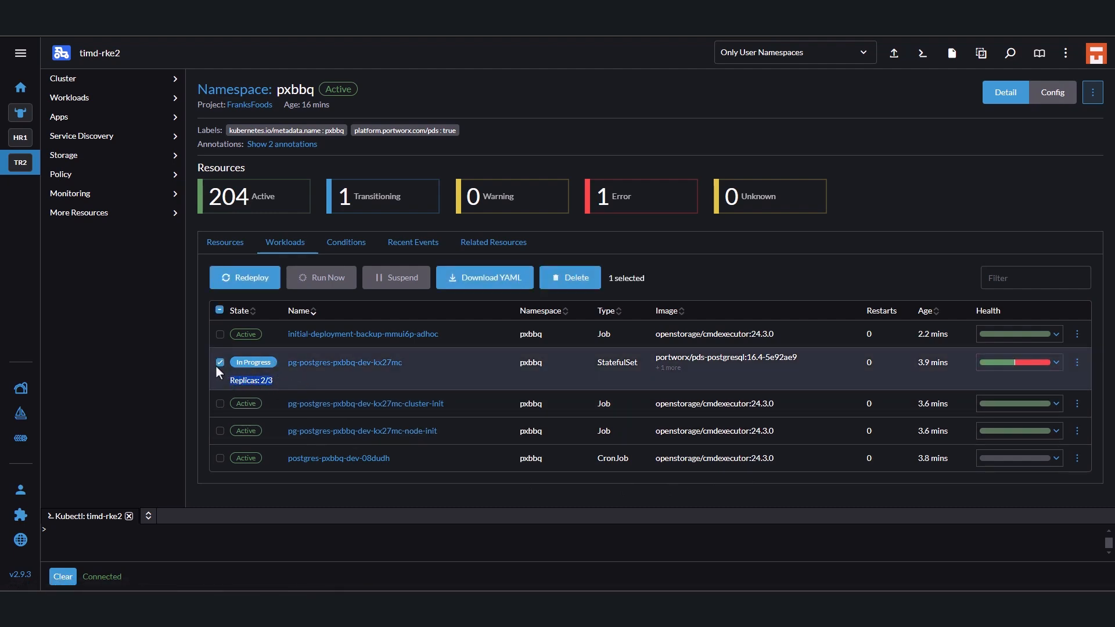
{"action": "left_click", "coordinate": [220, 364]}
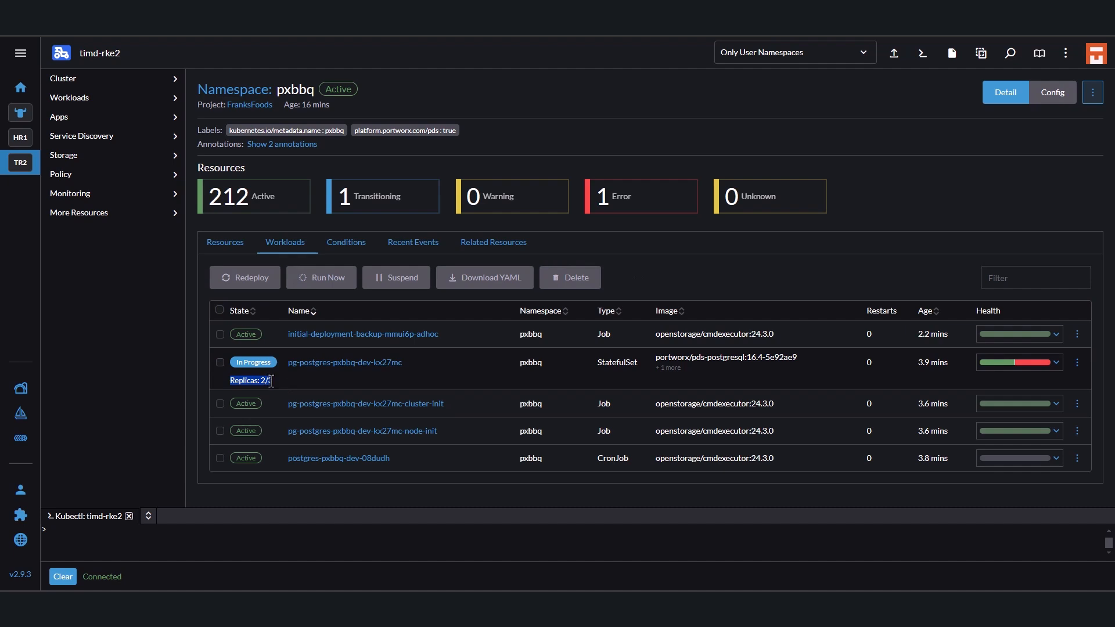
{"action": "left_click", "coordinate": [1054, 361]}
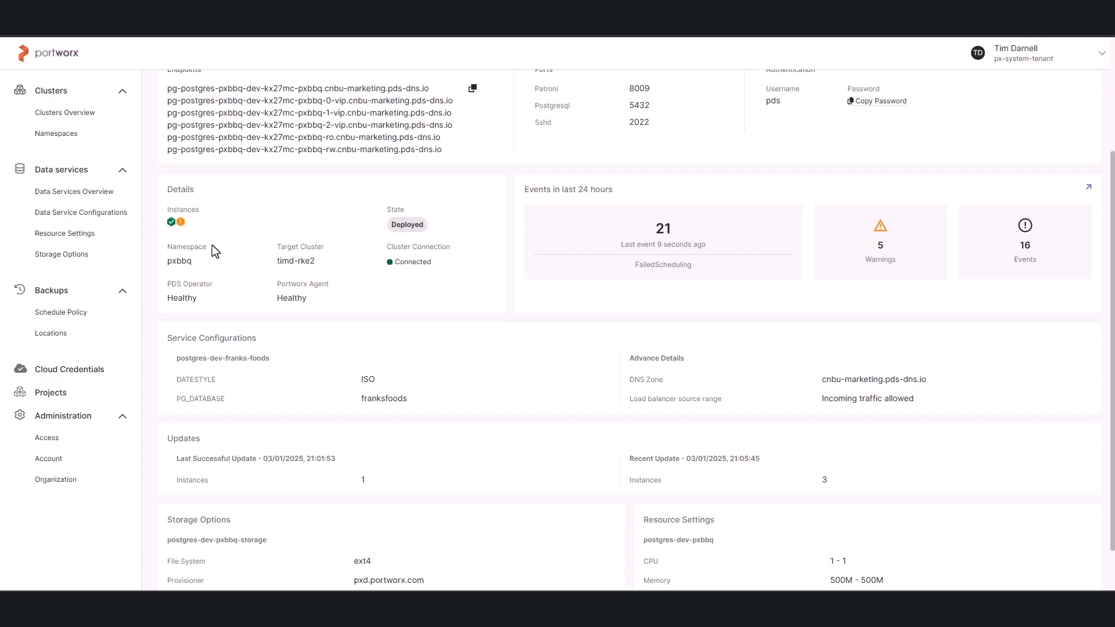
{"action": "mouse_move", "coordinate": [182, 225]}
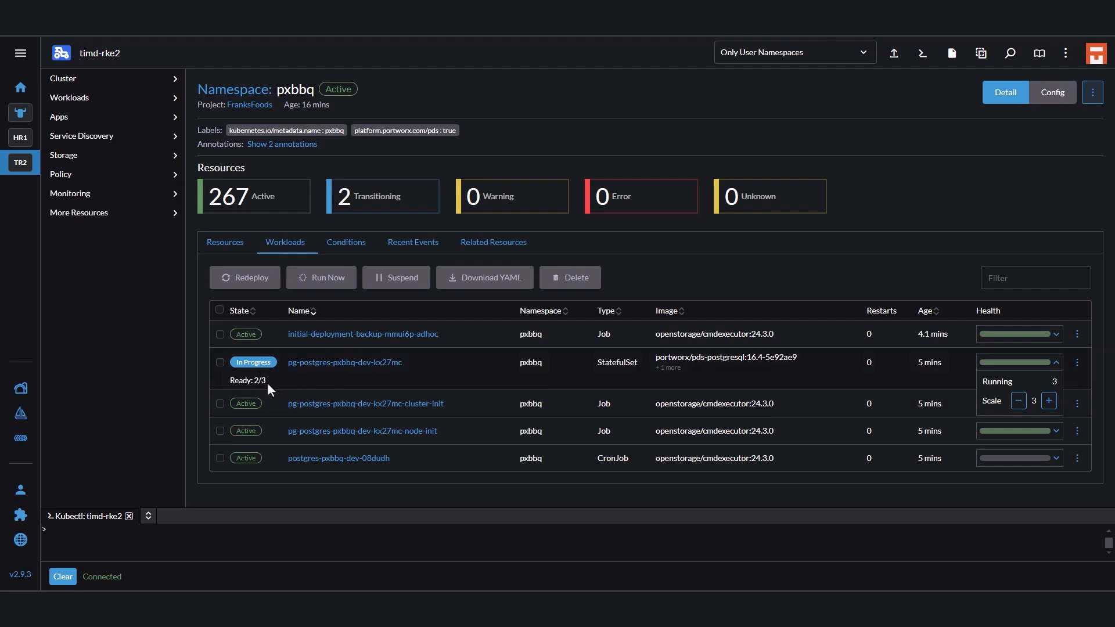
Check the StatefulSet's ready count in Rancher, and open it to examine the readiness of its third pod.
{"action": "left_click_drag", "start_coordinate": [266, 381], "coordinate": [224, 381]}
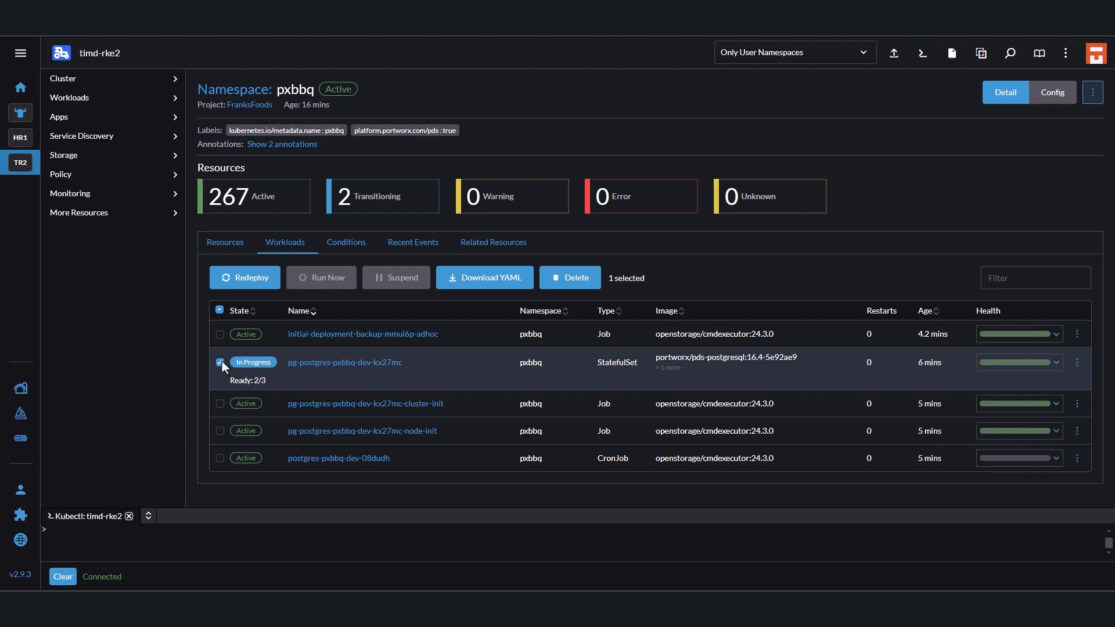
{"action": "left_click", "coordinate": [220, 362]}
{"action": "left_click", "coordinate": [324, 363]}
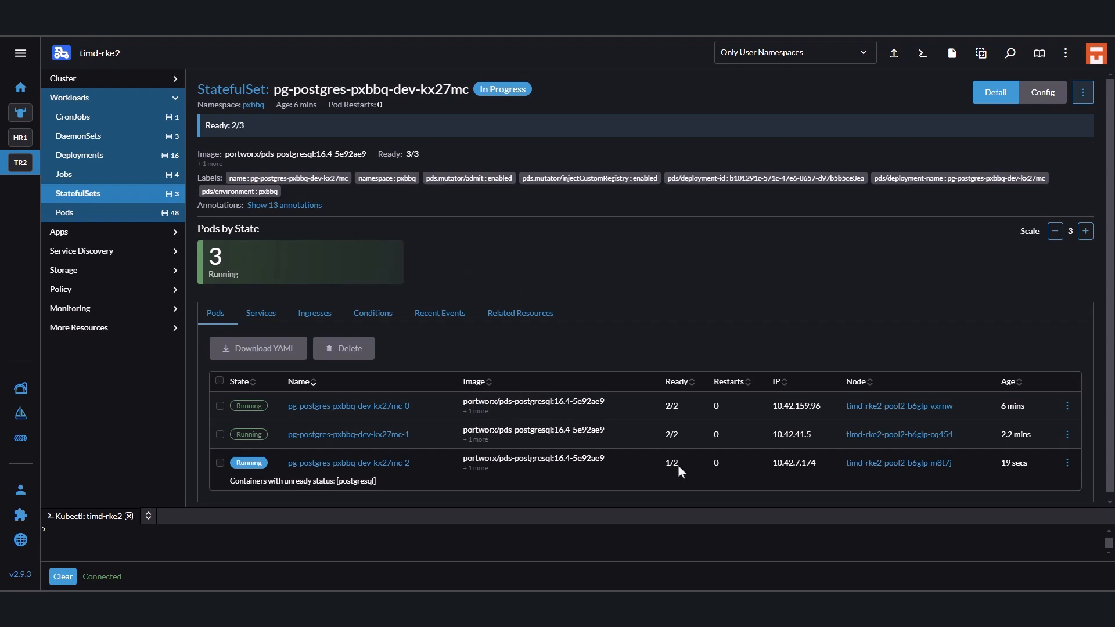
{"action": "left_click_drag", "start_coordinate": [678, 465], "coordinate": [665, 465]}
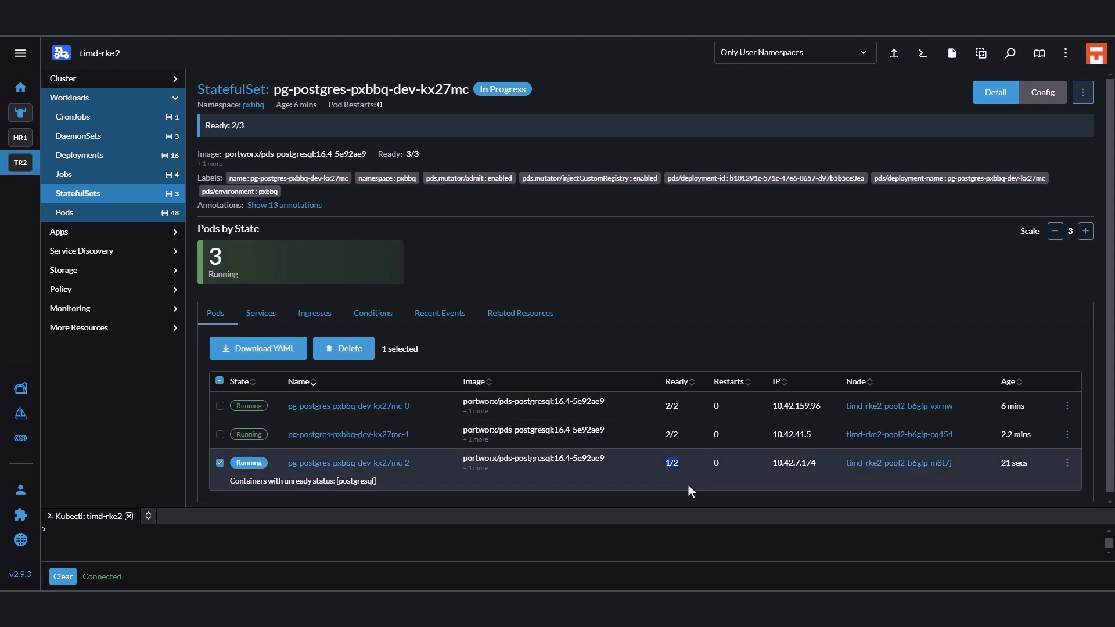
{"action": "left_click", "coordinate": [220, 463]}
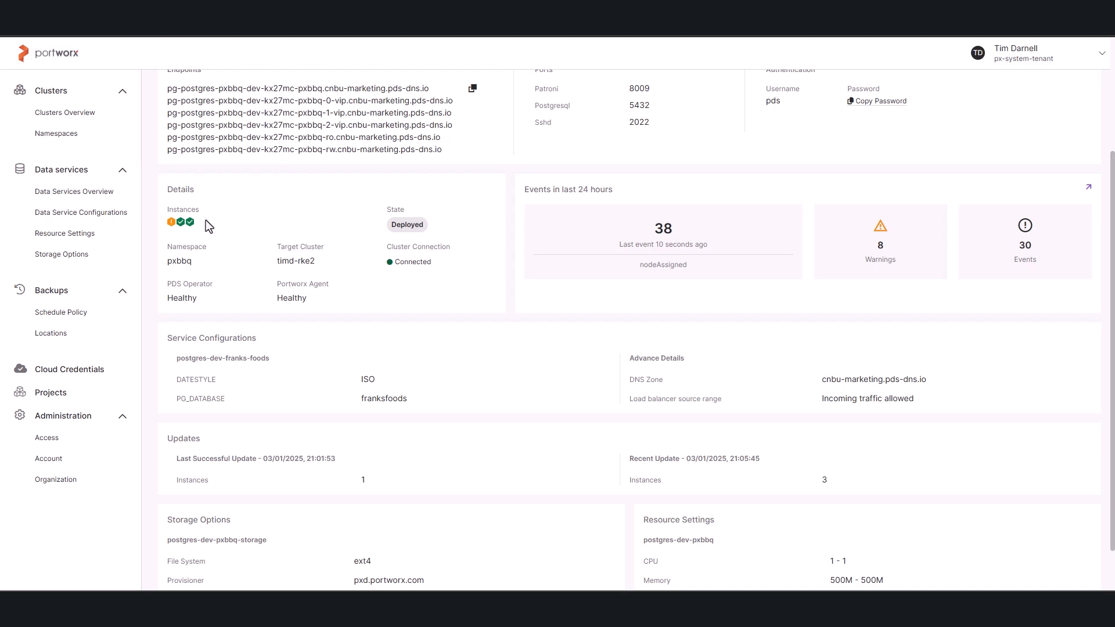
Return to Portworx, filter the Data Services Overview by the FranksFoods project, and expand postgres-pxbbq-dev to check its instances.
{"action": "mouse_move", "coordinate": [173, 228]}
{"action": "scroll", "coordinate": [321, 232], "scroll_direction": "up", "scroll_amount": 3}
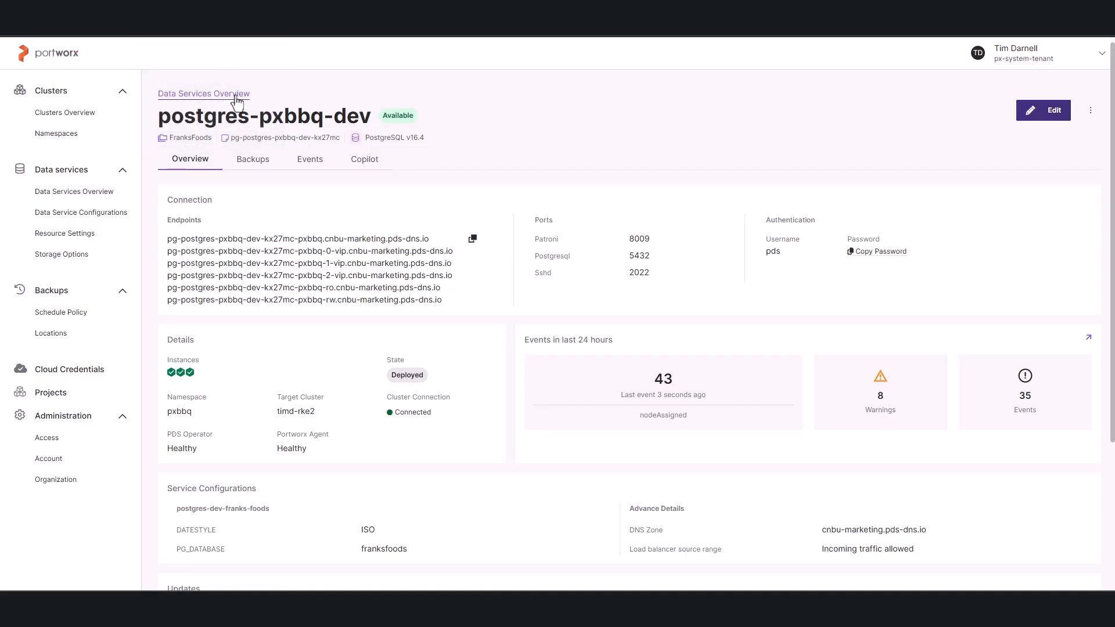
{"action": "left_click", "coordinate": [233, 92]}
{"action": "left_click", "coordinate": [272, 146]}
{"action": "left_click", "coordinate": [174, 210]}
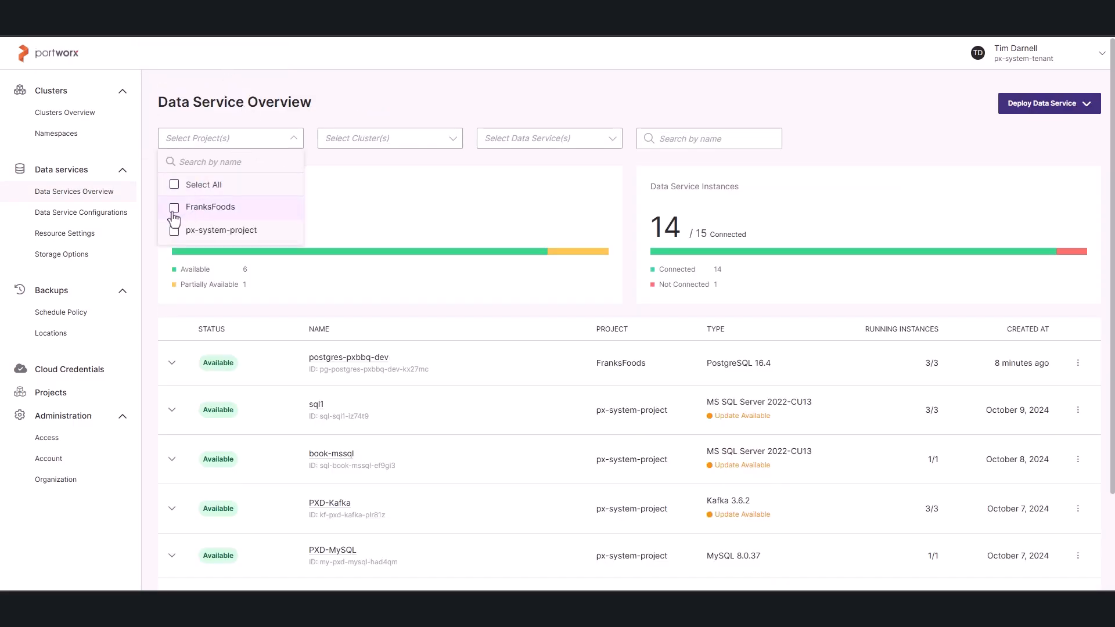
{"action": "left_click", "coordinate": [469, 435]}
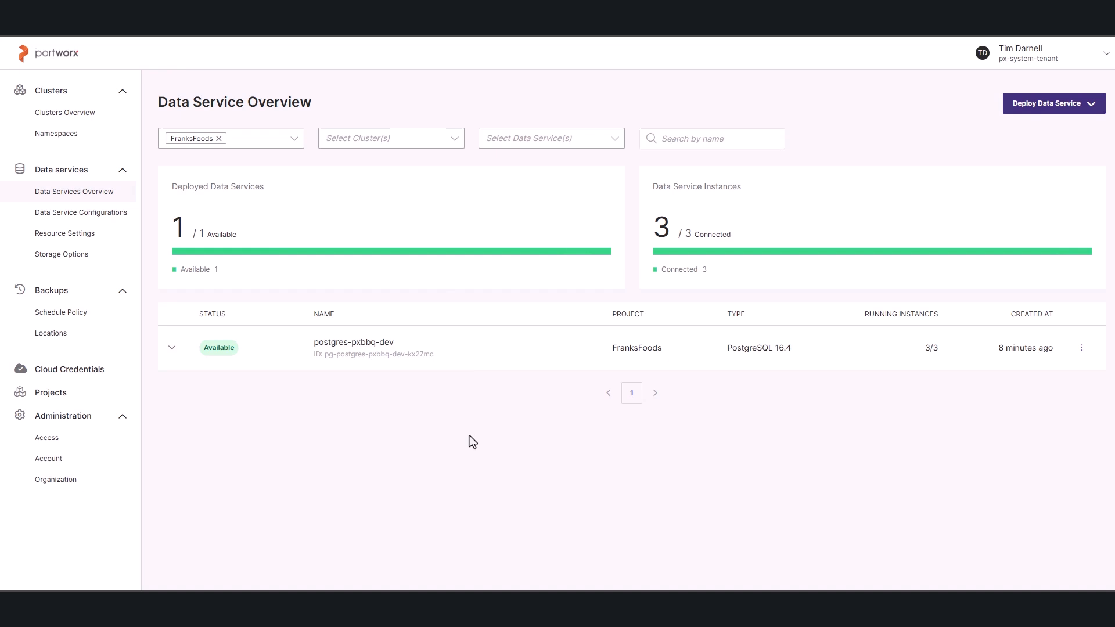
{"action": "left_click", "coordinate": [171, 349]}
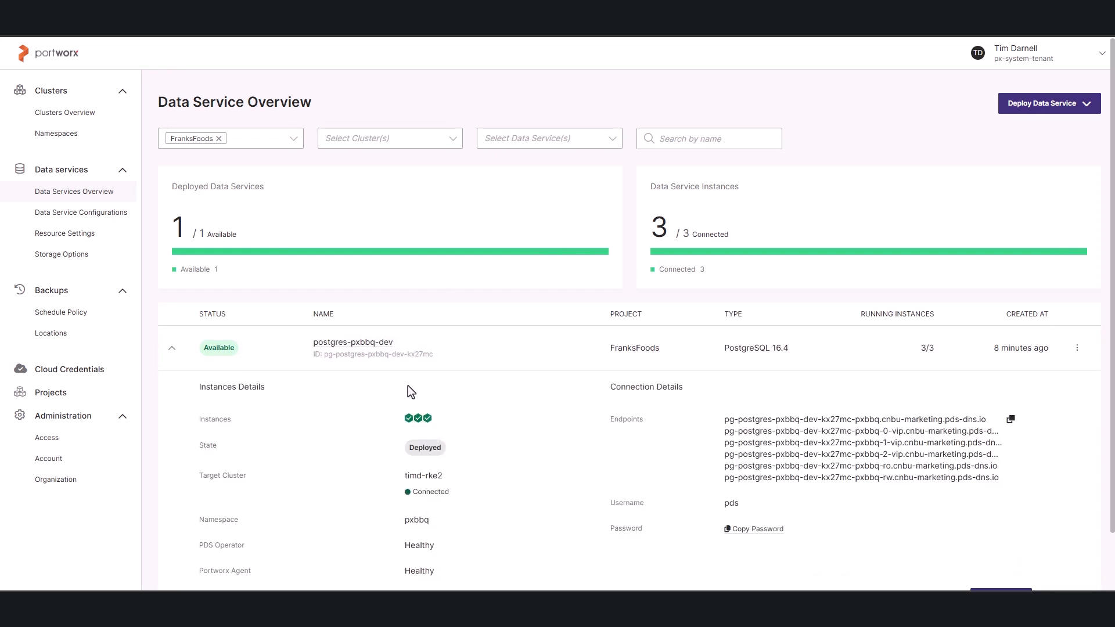
{"action": "mouse_move", "coordinate": [420, 421]}
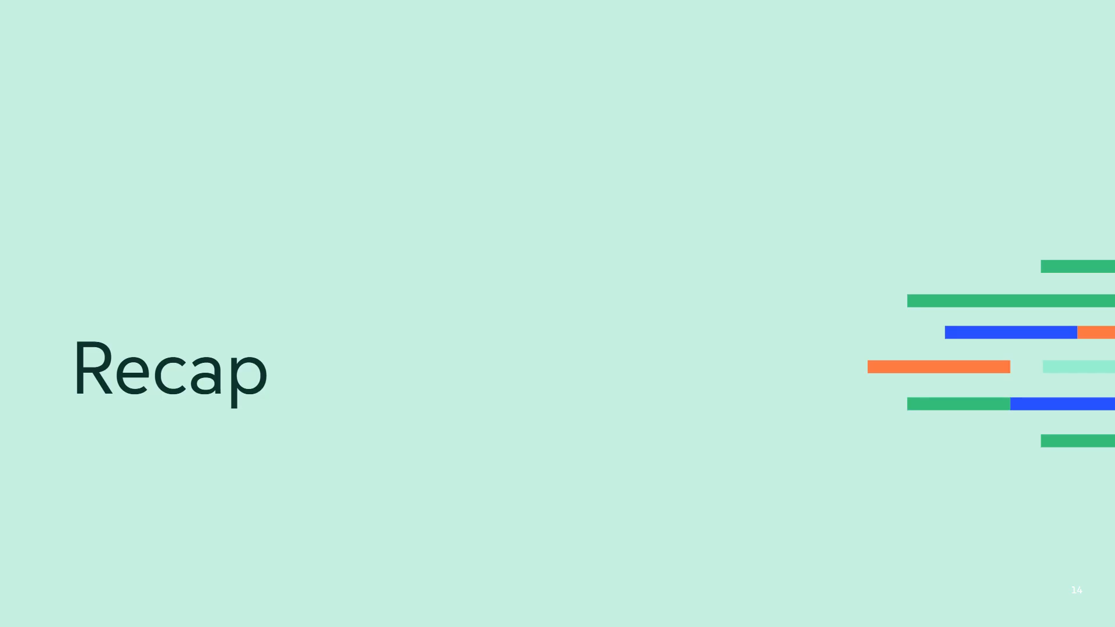
{"action": "key", "text": "Right"}
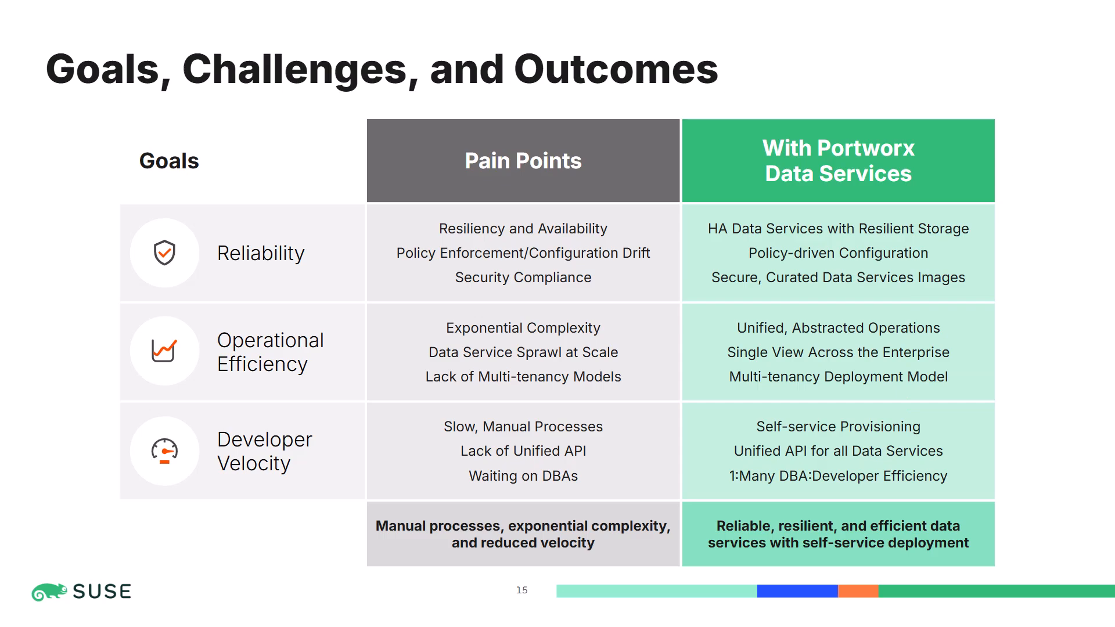